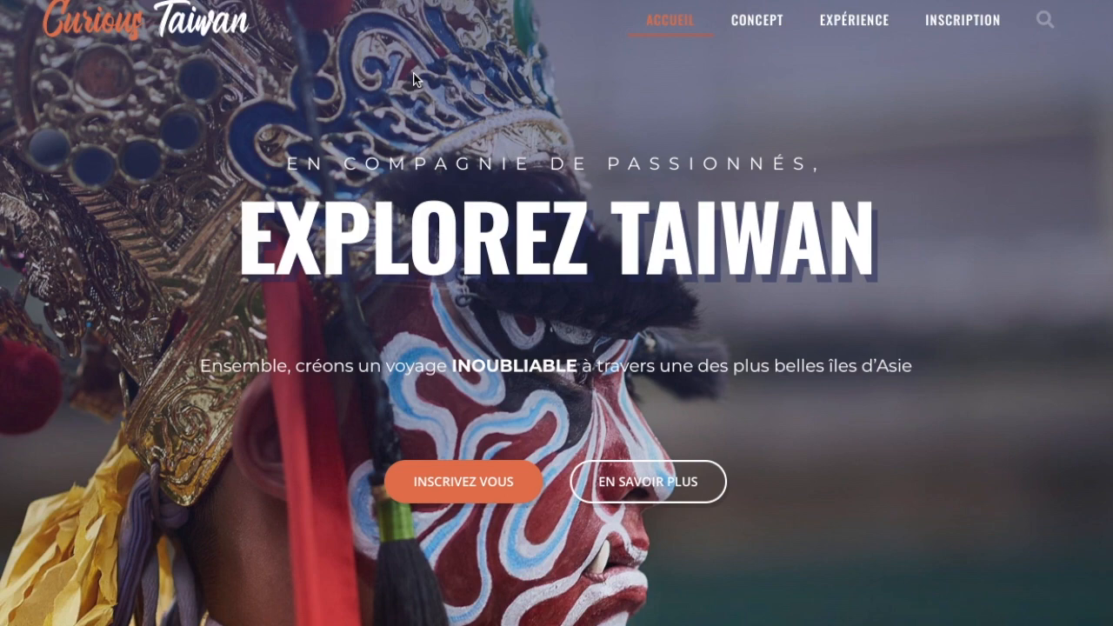
- Look through the original Curious Taiwan home page from the hero section to the footer and back up
scroll(561, 279, down, 15)
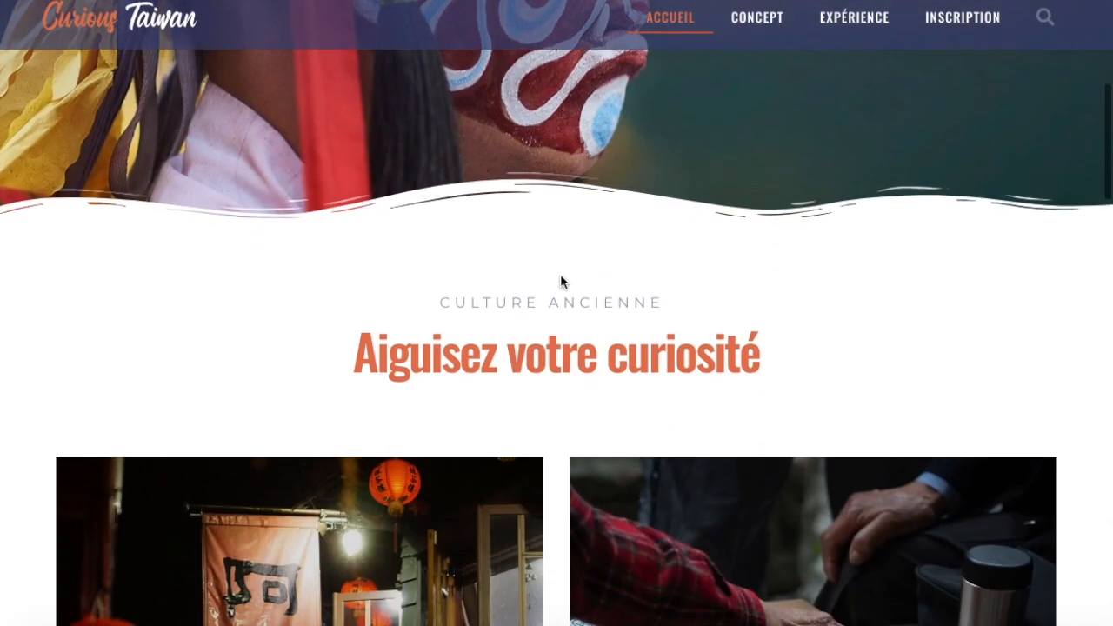
scroll(560, 280, down, 12)
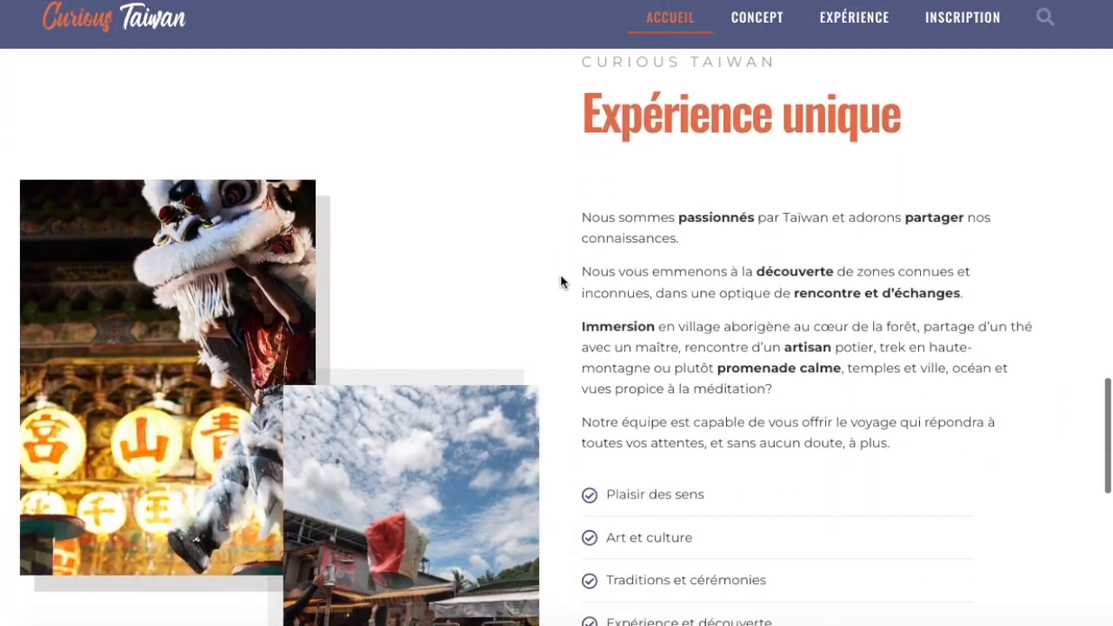
scroll(560, 274, down, 5)
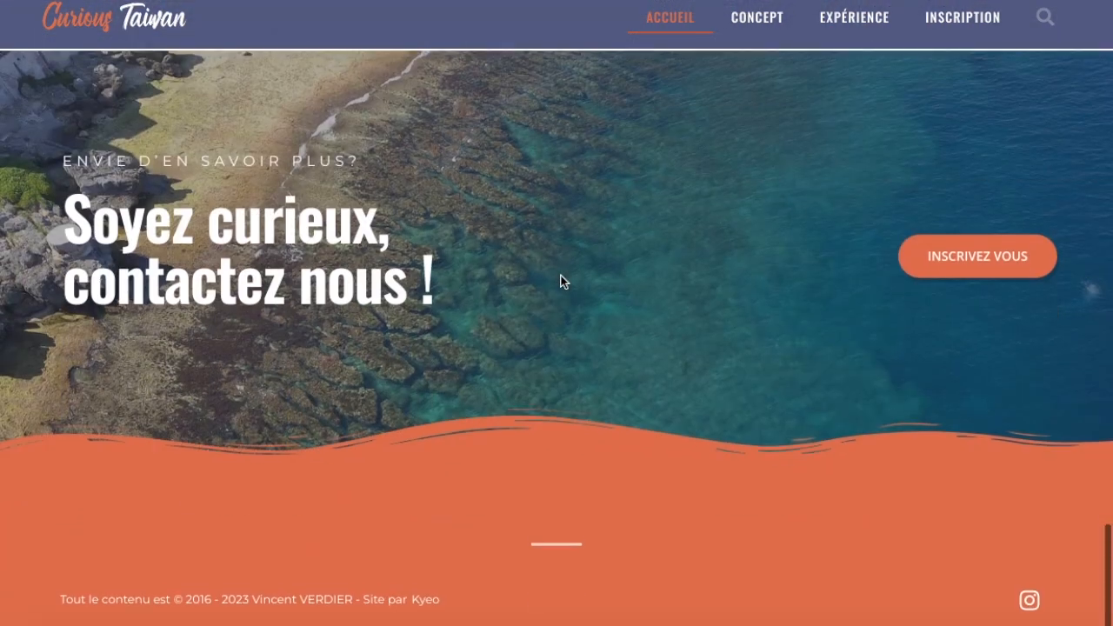
scroll(560, 274, up, 7)
scroll(560, 280, up, 2)
scroll(560, 280, up, 6)
scroll(560, 280, up, 10)
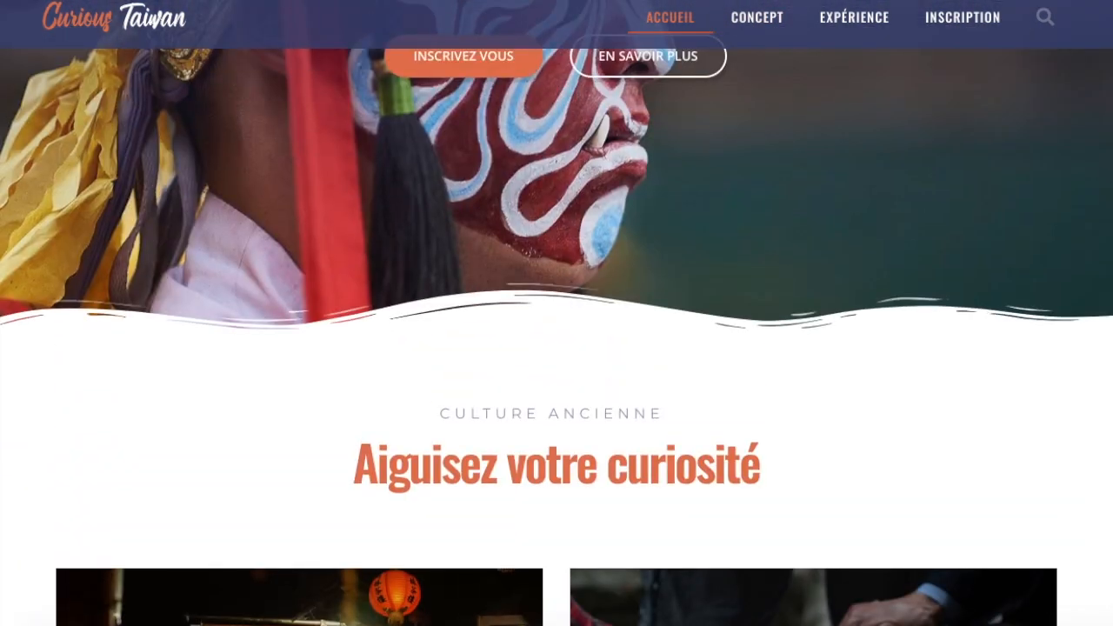
scroll(600, 189, up, 5)
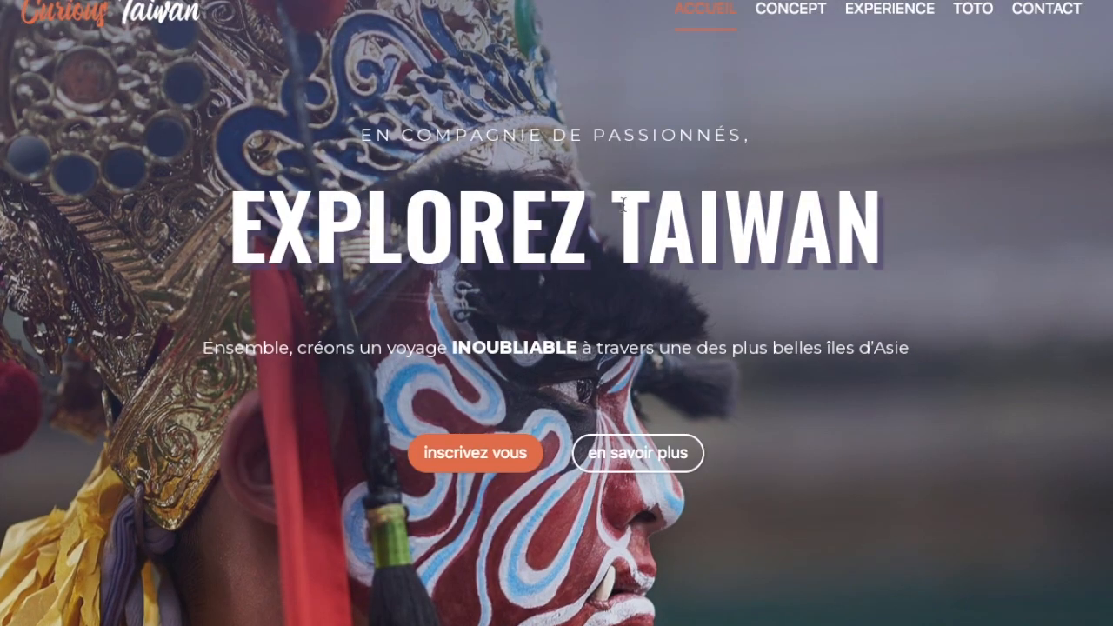
- Review the rebuilt Curious Taiwan home page, the version with the TOTO and CONTACT menu entries, from hero to footer
scroll(623, 203, down, 10)
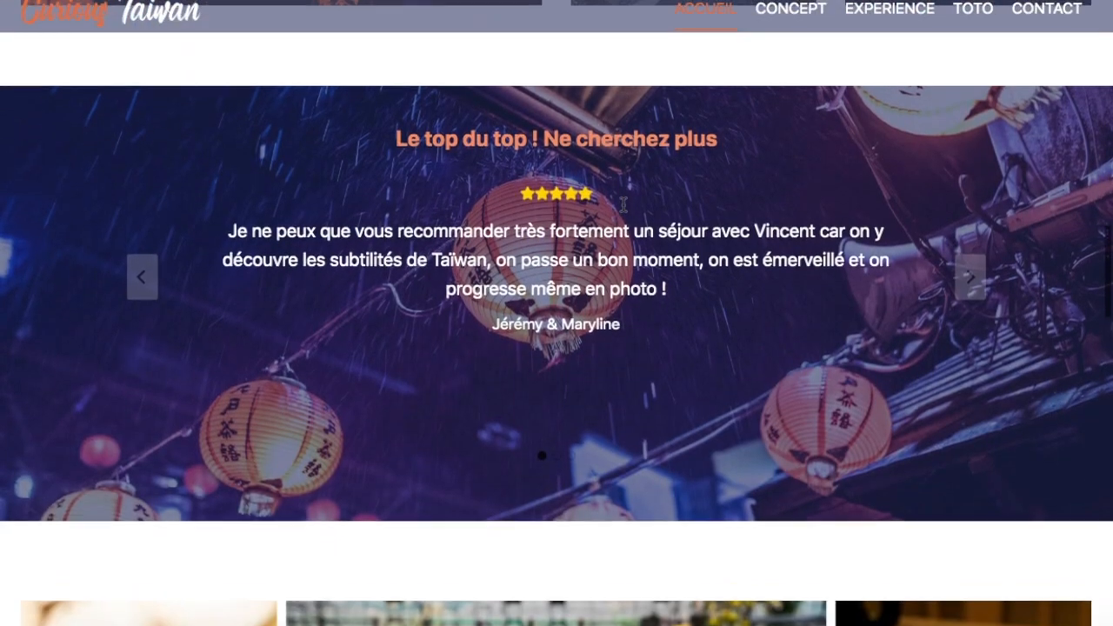
scroll(622, 203, down, 15)
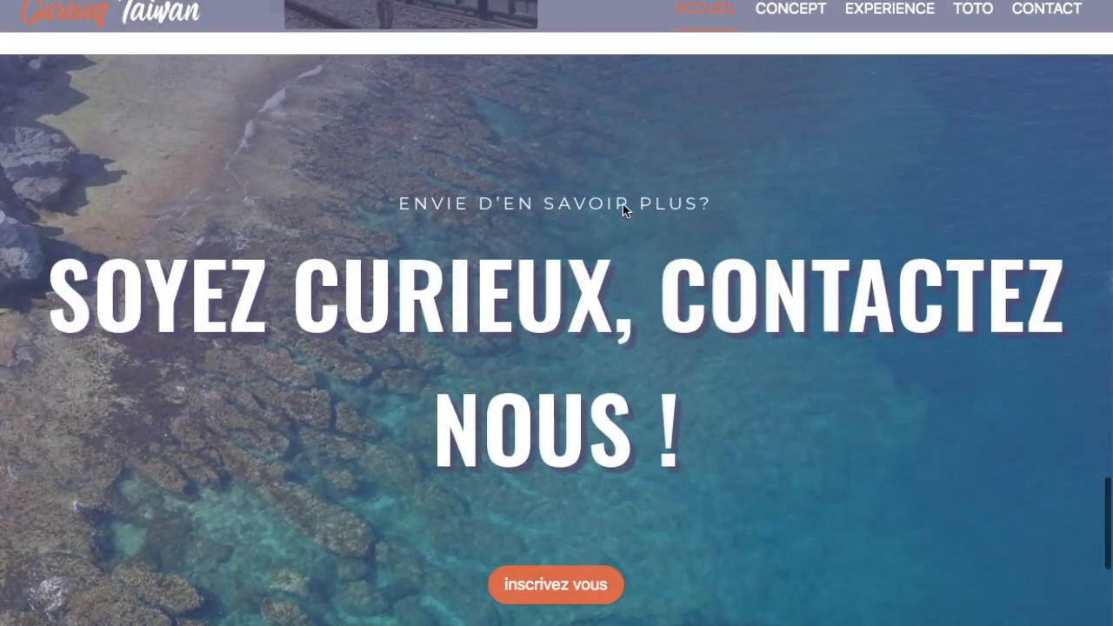
scroll(623, 209, down, 5)
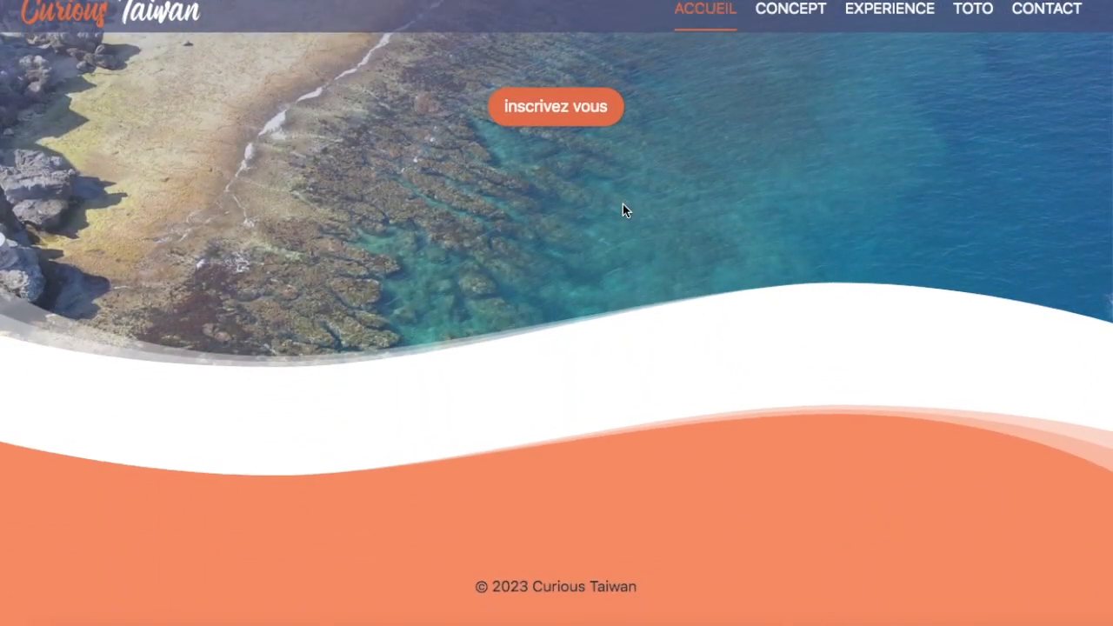
scroll(623, 210, up, 20)
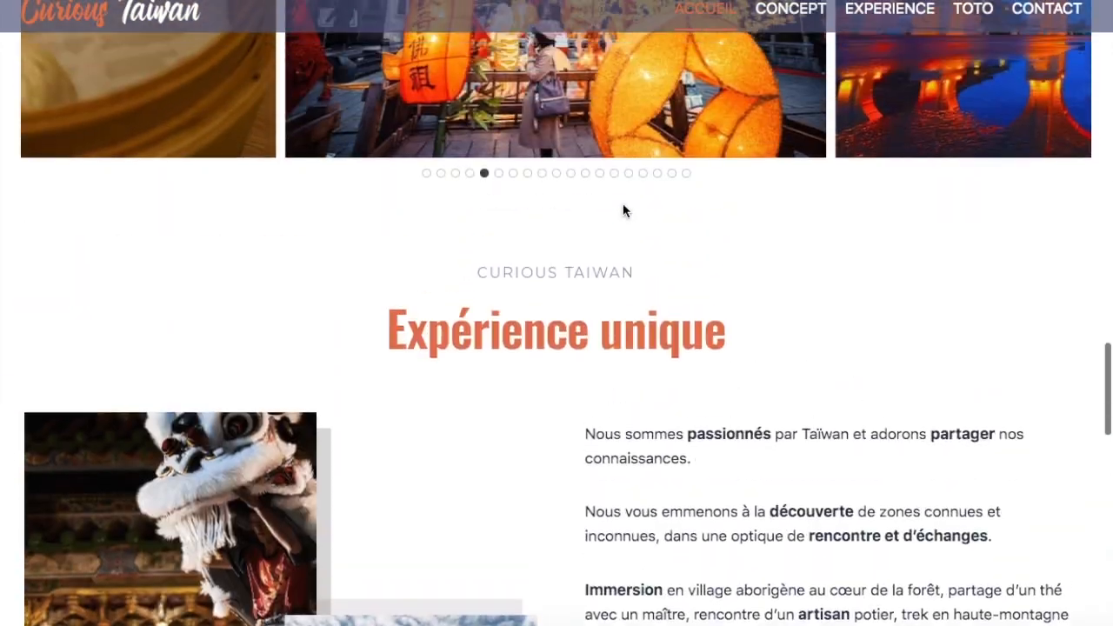
scroll(623, 210, down, 5)
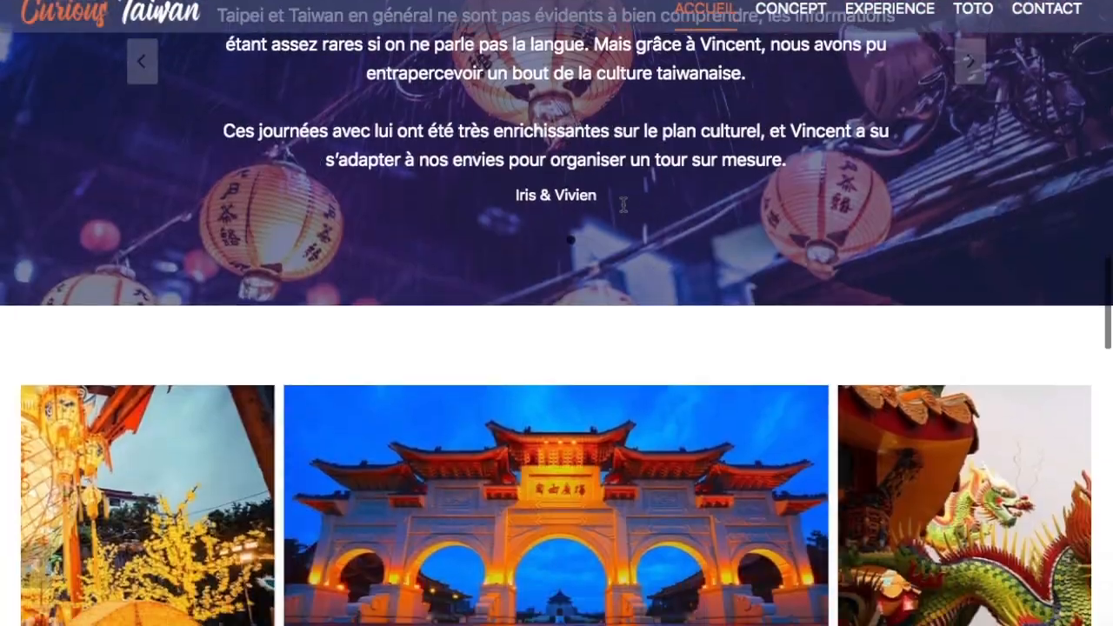
- Browse several photos in the image carousel above the "Expérience unique" section
scroll(623, 210, down, 3)
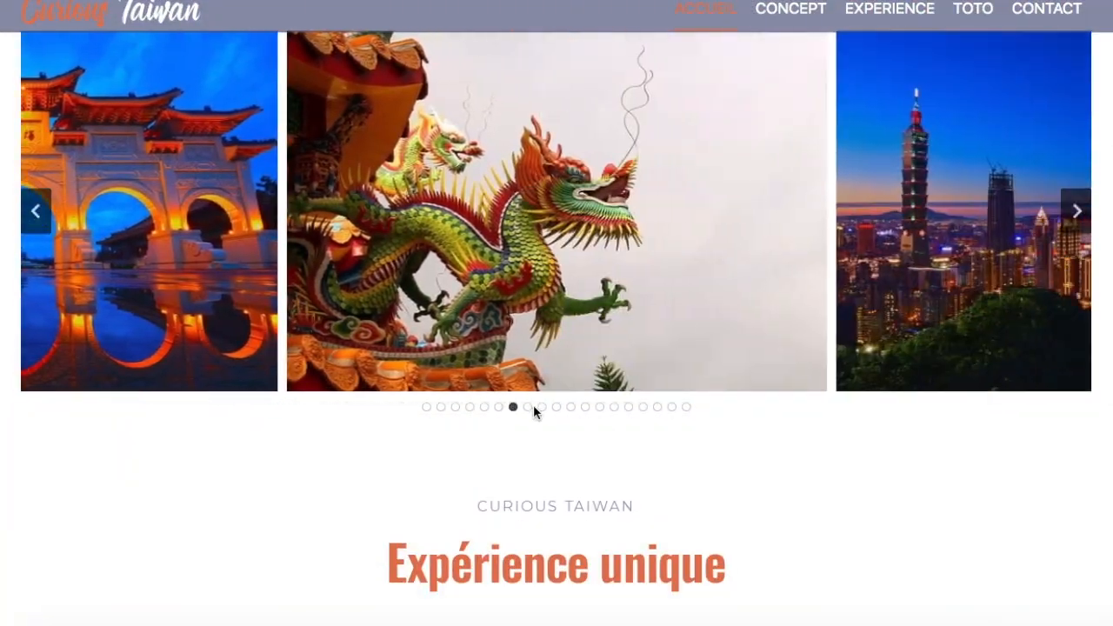
click(530, 407)
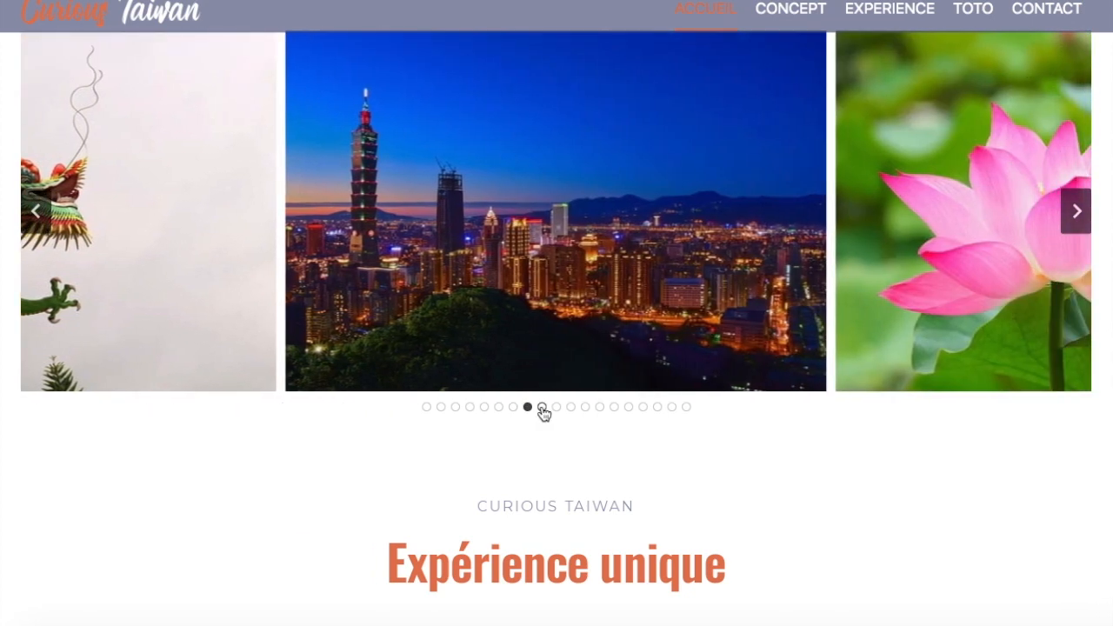
click(544, 407)
click(557, 407)
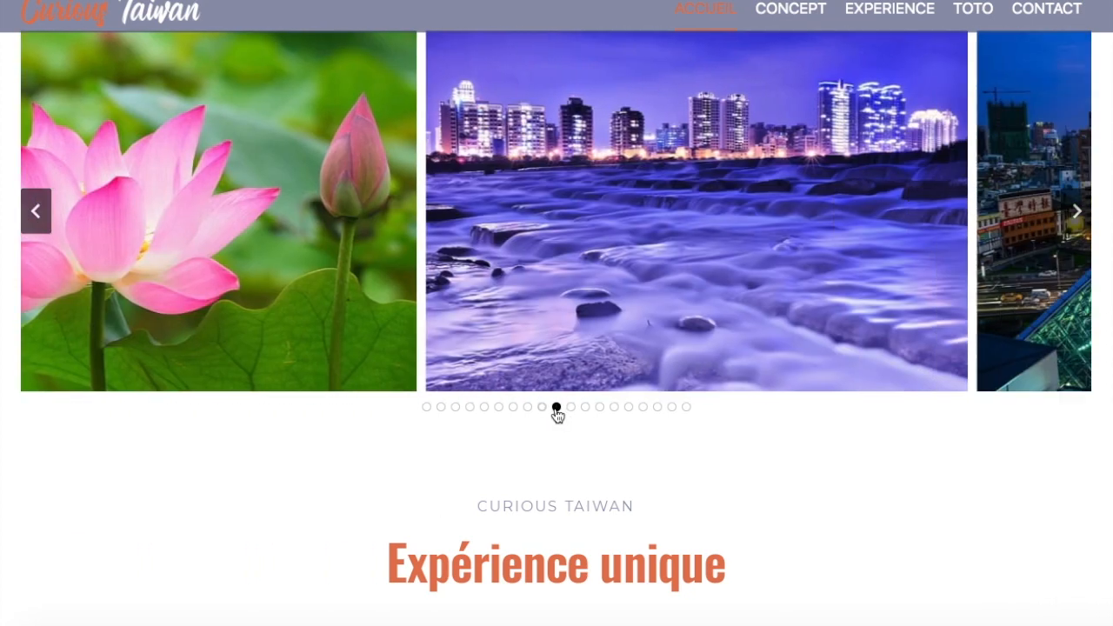
click(571, 407)
scroll(584, 418, up, 1)
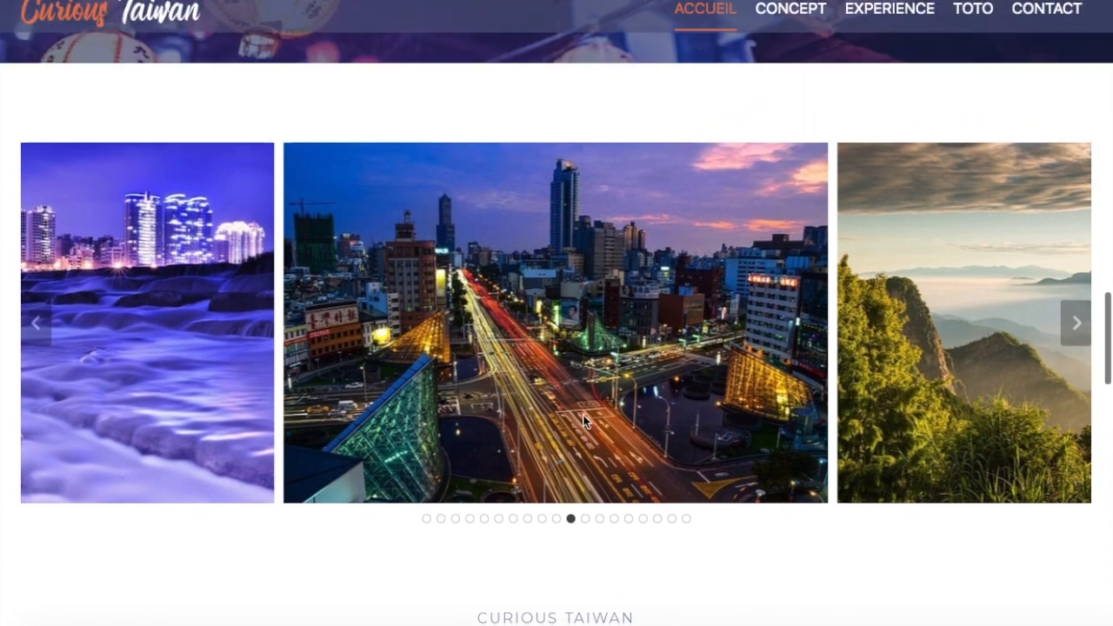
- Examine the rebuilt page's "Expérience unique" section, contact banner, wave dividers and footer
scroll(583, 420, down, 5)
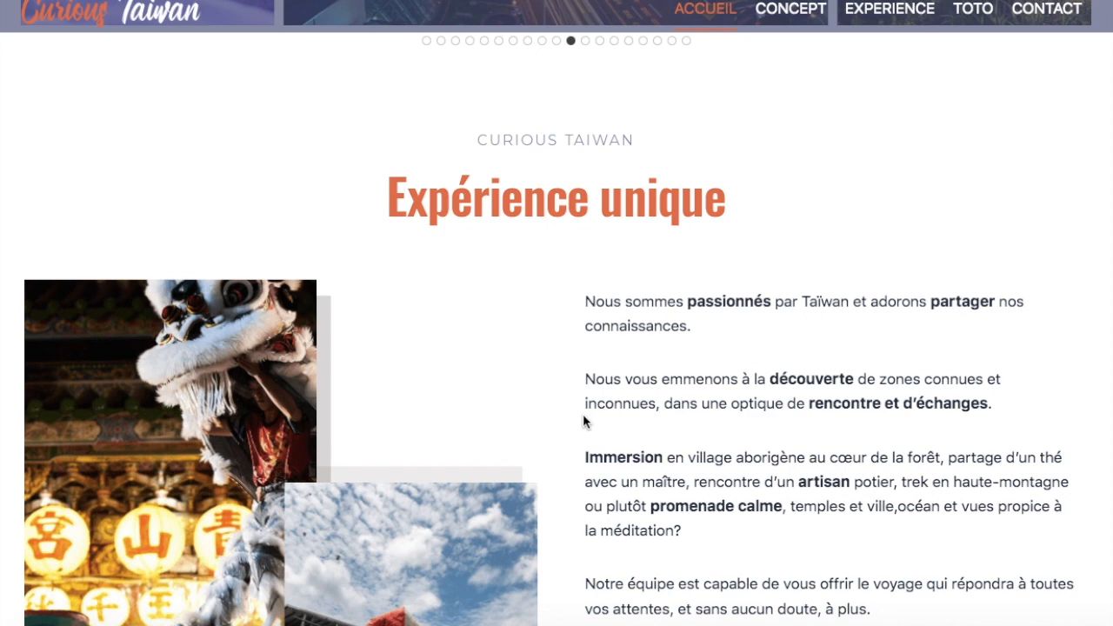
scroll(582, 415, down, 8)
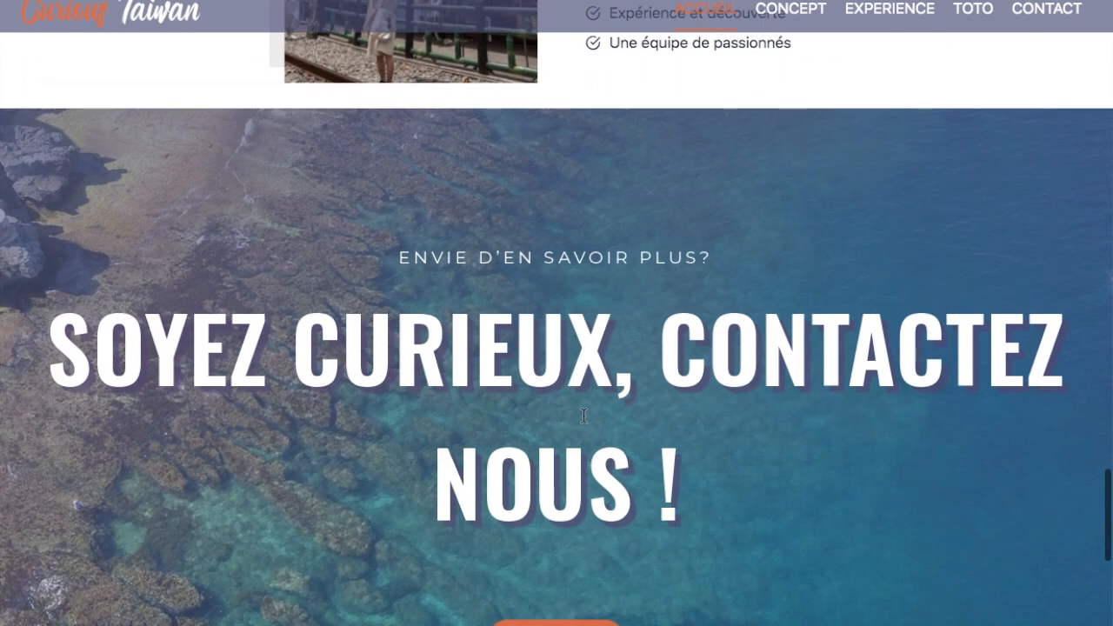
scroll(583, 416, down, 3)
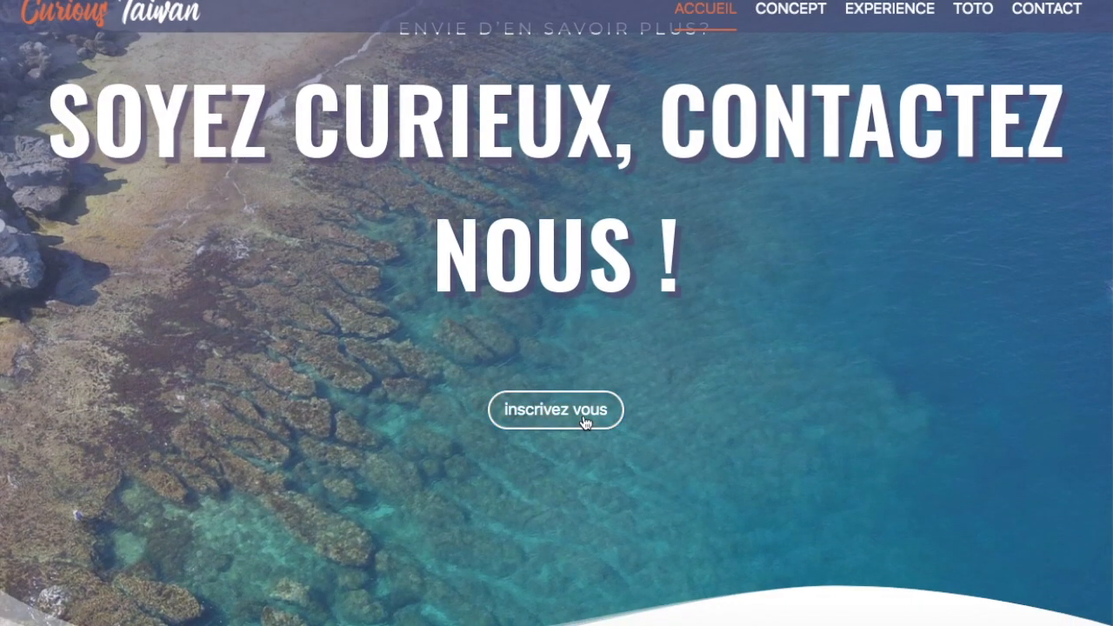
scroll(583, 421, down, 3)
scroll(582, 418, down, 1)
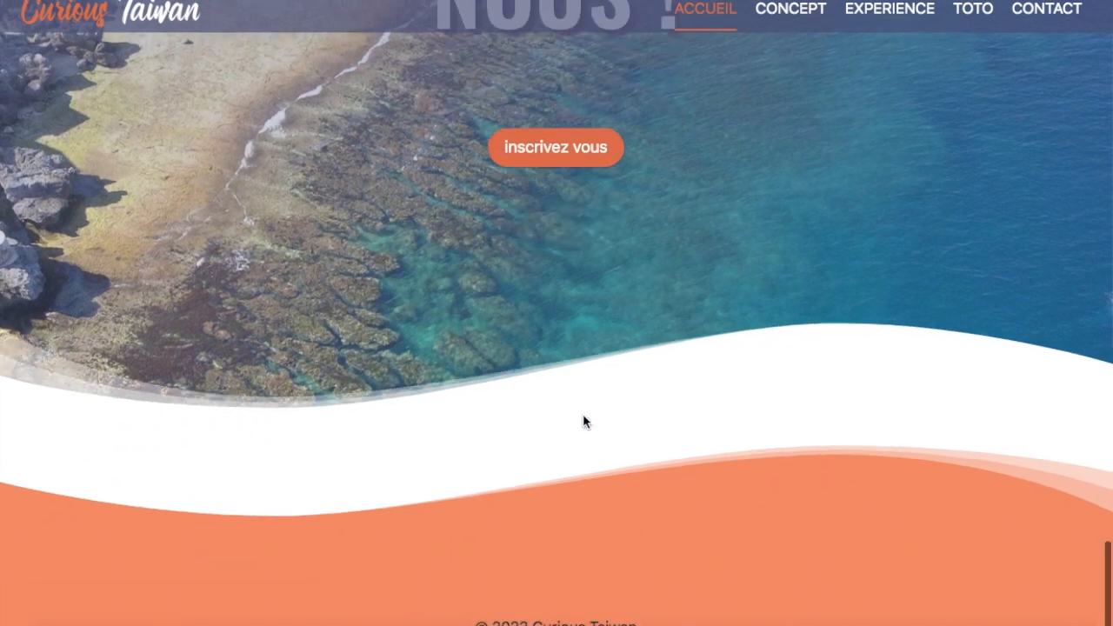
scroll(583, 421, down, 1)
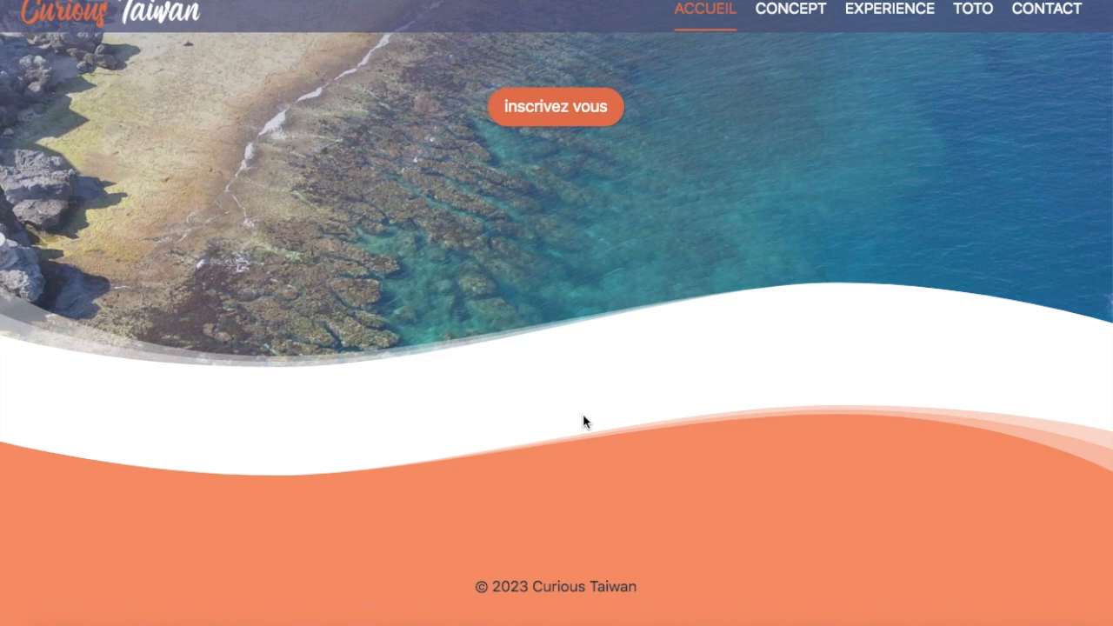
scroll(583, 414, up, 10)
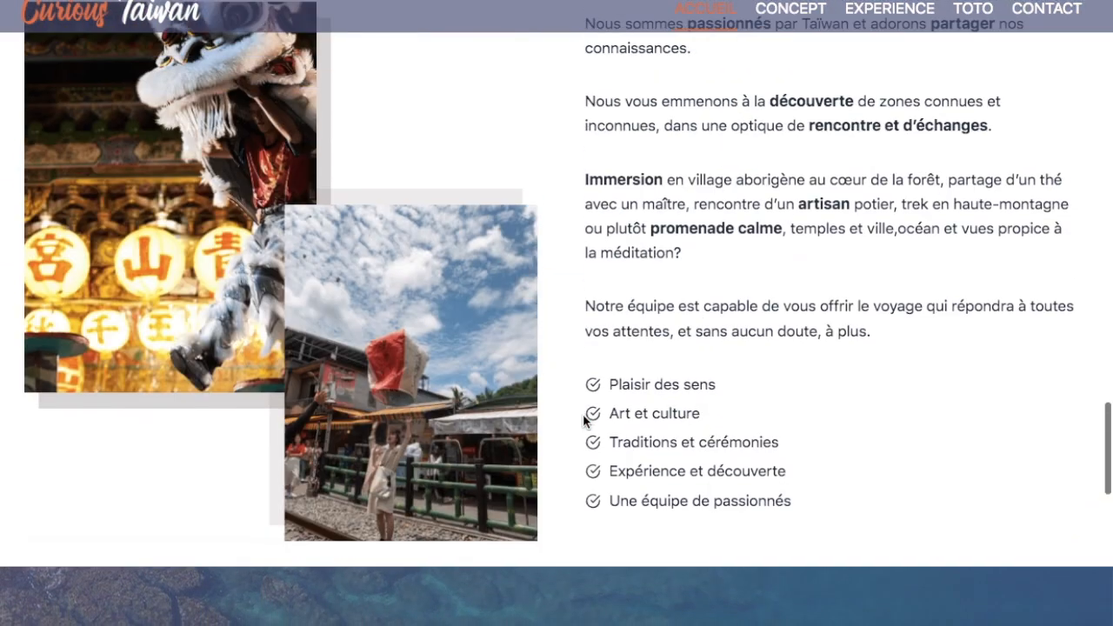
scroll(584, 421, down, 10)
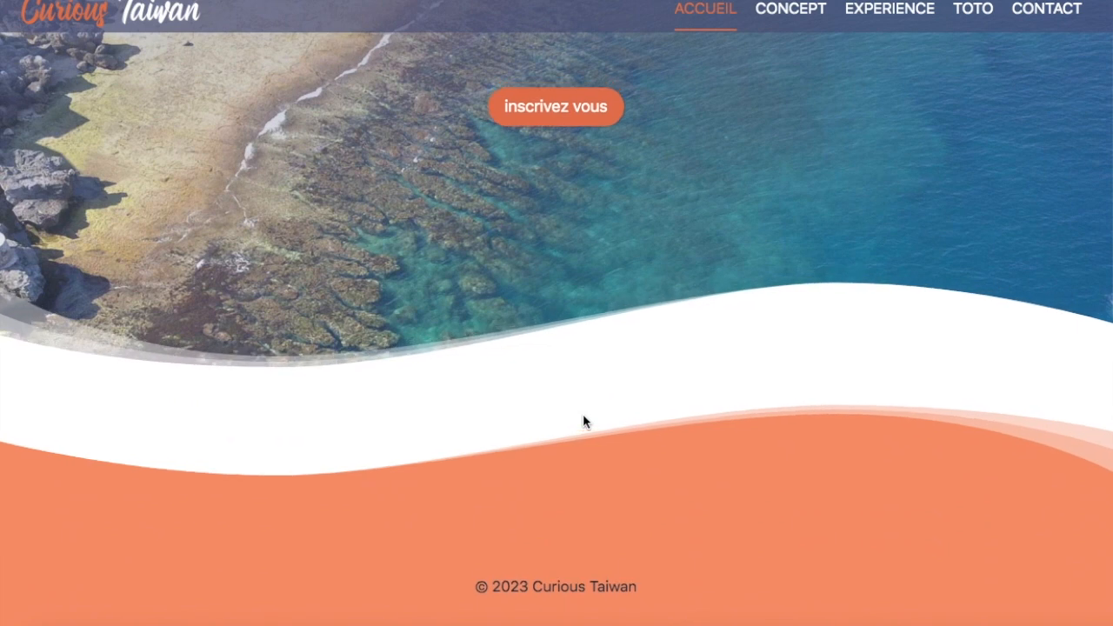
- Inspect the "Soyez curieux, contactez nous !" banner's heading and button, then go back up the page
scroll(583, 421, up, 5)
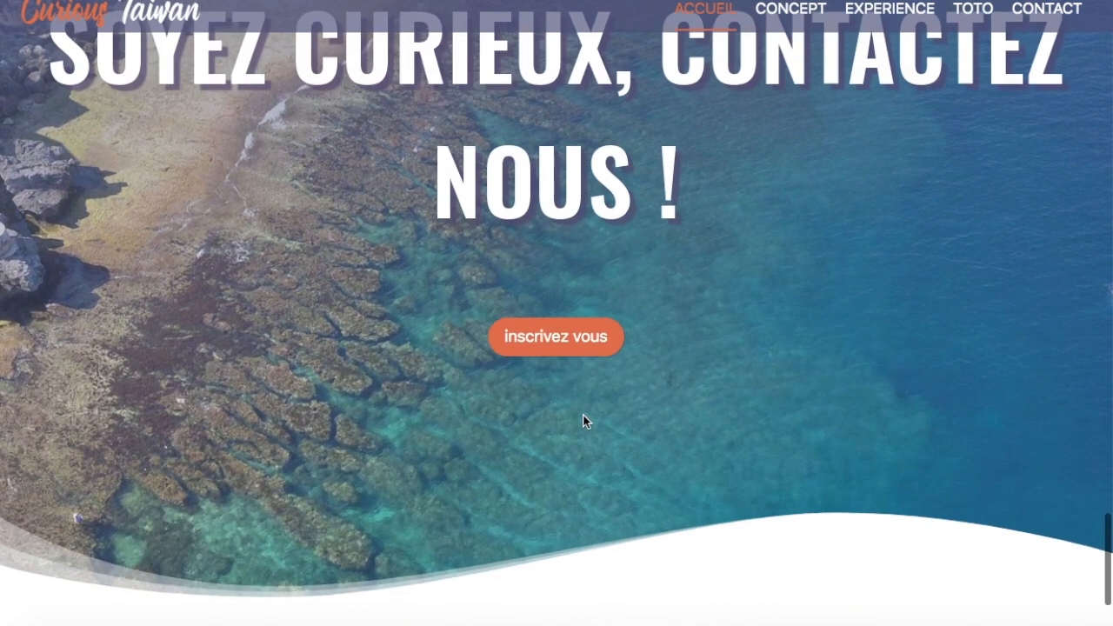
scroll(583, 416, down, 2)
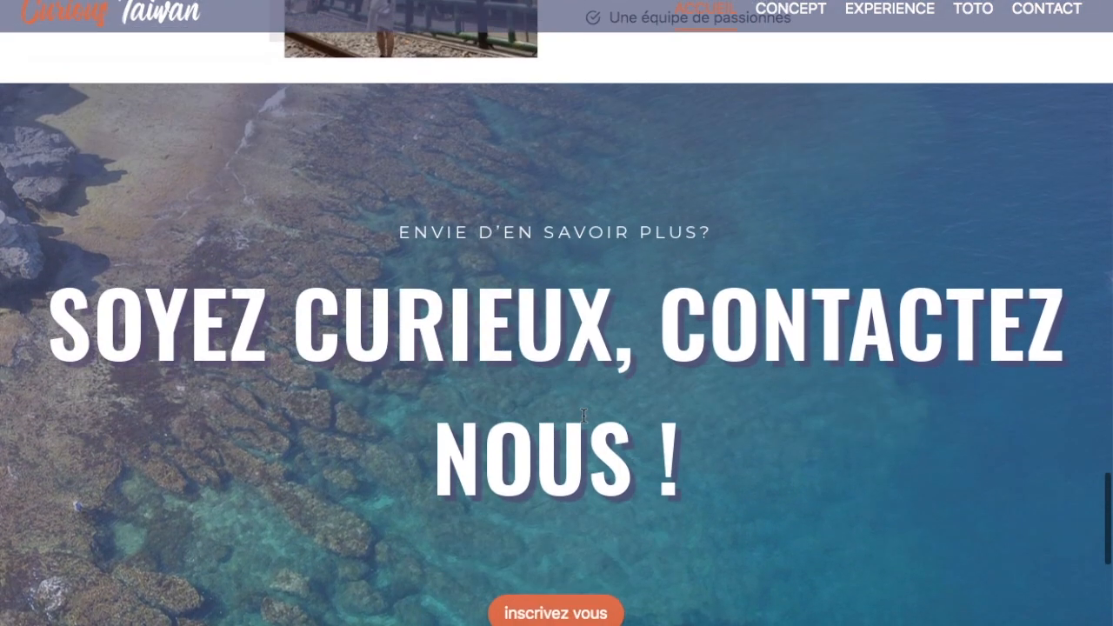
scroll(158, 311, down, 2)
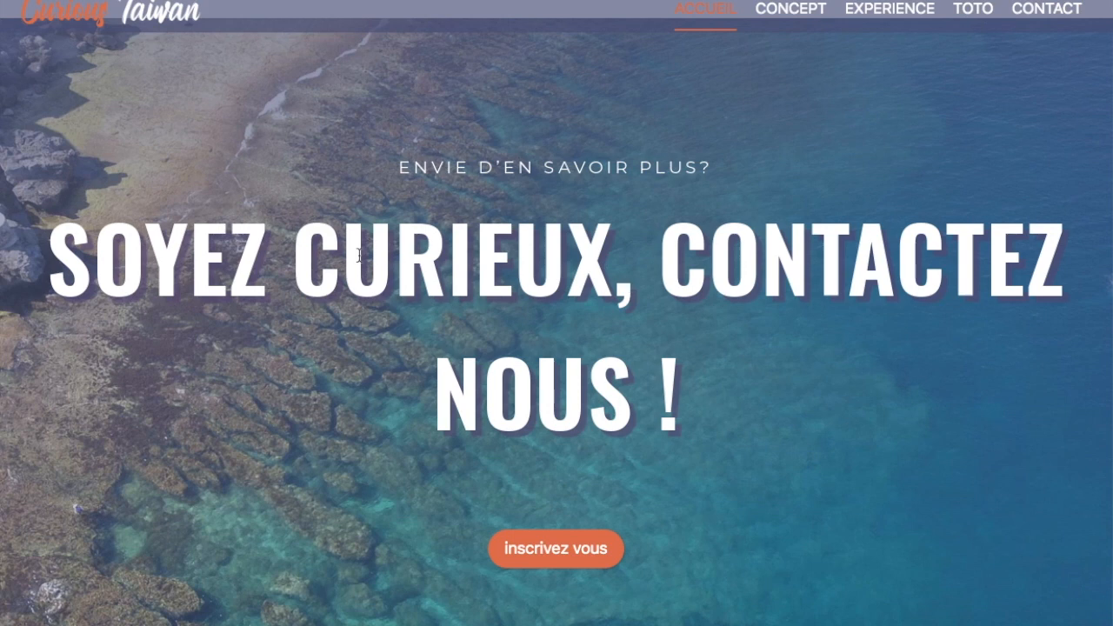
scroll(613, 272, down, 1)
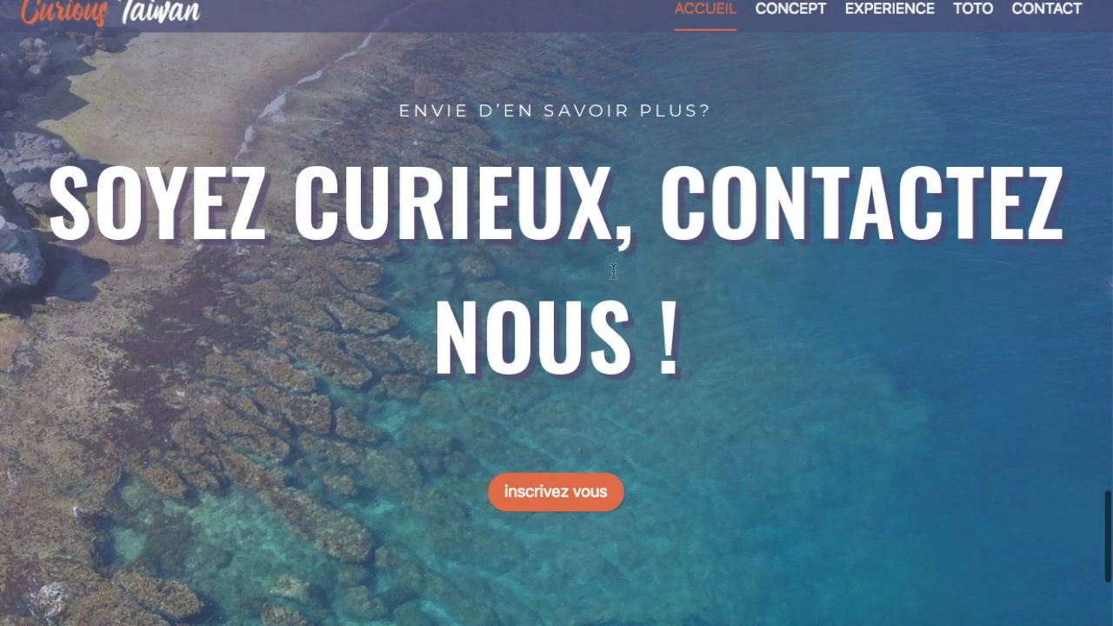
scroll(624, 343, up, 2)
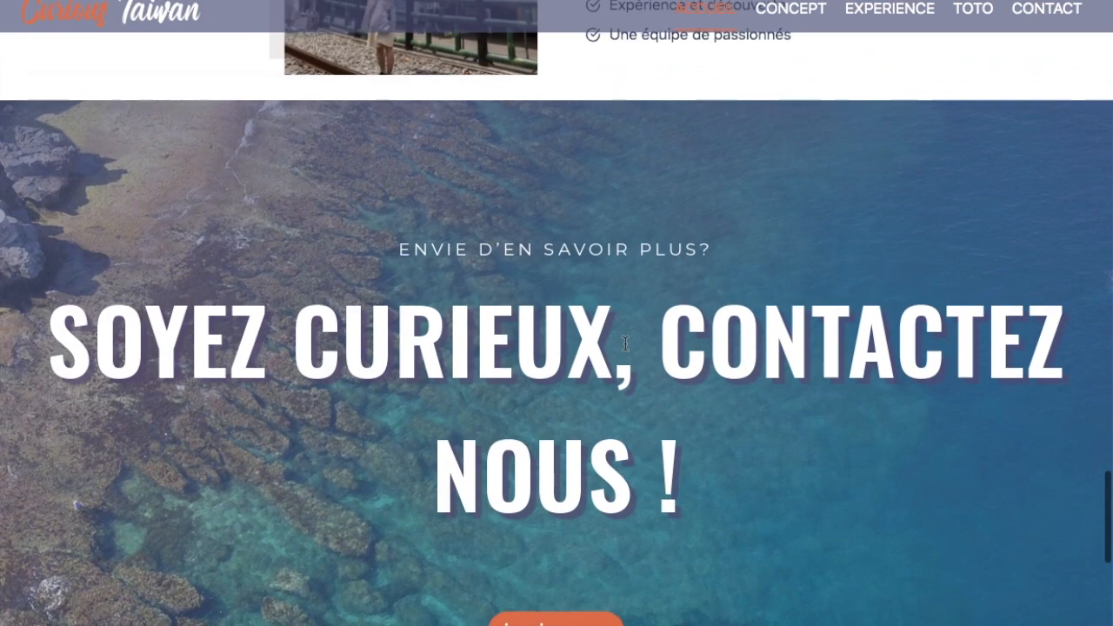
scroll(625, 344, up, 8)
scroll(625, 343, up, 8)
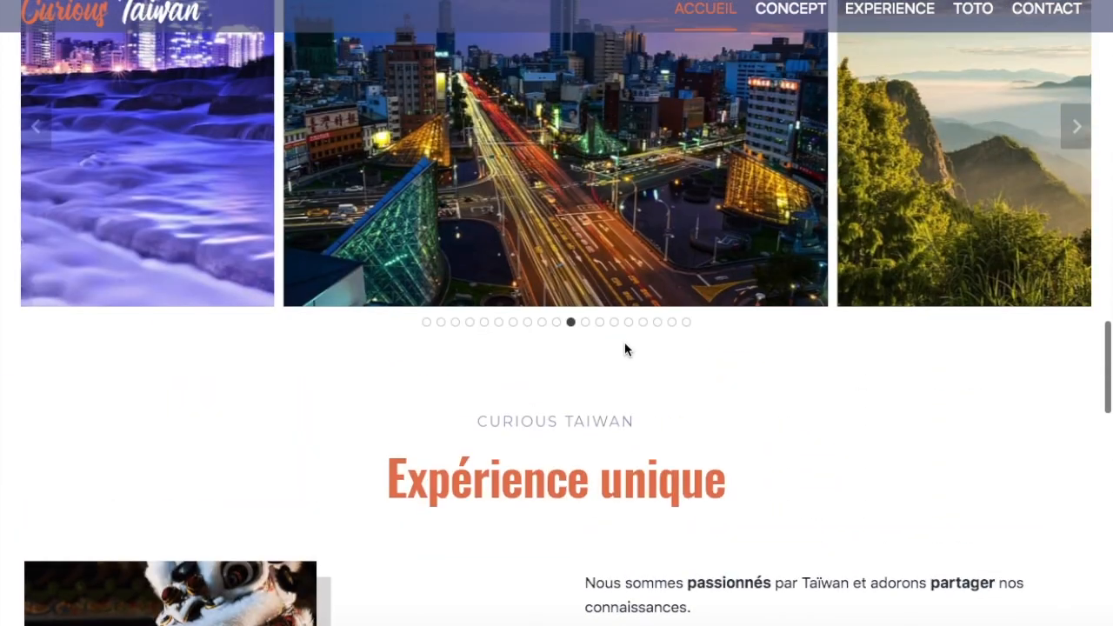
scroll(624, 343, up, 10)
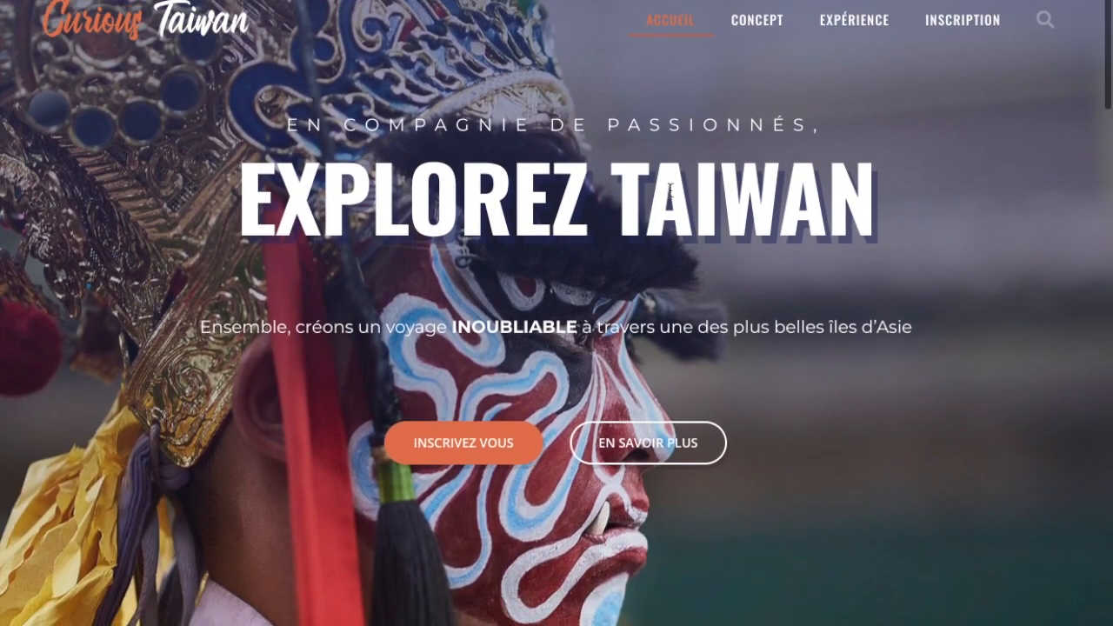
- Compare the header's scrolling behaviour and the hero section on the original home page with the rebuilt version
scroll(670, 189, down, 3)
scroll(670, 190, up, 3)
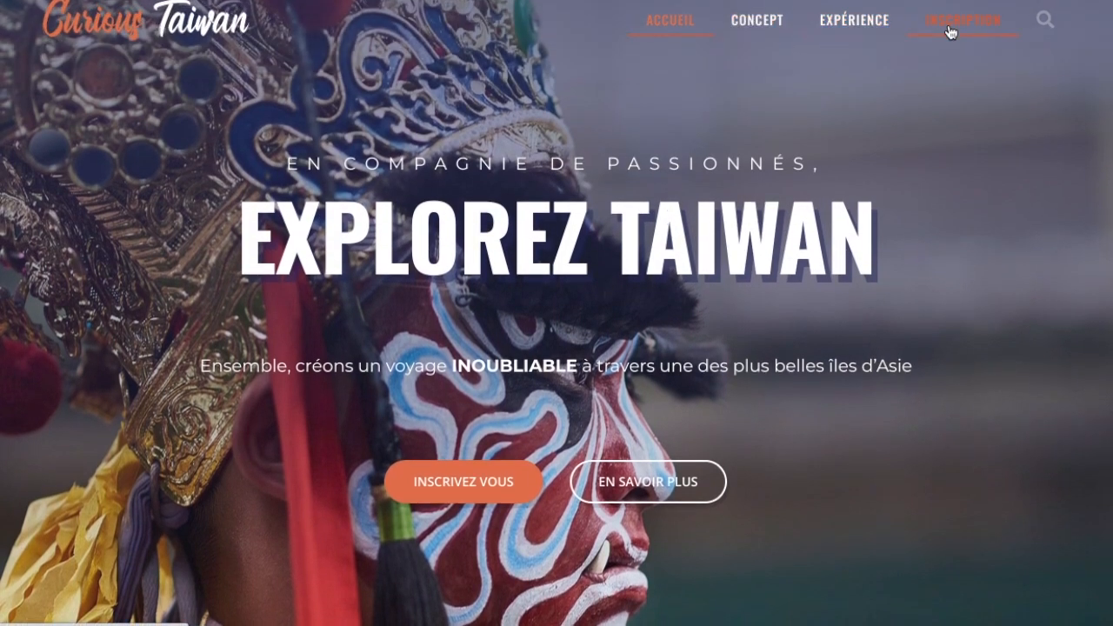
scroll(557, 314, down, 1)
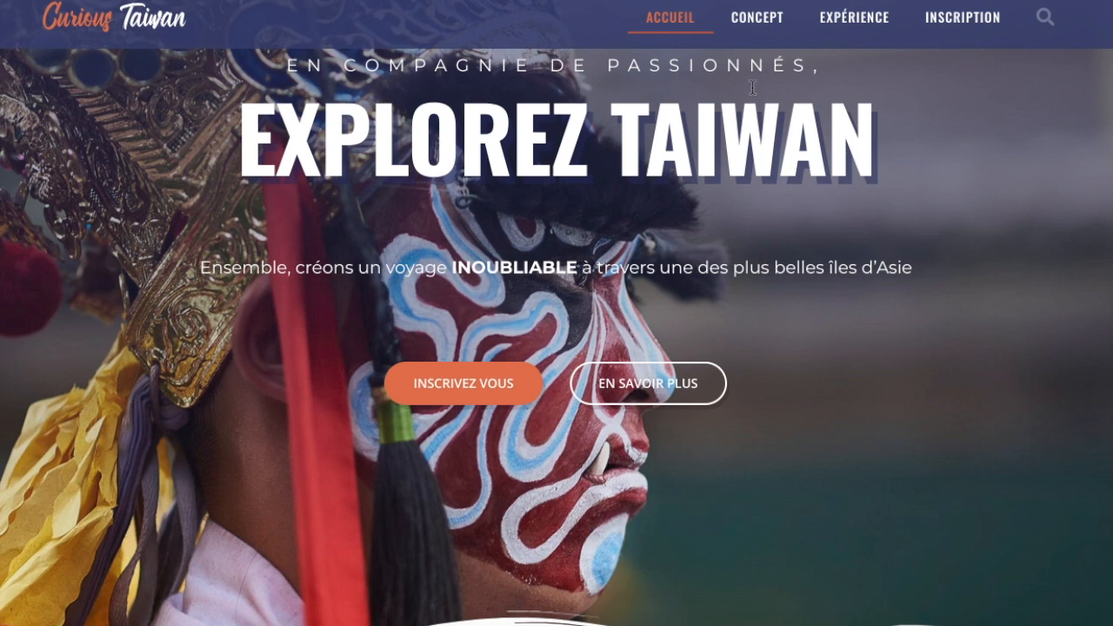
scroll(464, 145, up, 1)
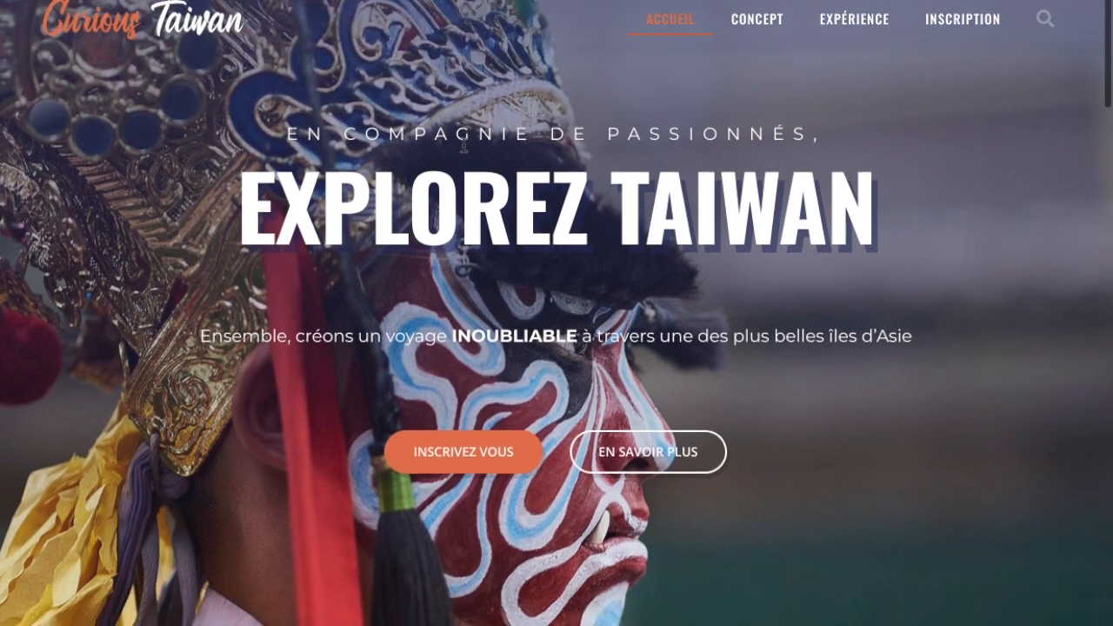
scroll(517, 268, down, 3)
scroll(517, 268, down, 1)
scroll(517, 268, up, 5)
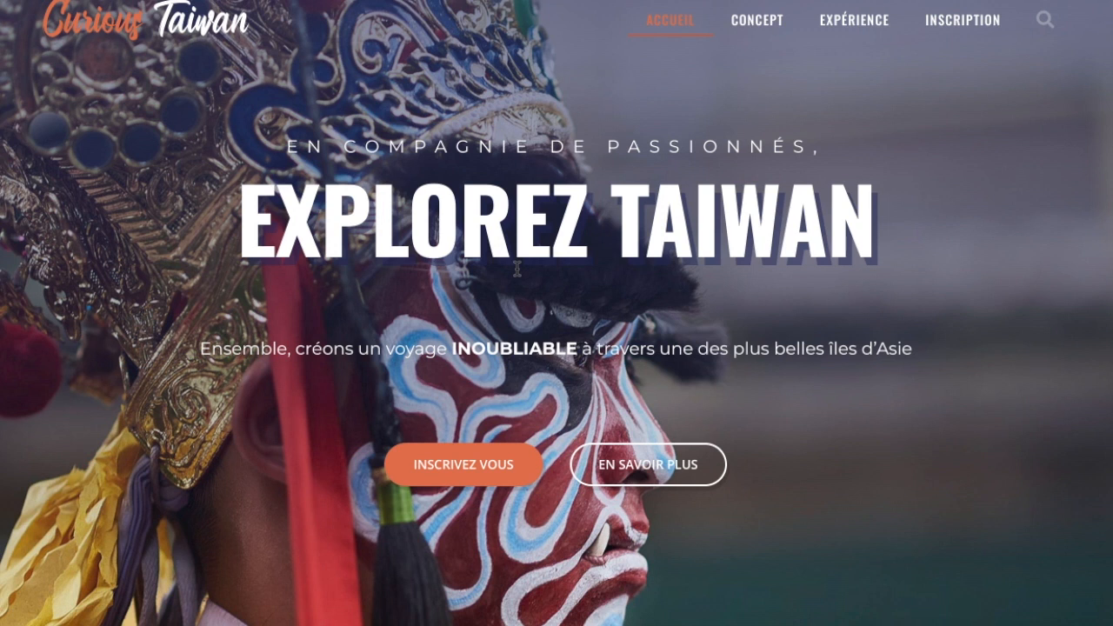
scroll(525, 373, down, 5)
scroll(525, 373, up, 5)
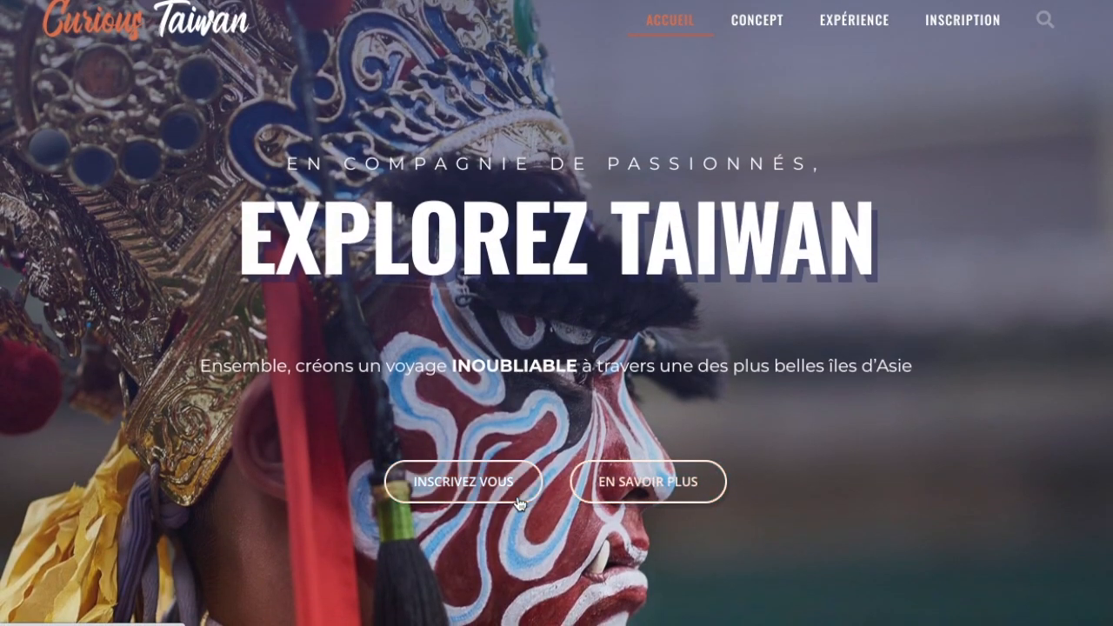
scroll(516, 500, down, 5)
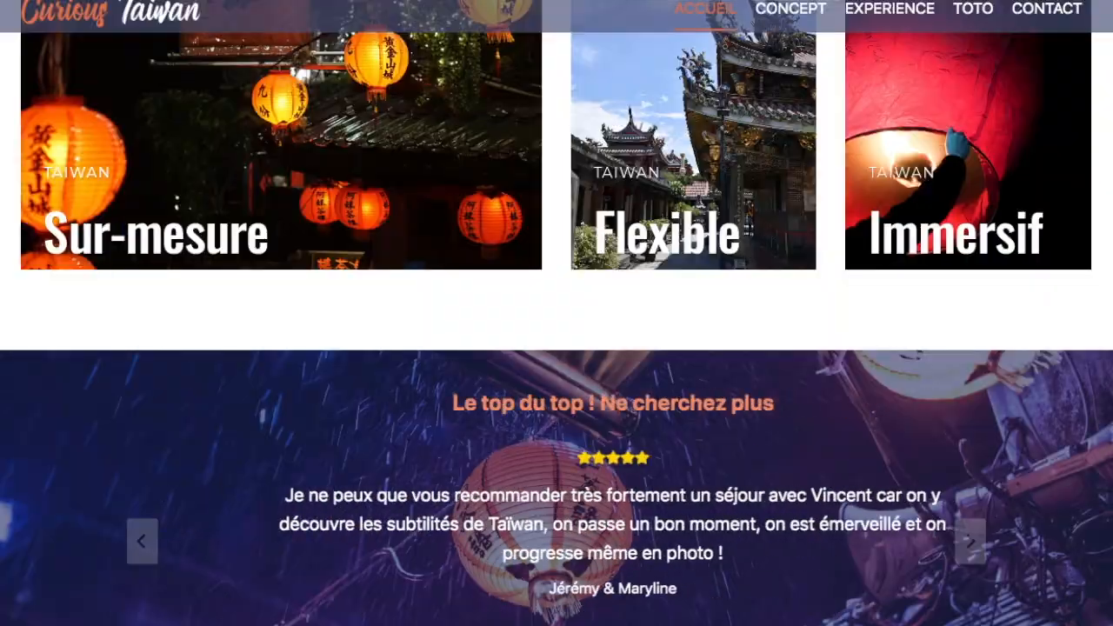
scroll(658, 224, up, 10)
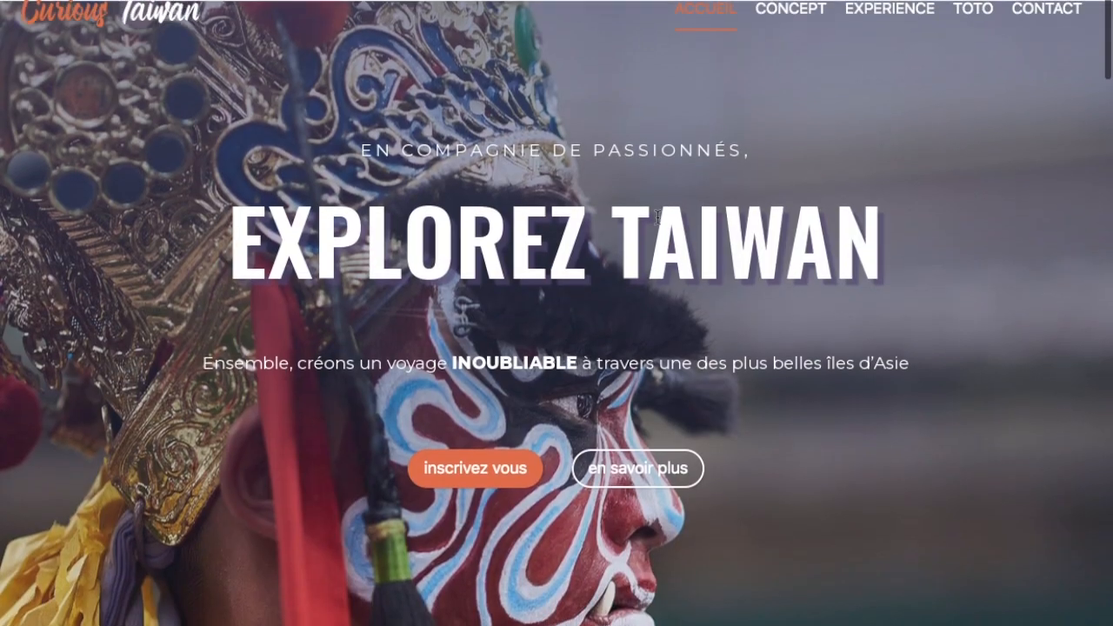
- Examine the original page's wave divider and the image cards in the "Aiguisez votre curiosité" section, including their darkening effect
scroll(658, 217, down, 4)
scroll(657, 215, down, 3)
scroll(375, 174, up, 2)
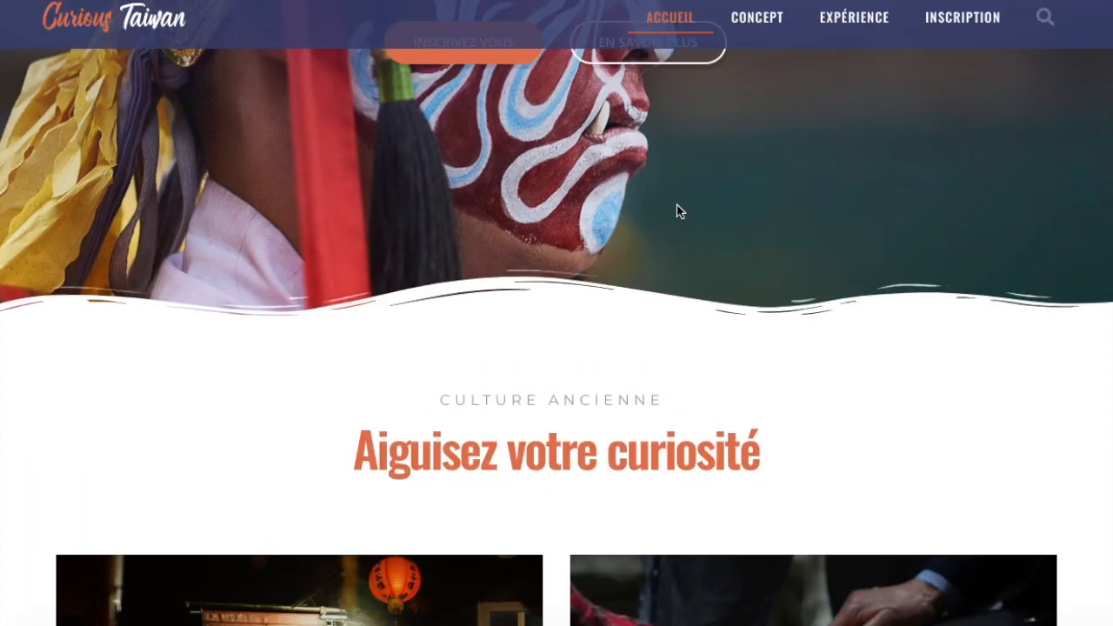
scroll(668, 279, down, 8)
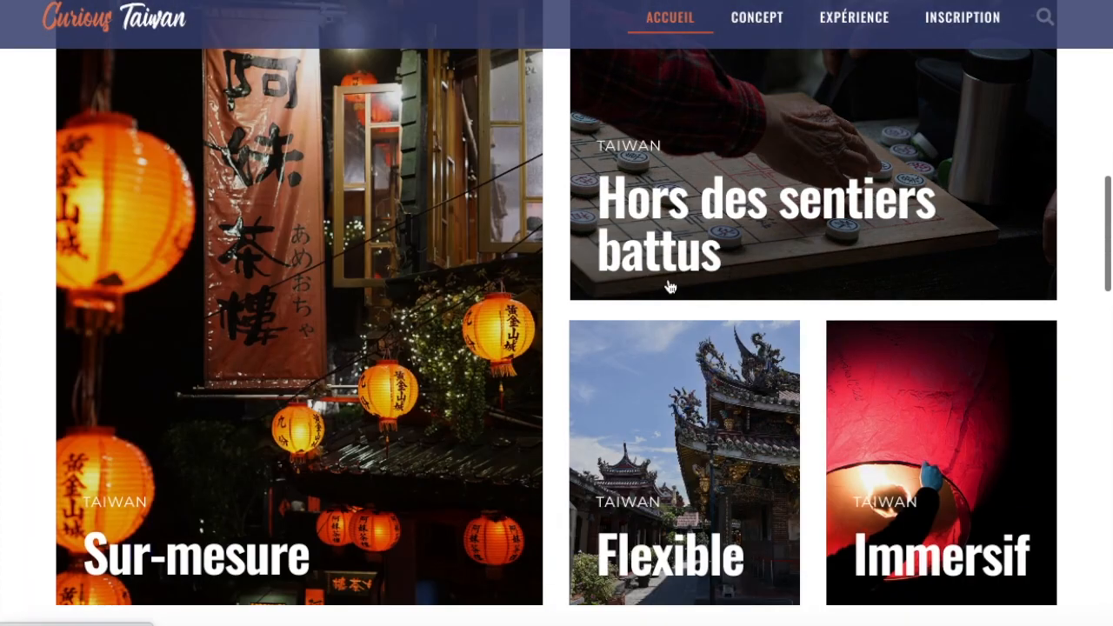
scroll(670, 287, up, 4)
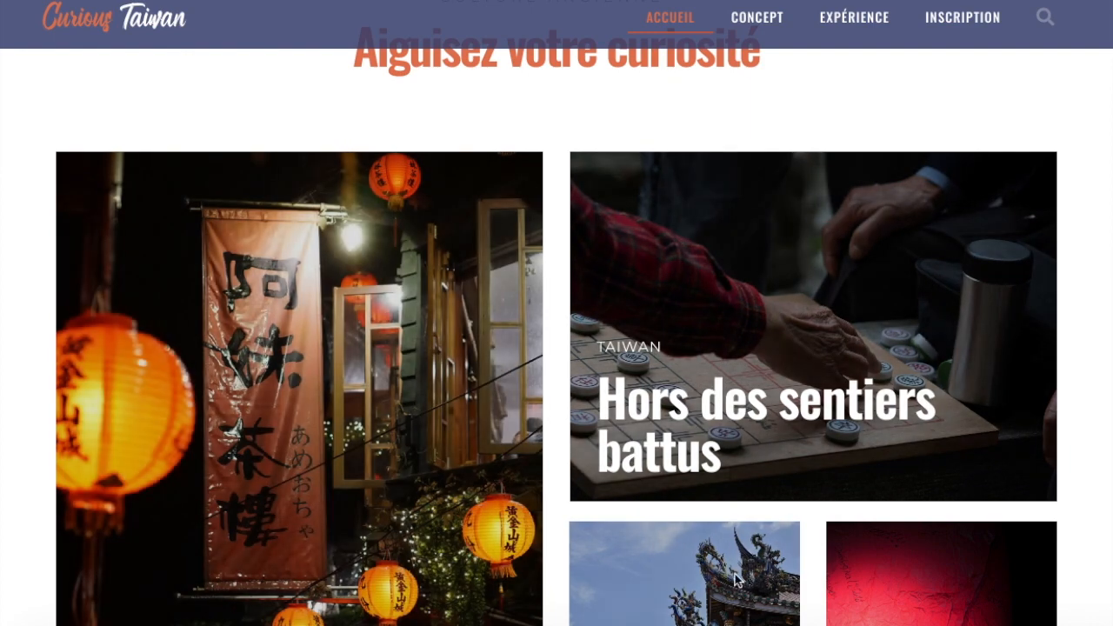
scroll(676, 435, down, 6)
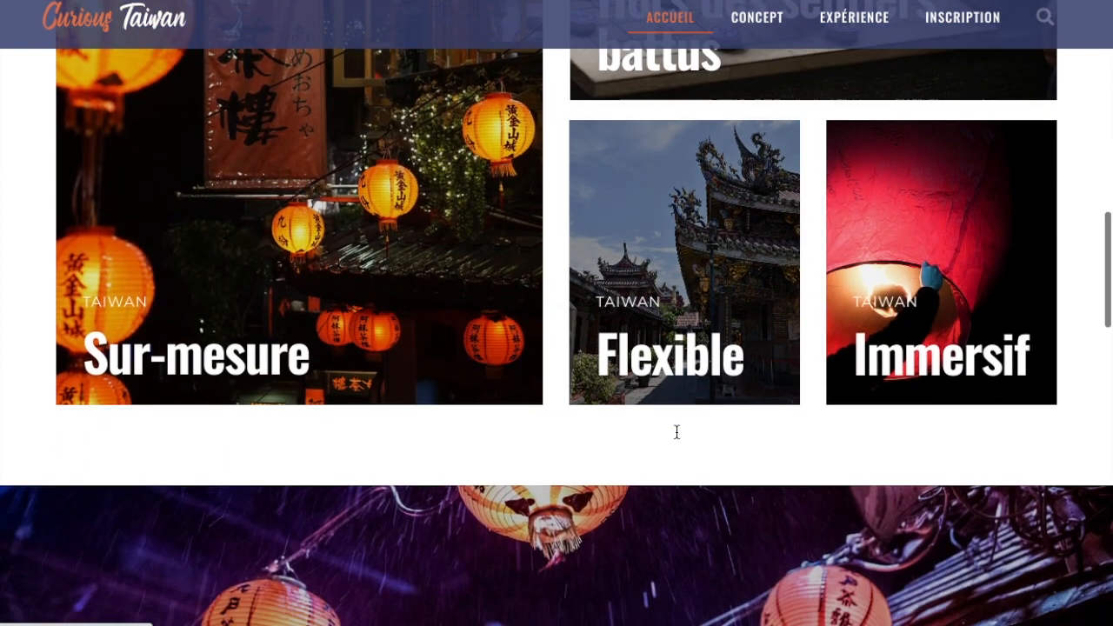
scroll(676, 432, up, 2)
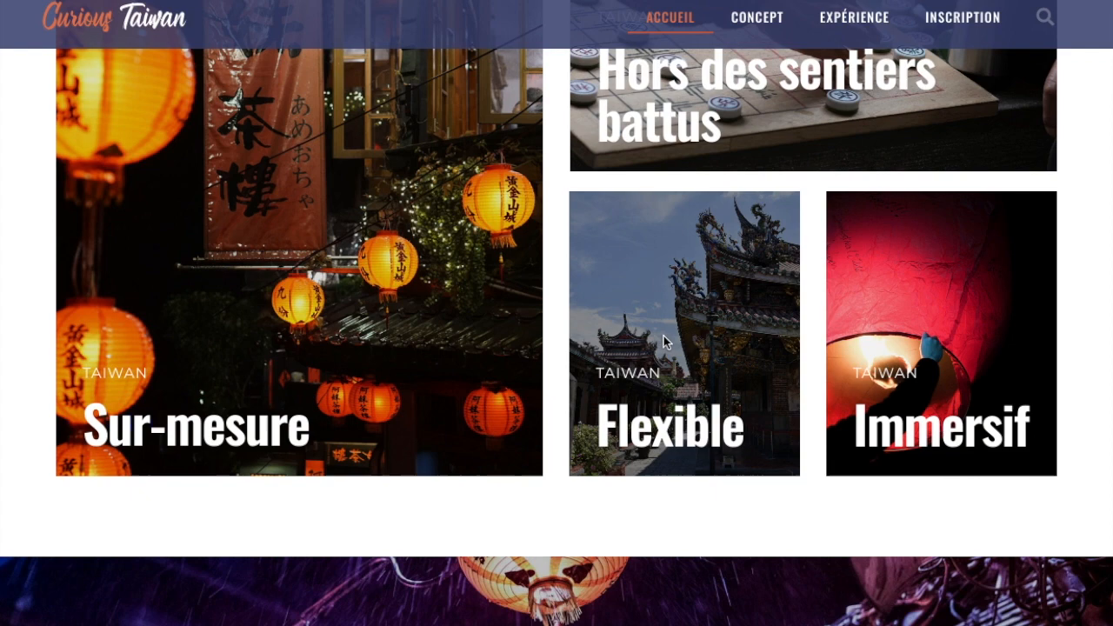
scroll(664, 335, up, 1)
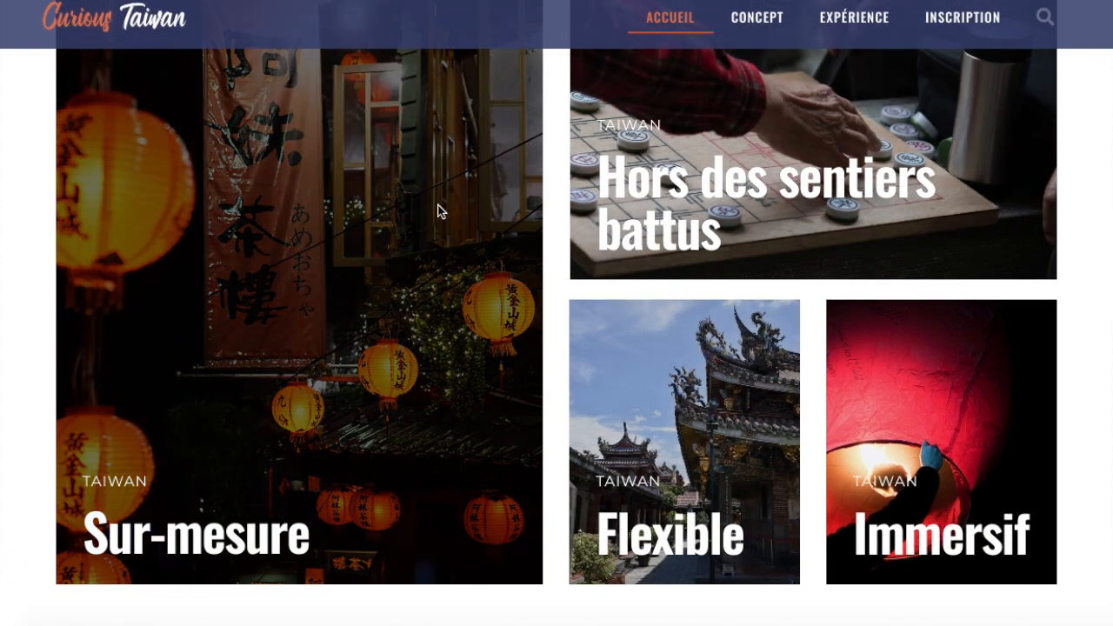
scroll(440, 212, up, 2)
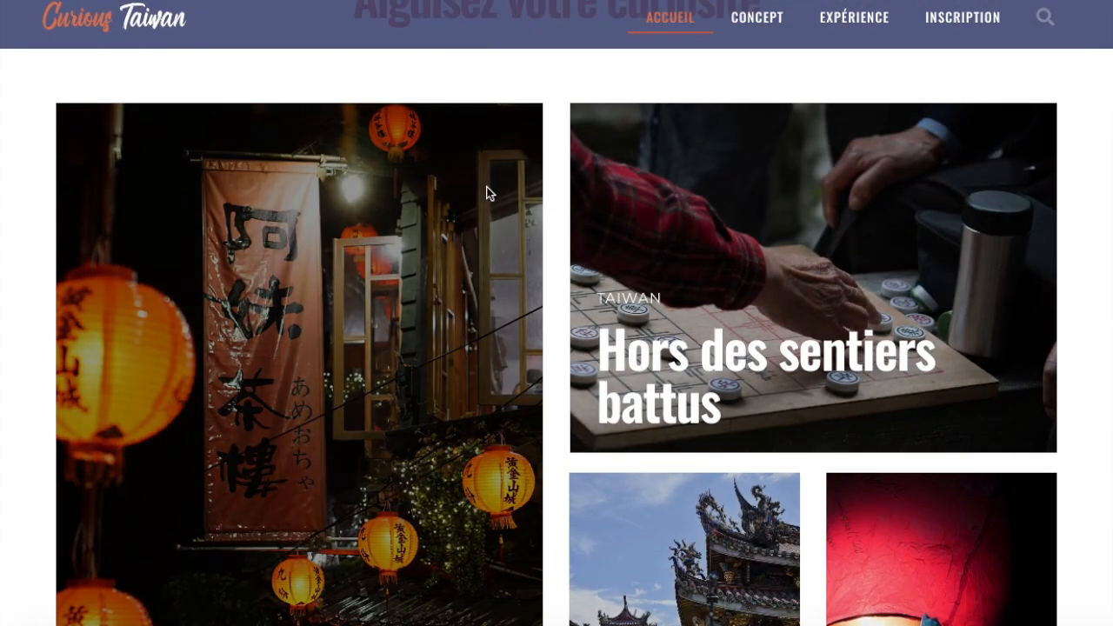
scroll(650, 520, down, 5)
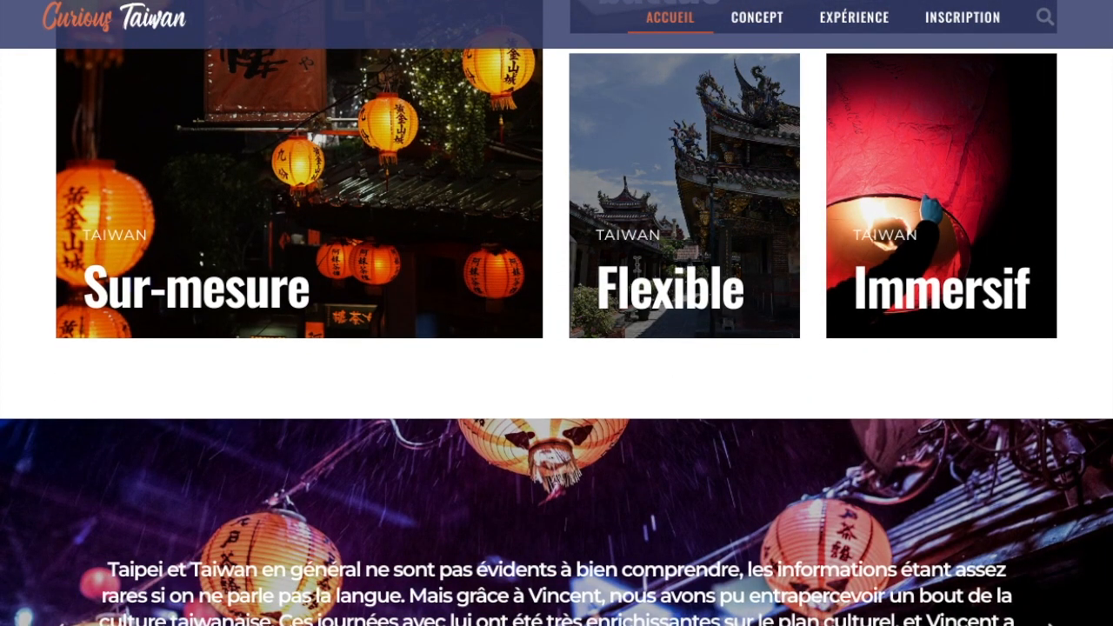
- Browse several testimonials in the original page's slider with the lantern background
scroll(638, 265, down, 4)
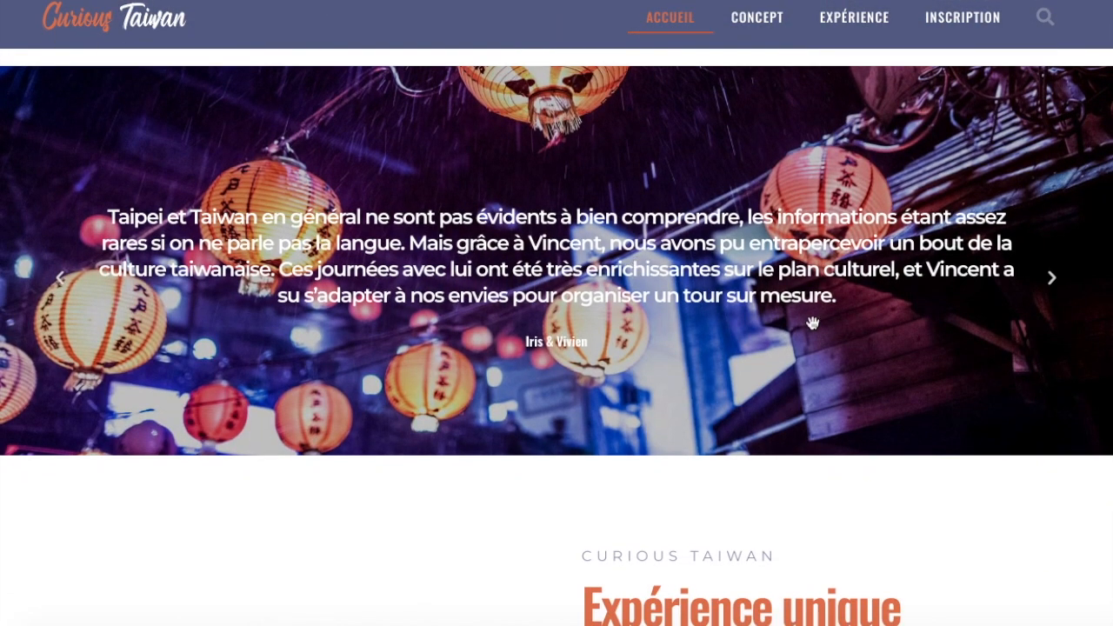
click(1052, 288)
click(1051, 287)
click(1051, 287)
scroll(1001, 279, up, 1)
- Examine the original page's "Expérience unique" section, its checklist and the contact banner below it
scroll(810, 248, down, 7)
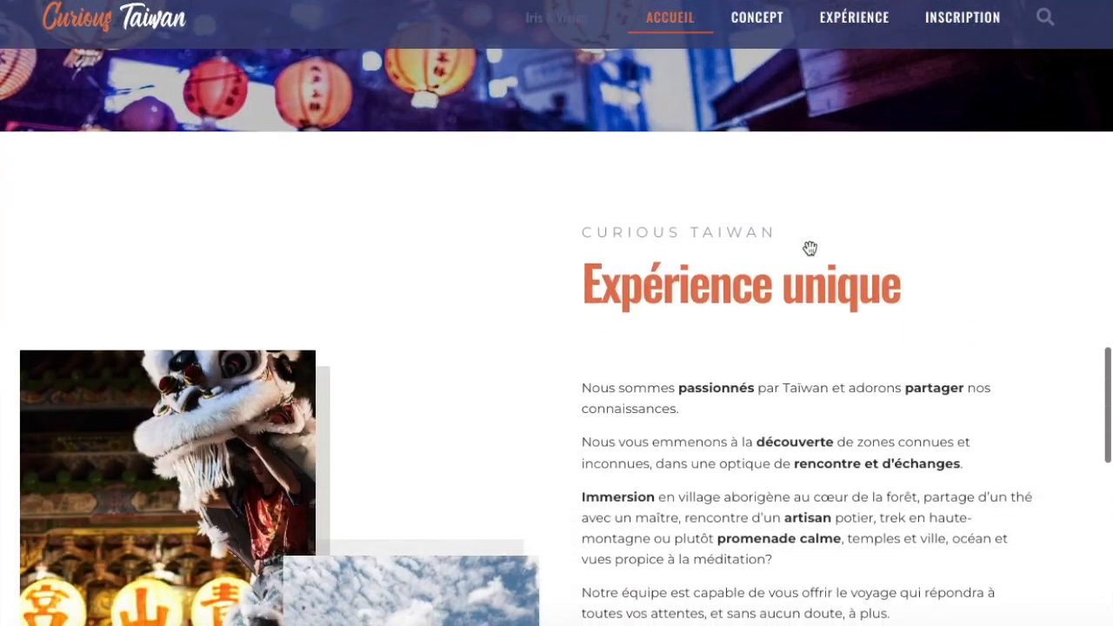
scroll(528, 221, down, 1)
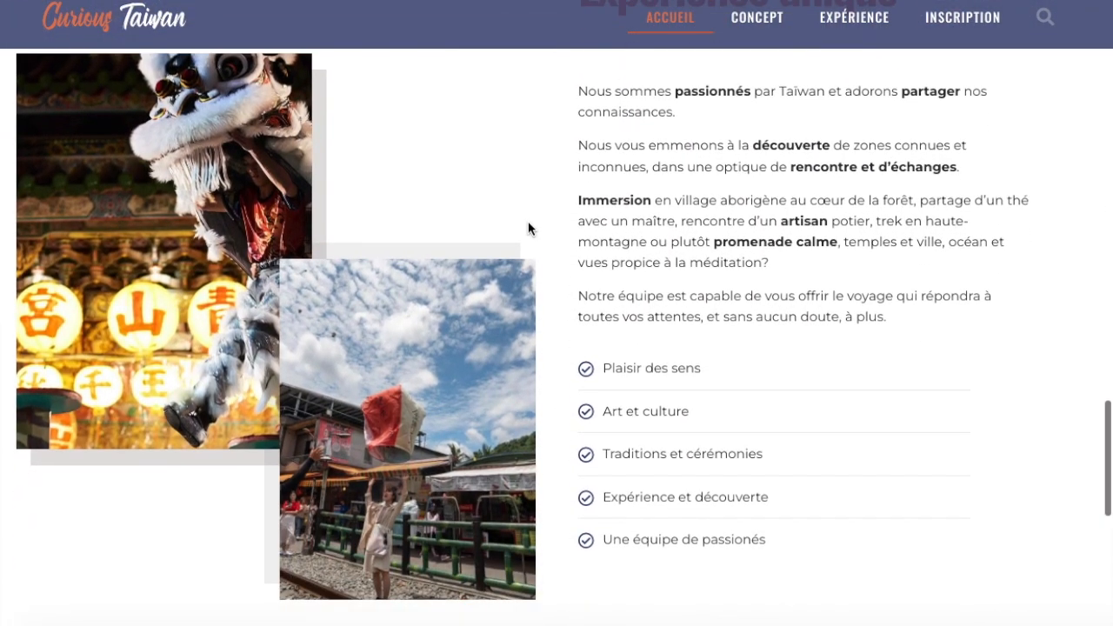
scroll(602, 356, down, 2)
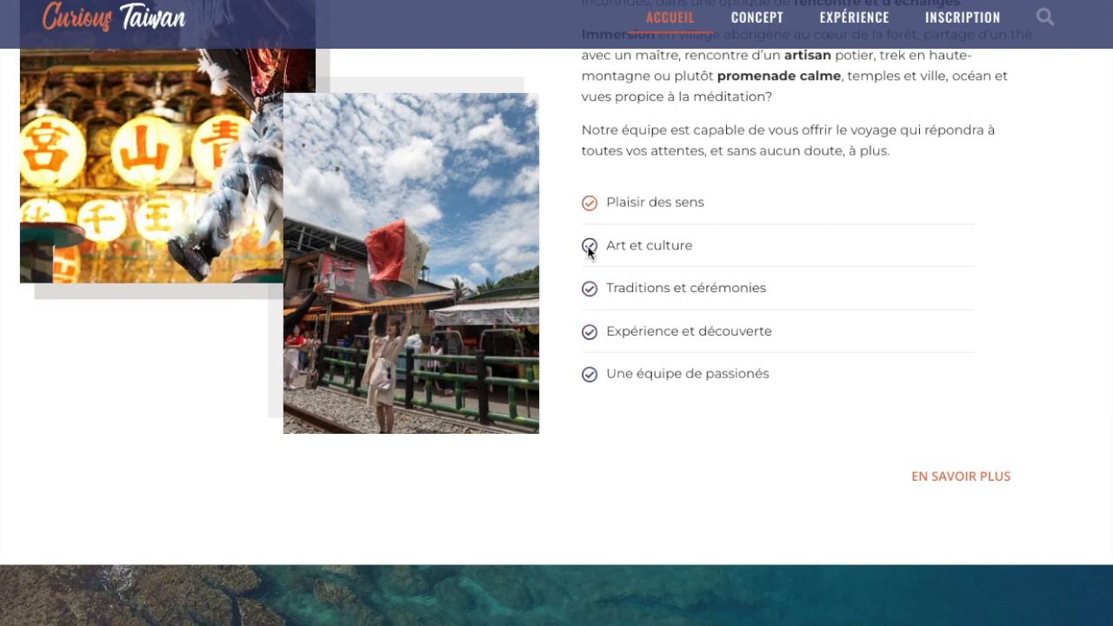
scroll(600, 367, down, 5)
scroll(599, 367, up, 4)
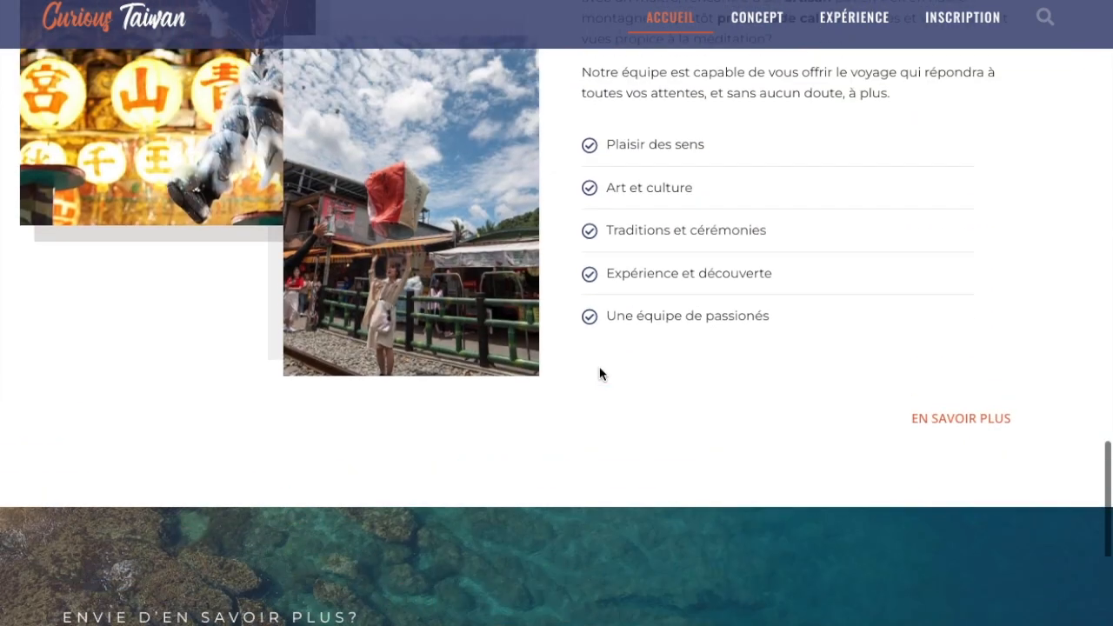
scroll(600, 366, down, 5)
scroll(599, 367, up, 4)
scroll(599, 366, down, 5)
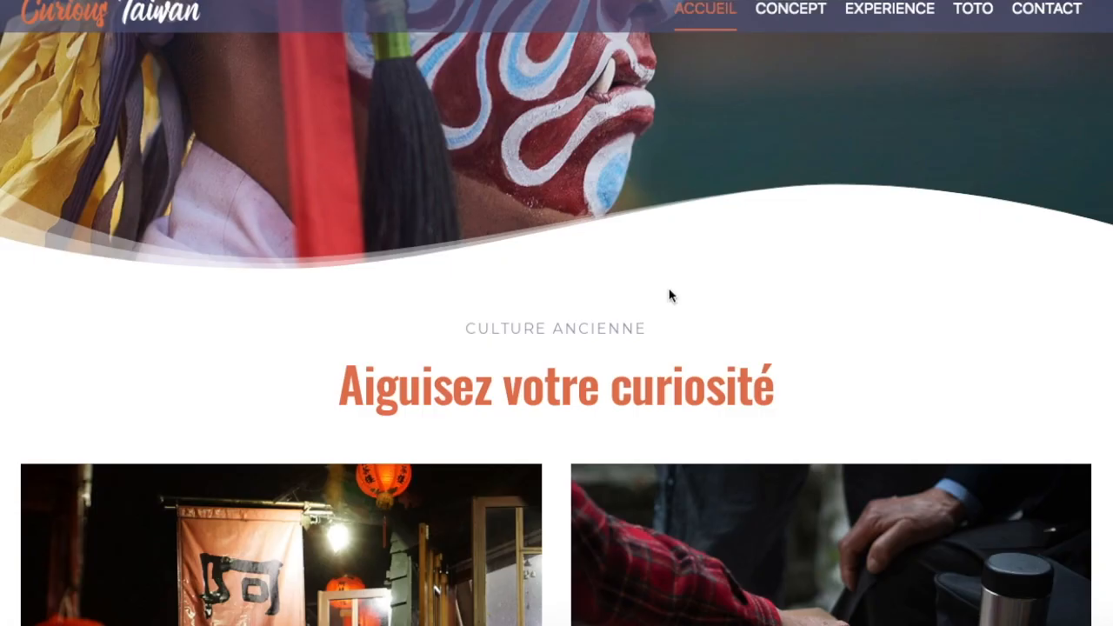
- Review the rebuilt page from the "Aiguisez votre curiosité" section through the testimonials, carousel and contact banner to the footer
scroll(670, 294, down, 15)
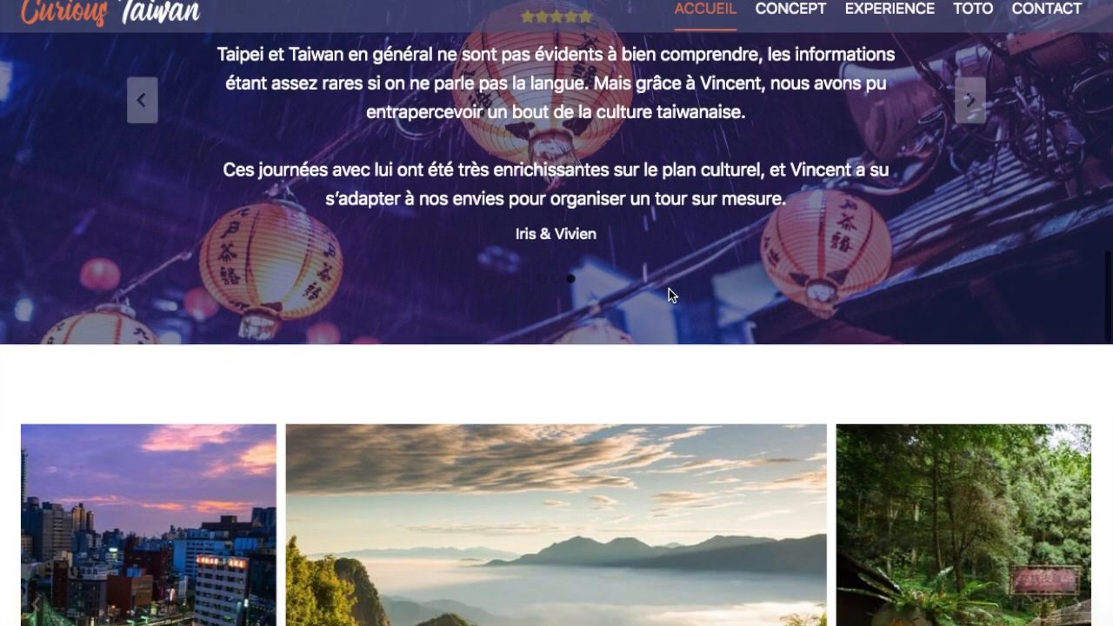
scroll(670, 294, down, 8)
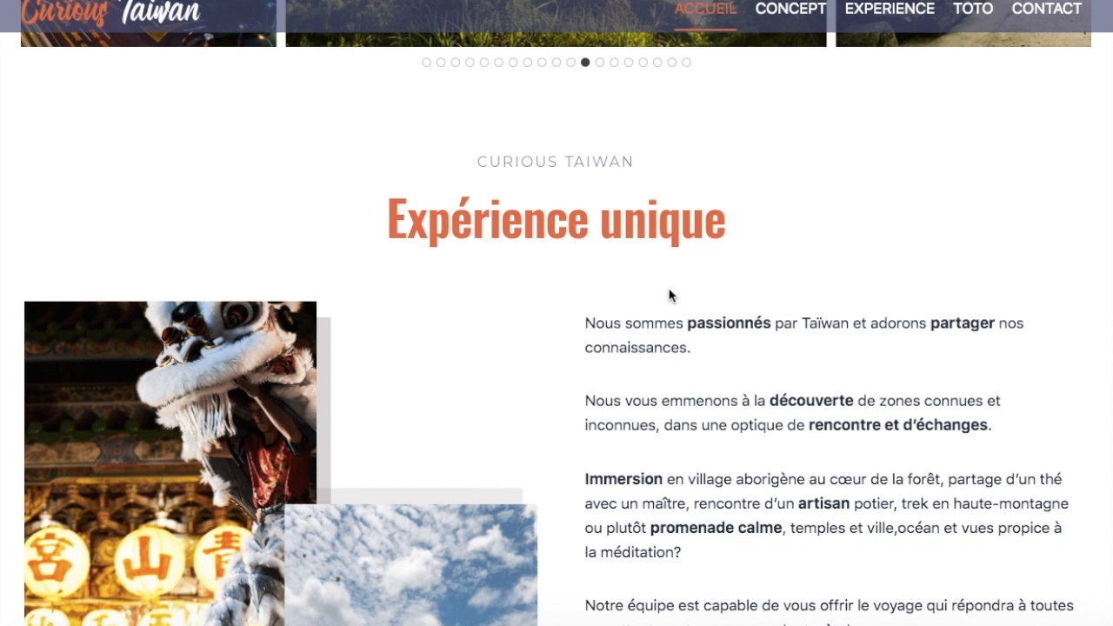
scroll(669, 295, down, 9)
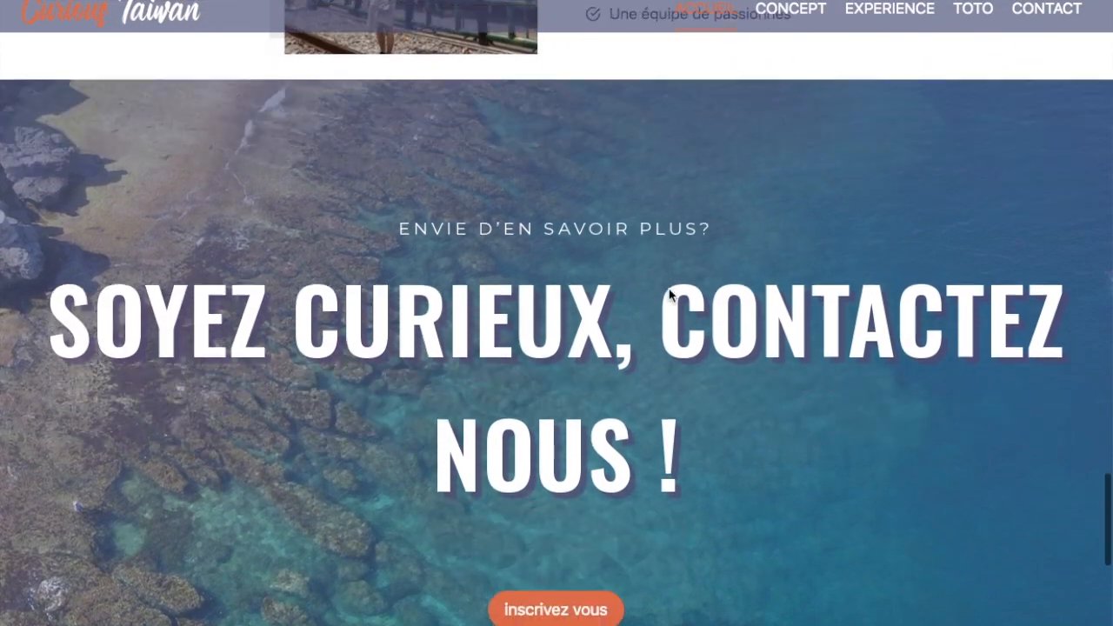
scroll(669, 296, down, 2)
scroll(669, 296, up, 7)
scroll(669, 292, down, 9)
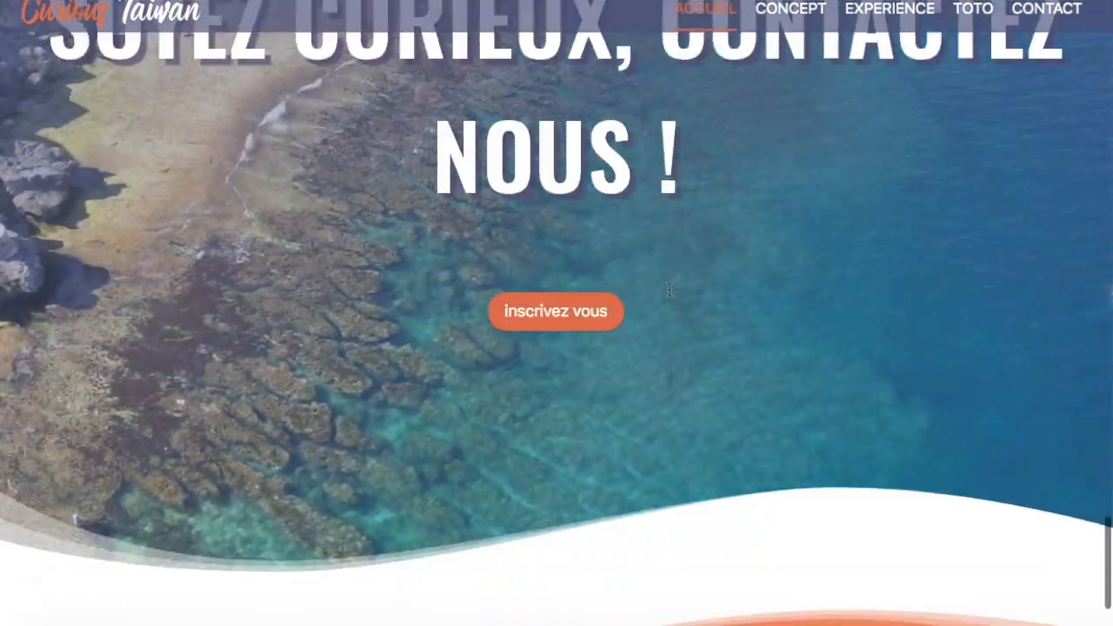
scroll(669, 291, down, 3)
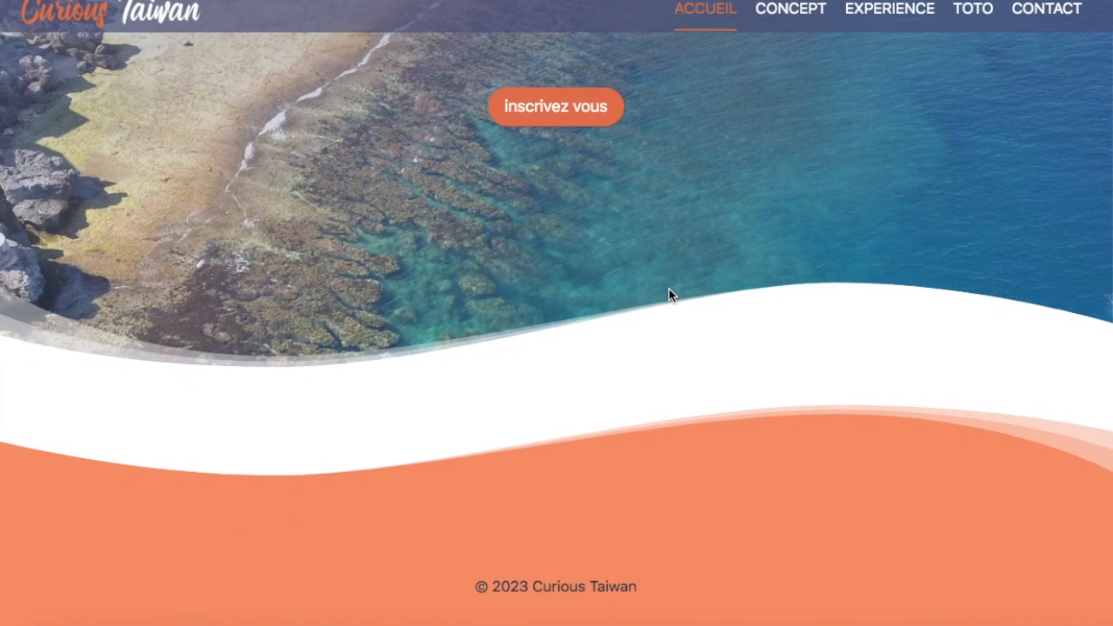
- Go back up the rebuilt page and re-examine its hero, wave divider and "Aiguisez votre curiosité" heading
scroll(669, 289, up, 5)
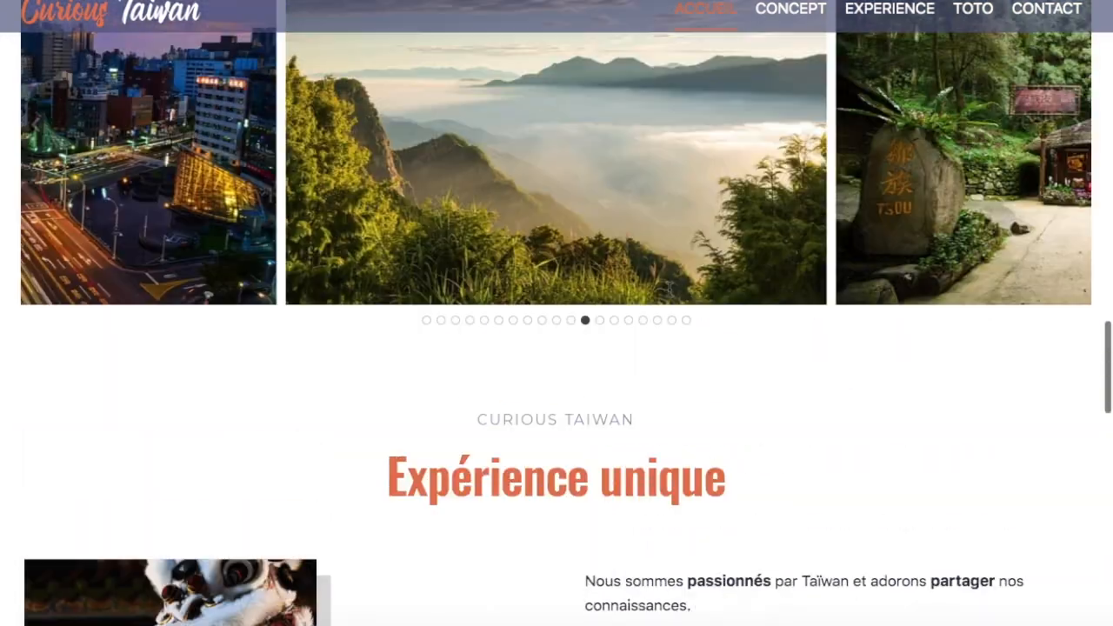
scroll(669, 289, up, 3)
scroll(669, 294, up, 6)
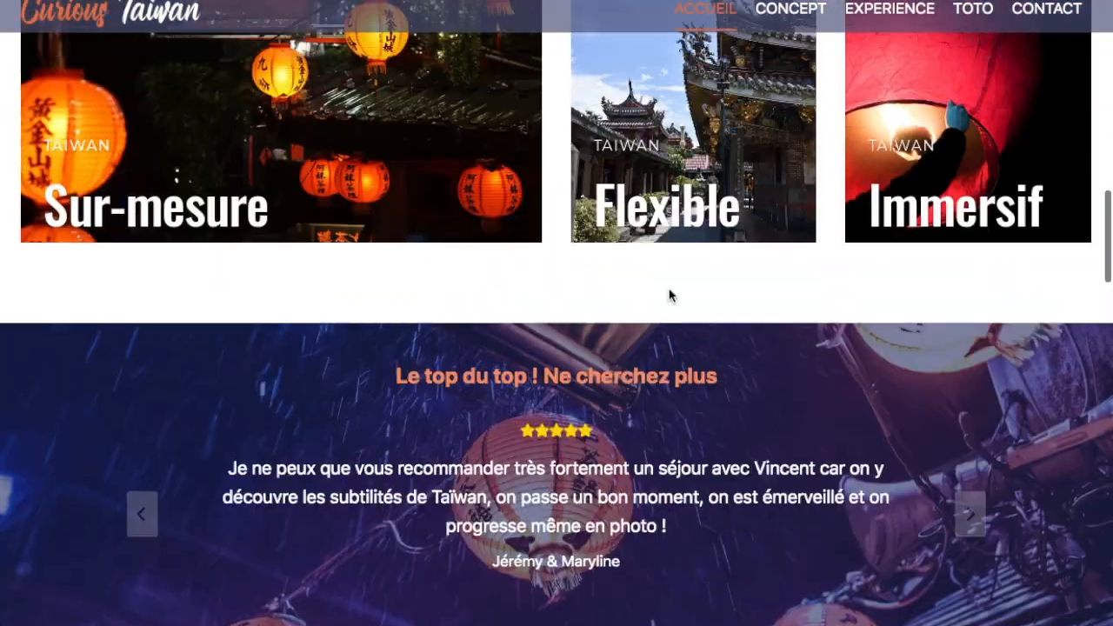
scroll(670, 296, up, 10)
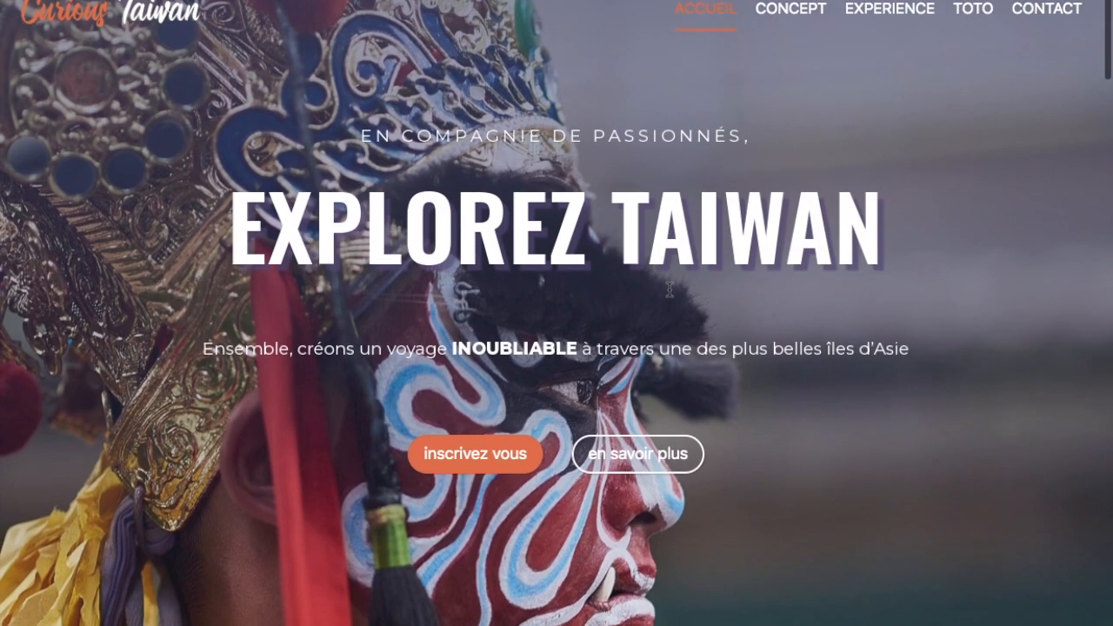
scroll(669, 289, down, 4)
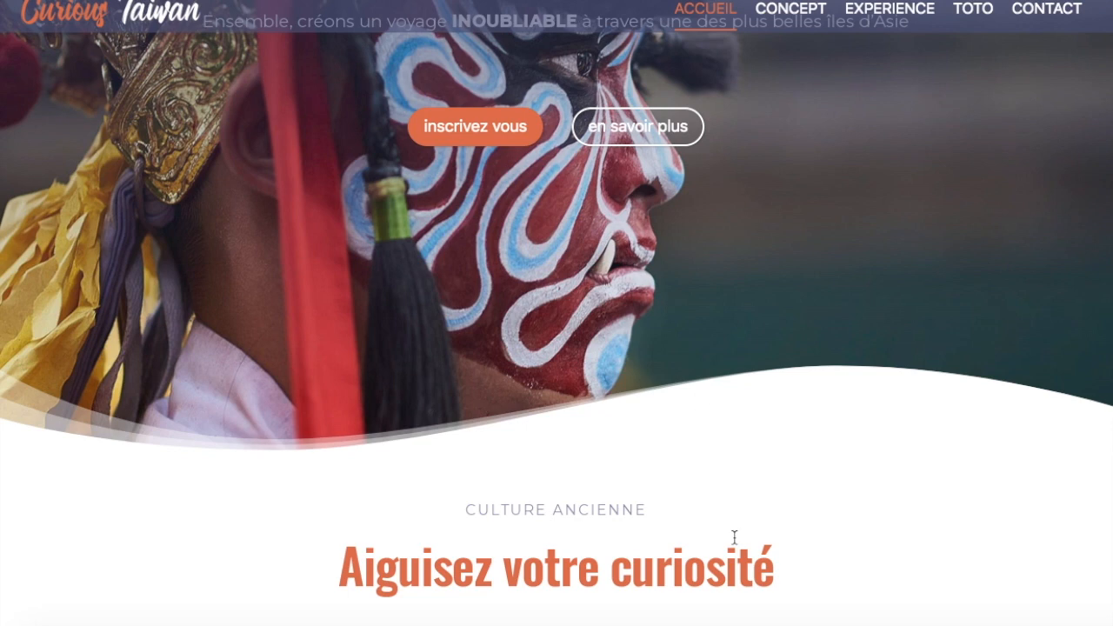
scroll(733, 527, down, 3)
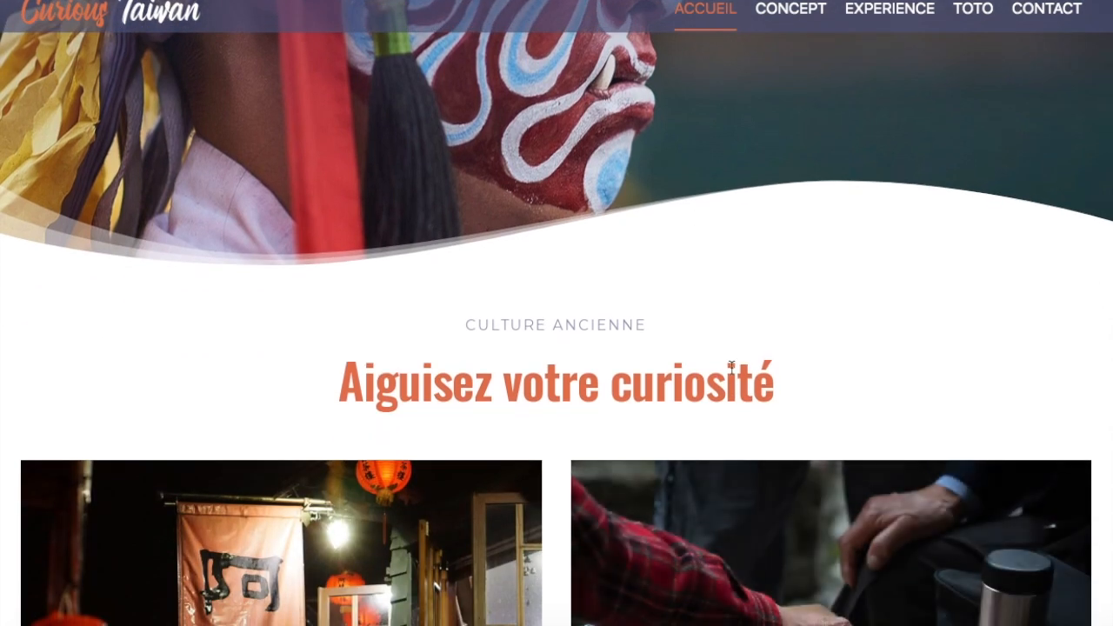
scroll(733, 369, up, 6)
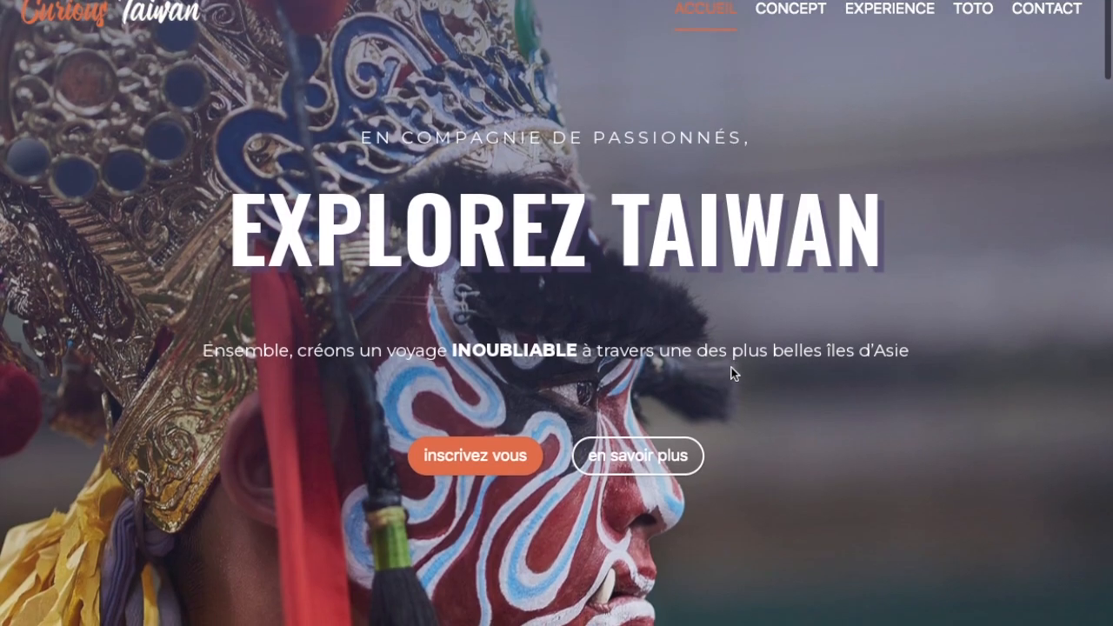
- Go down to the rebuilt page's image carousel and browse several of its photos
scroll(834, 493, down, 15)
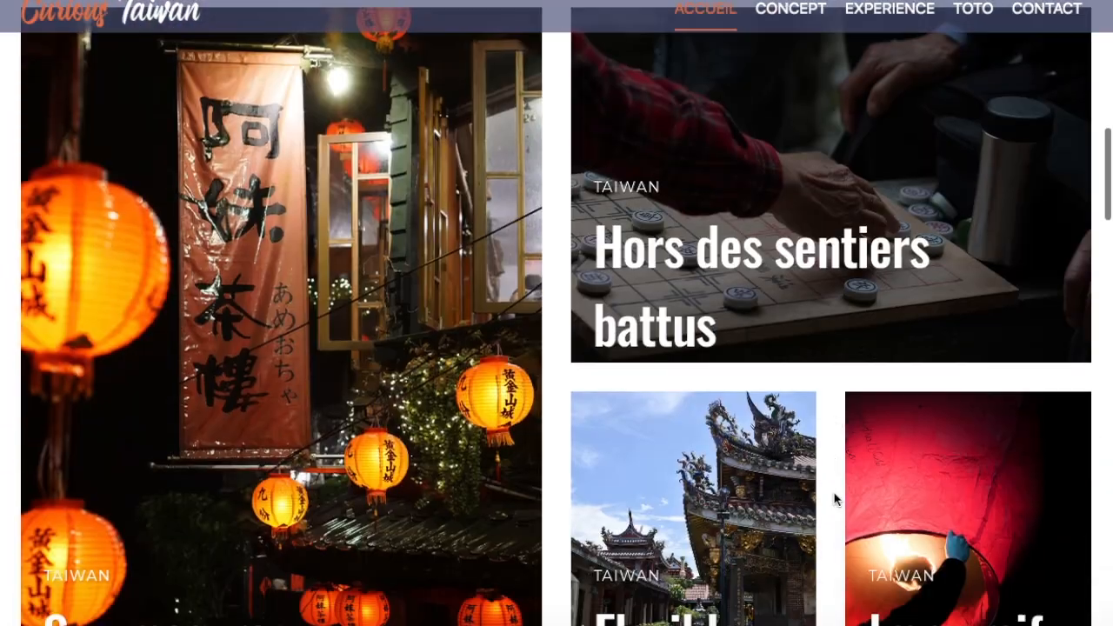
scroll(835, 499, down, 5)
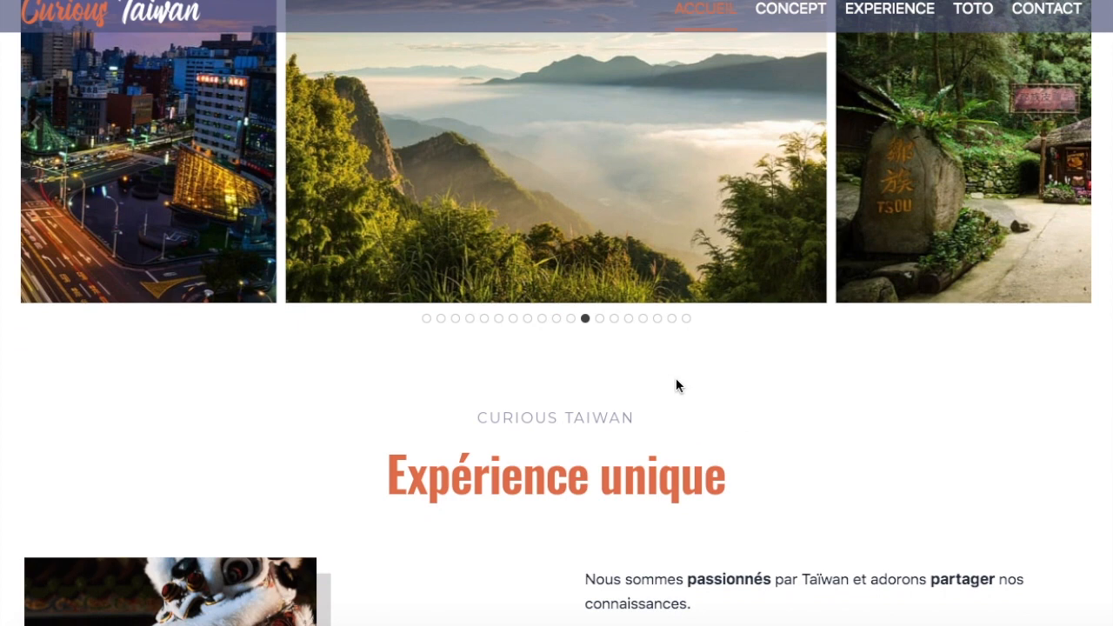
scroll(669, 376, up, 2)
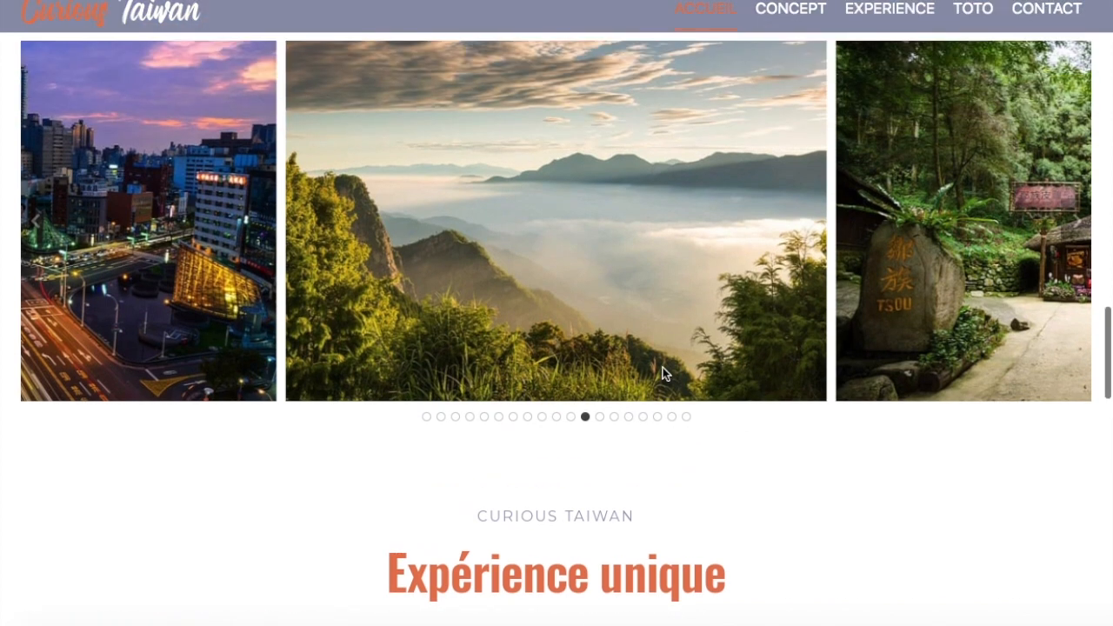
click(599, 418)
click(614, 418)
click(629, 418)
click(643, 417)
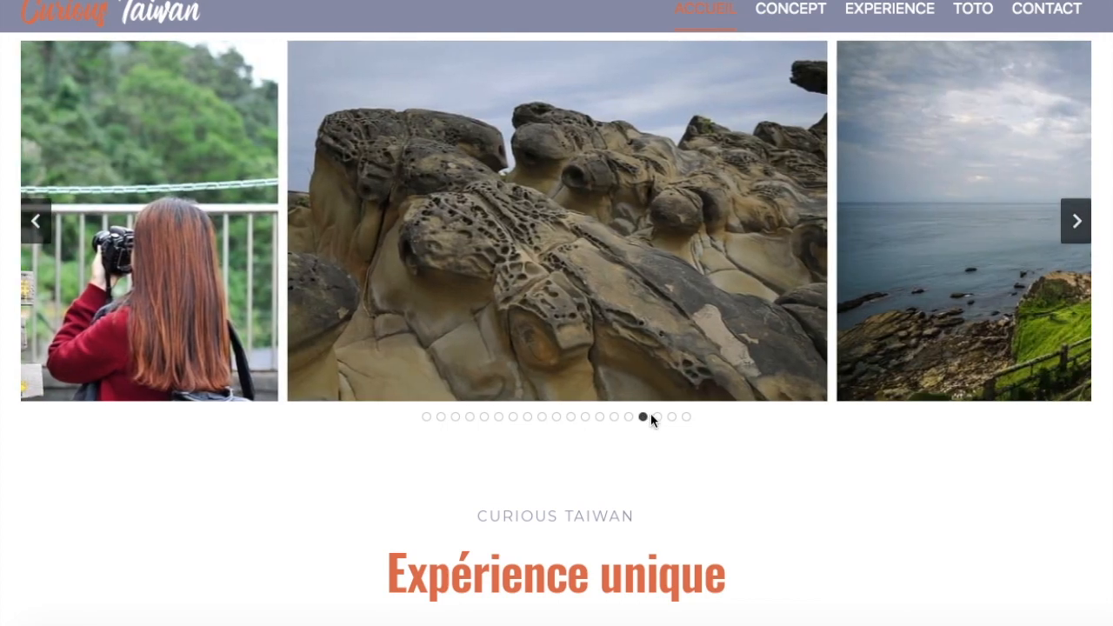
click(658, 418)
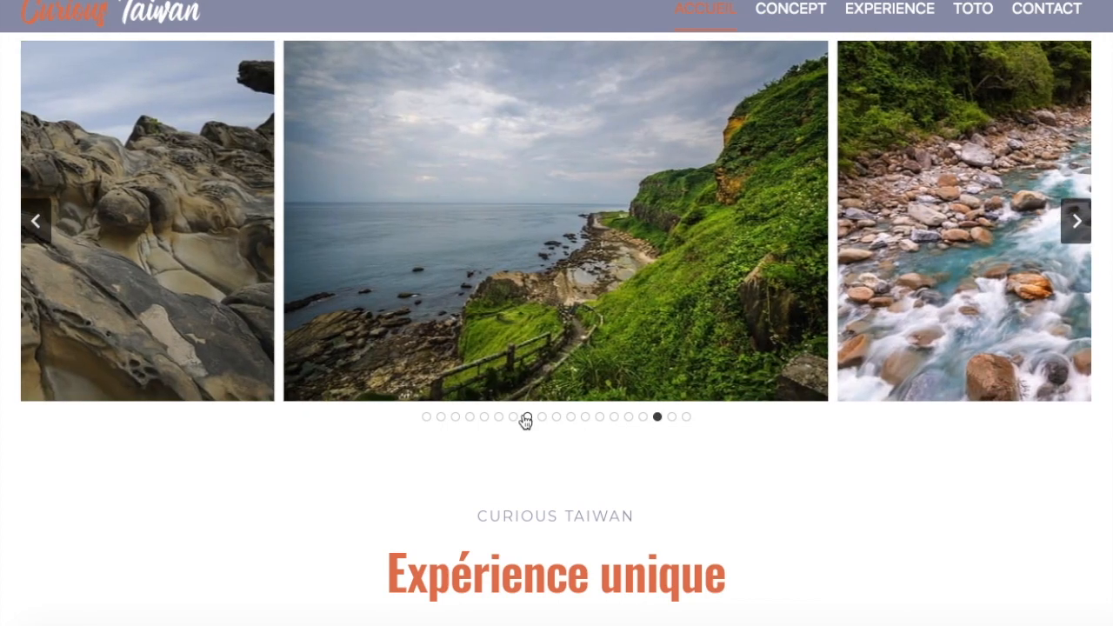
click(513, 417)
click(485, 417)
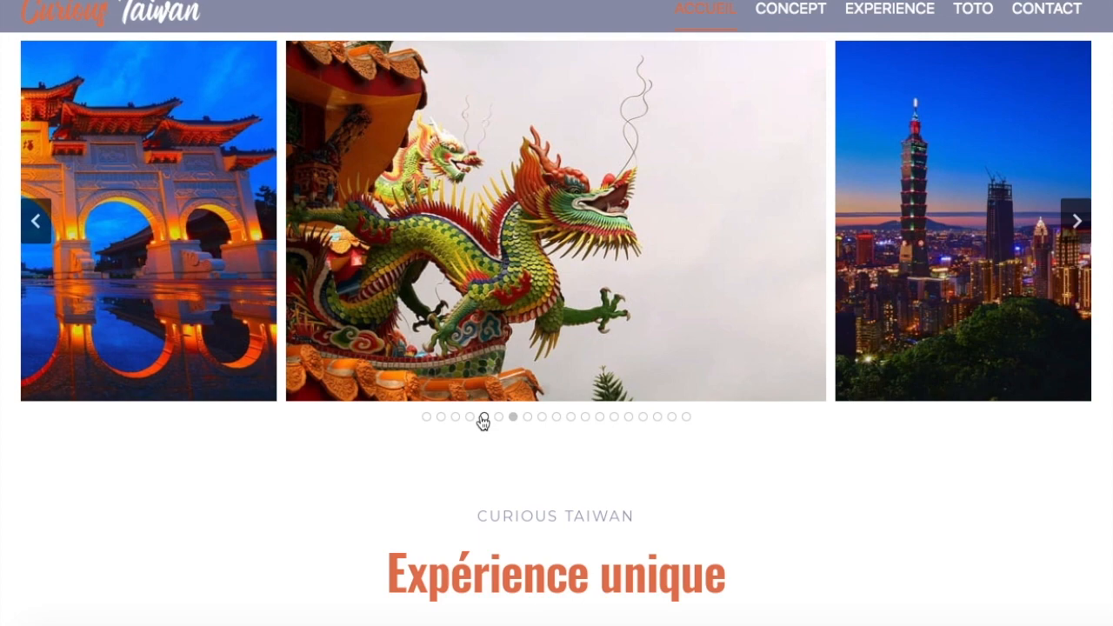
- Inspect the layout around the rebuilt page's carousel and the "Expérience unique" section beneath it
scroll(480, 421, up, 1)
scroll(480, 415, down, 1)
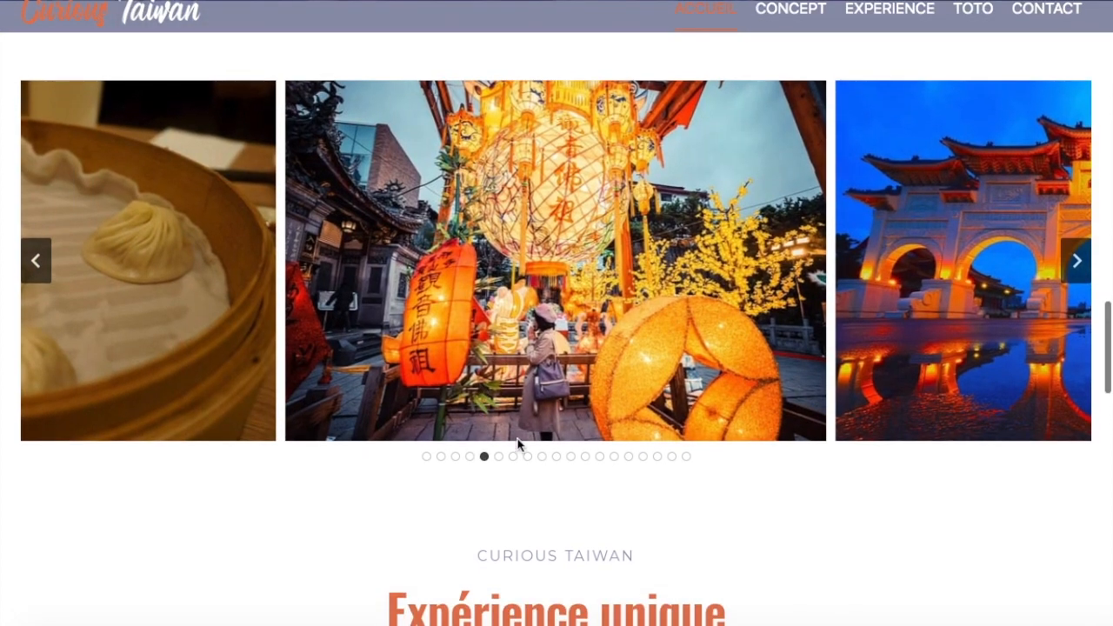
scroll(559, 513, down, 4)
scroll(531, 365, up, 3)
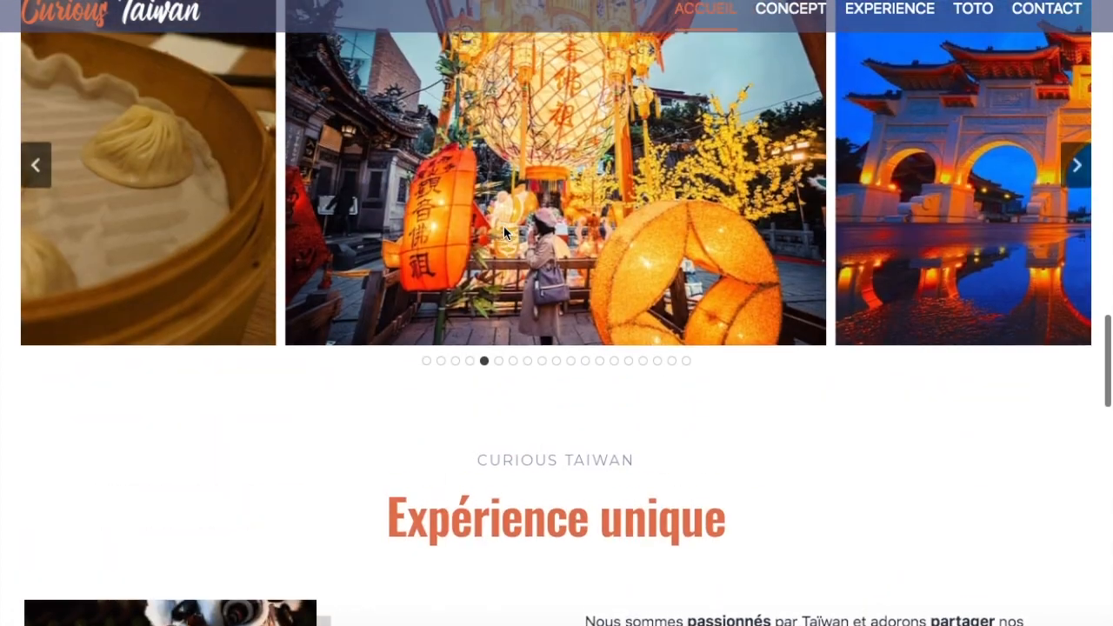
scroll(504, 225, up, 5)
scroll(504, 226, down, 4)
scroll(505, 233, down, 2)
scroll(504, 233, up, 2)
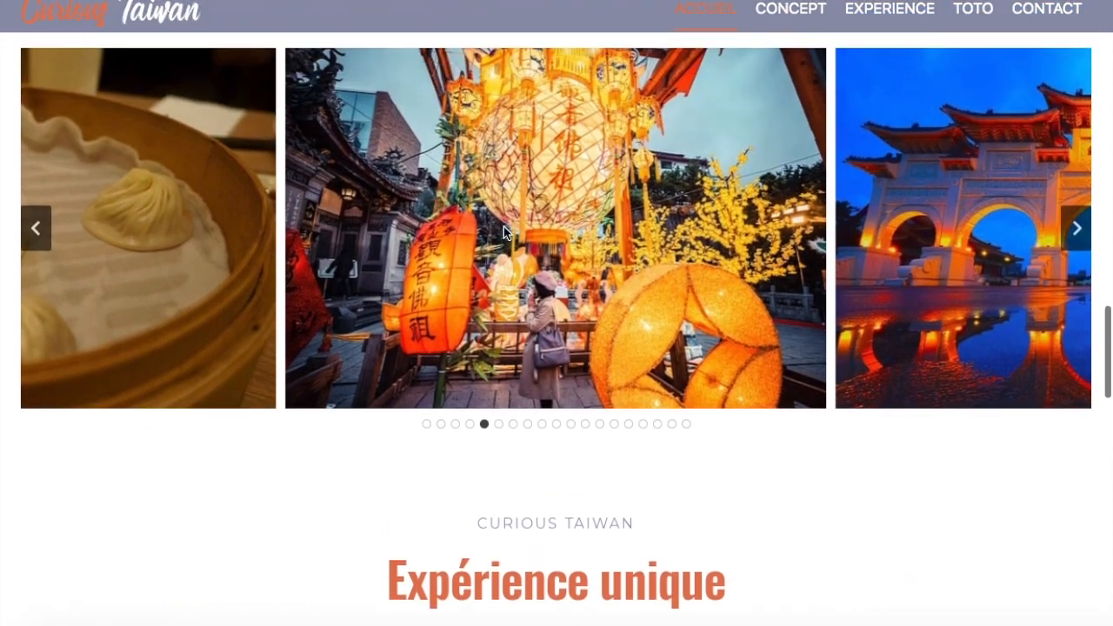
scroll(504, 233, down, 1)
scroll(503, 226, down, 7)
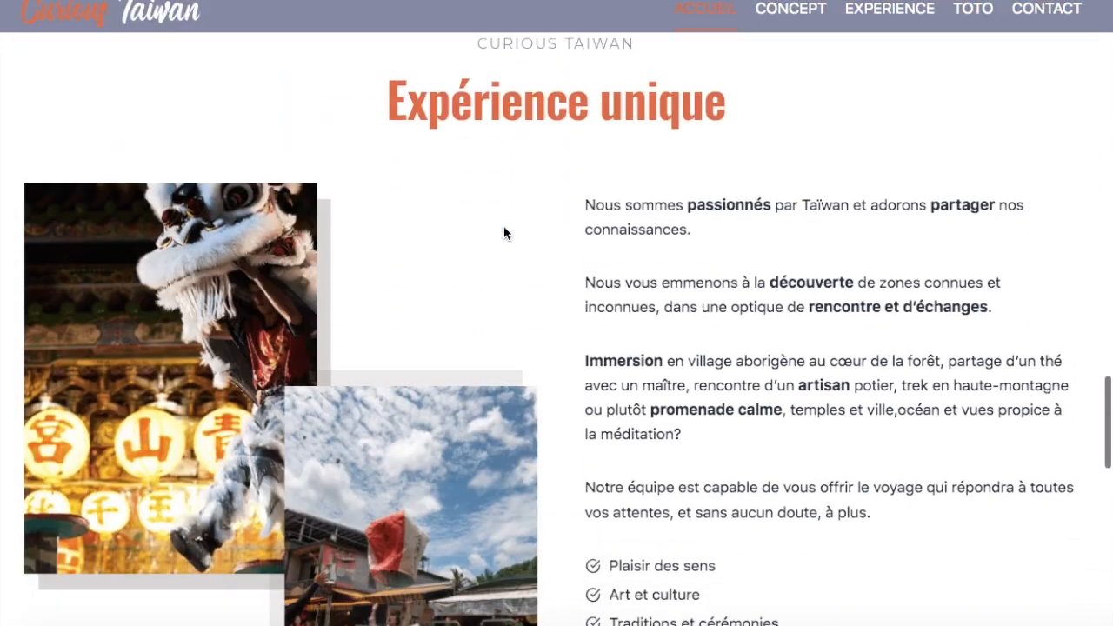
- Review the rebuilt page from the "Expérience unique" text and photos through the contact banner to the footer
scroll(508, 213, down, 5)
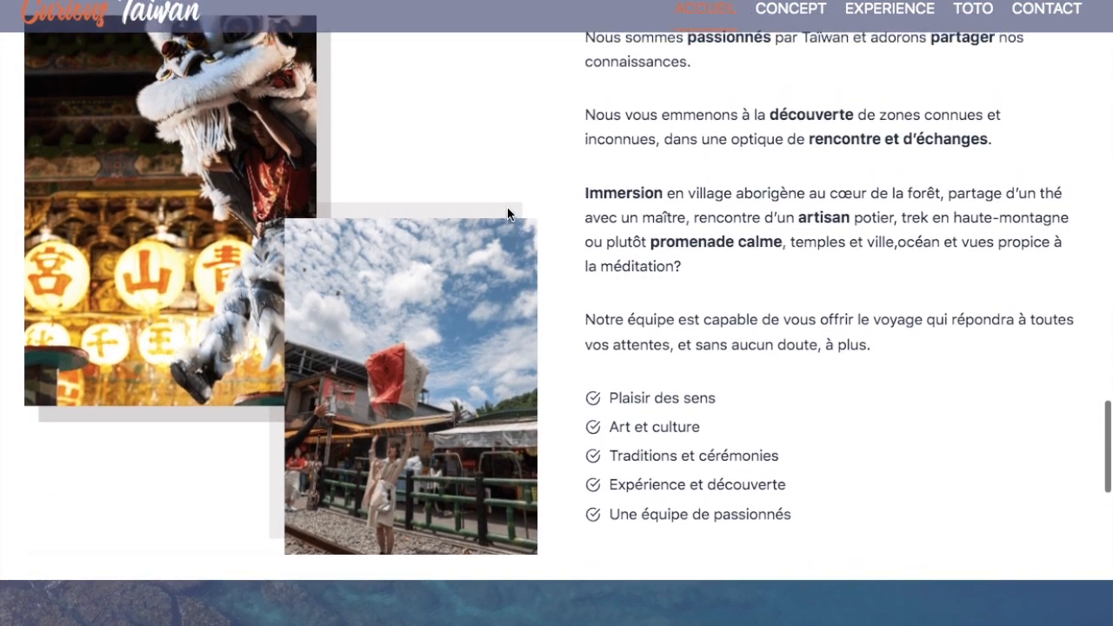
scroll(509, 214, down, 3)
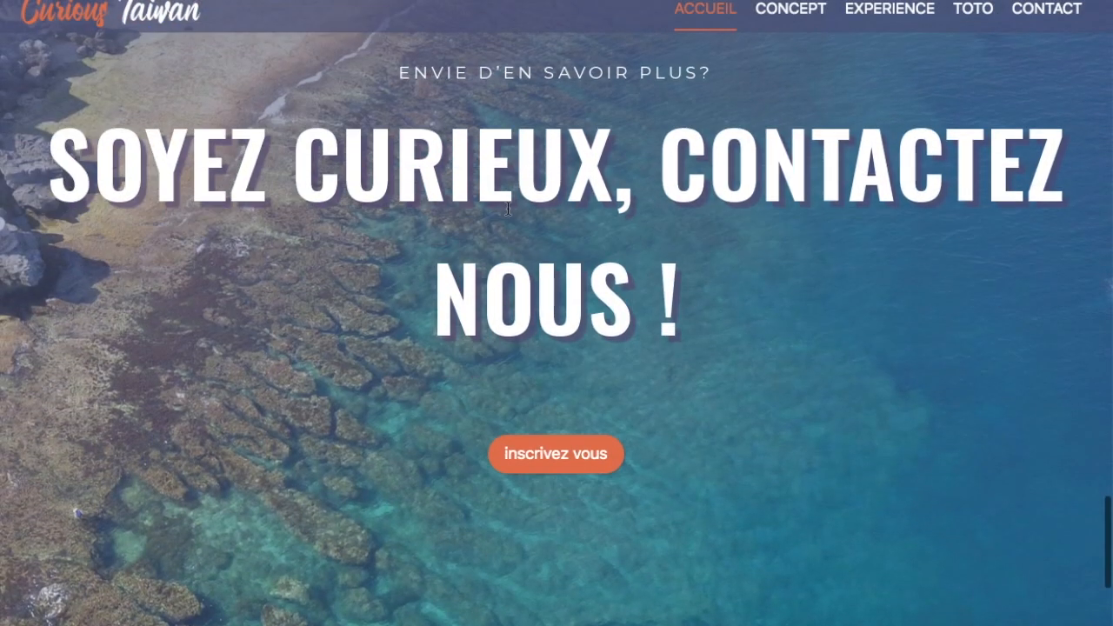
scroll(541, 209, down, 2)
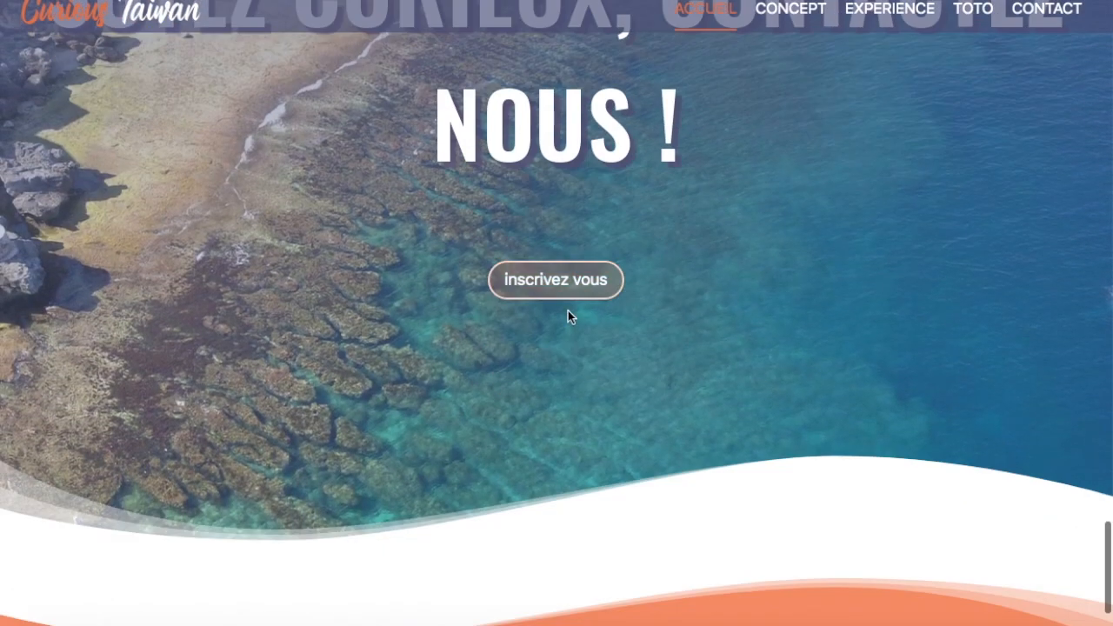
scroll(568, 314, down, 2)
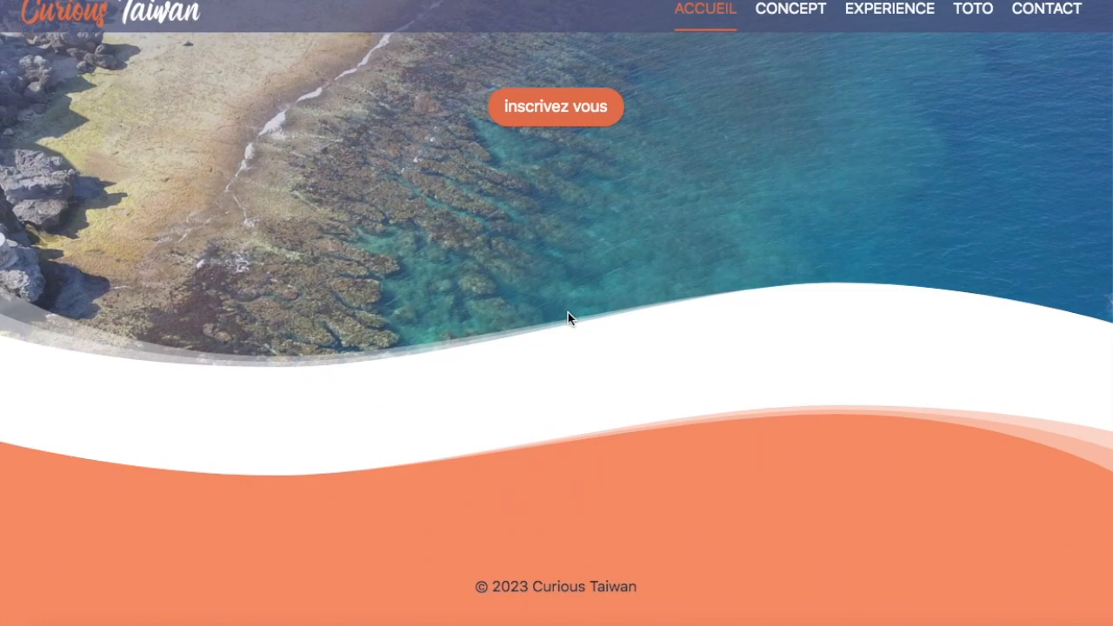
- Go back up the rebuilt page, re-examining the "Expérience unique" section and the "Découvrir la culture taiwanaise !" testimonial
scroll(568, 315, up, 5)
scroll(568, 315, up, 10)
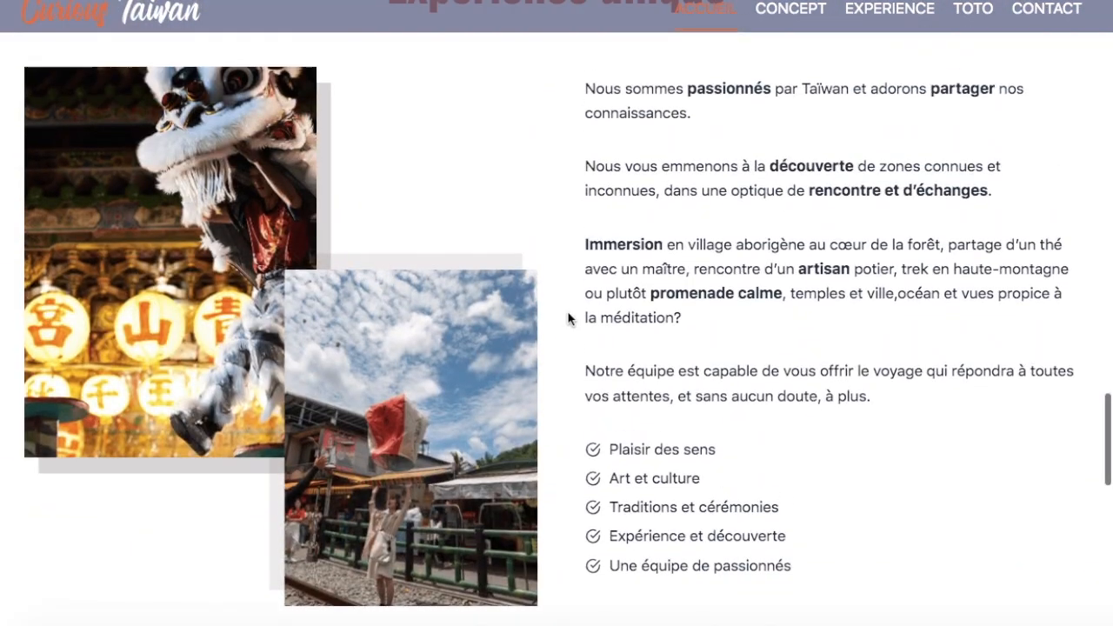
scroll(568, 318, up, 10)
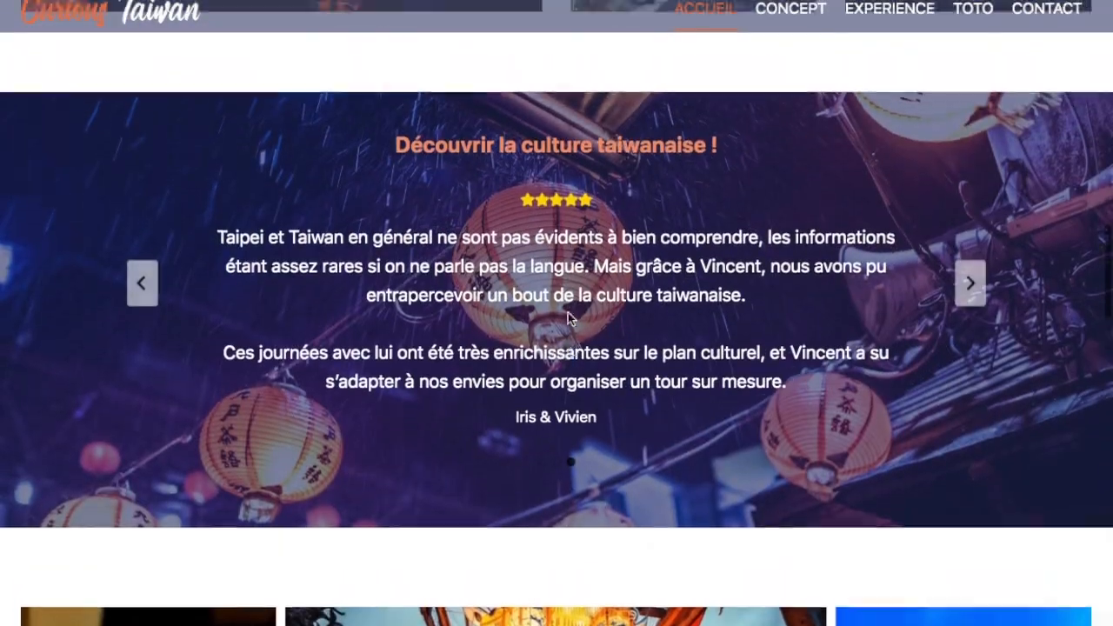
scroll(568, 319, down, 5)
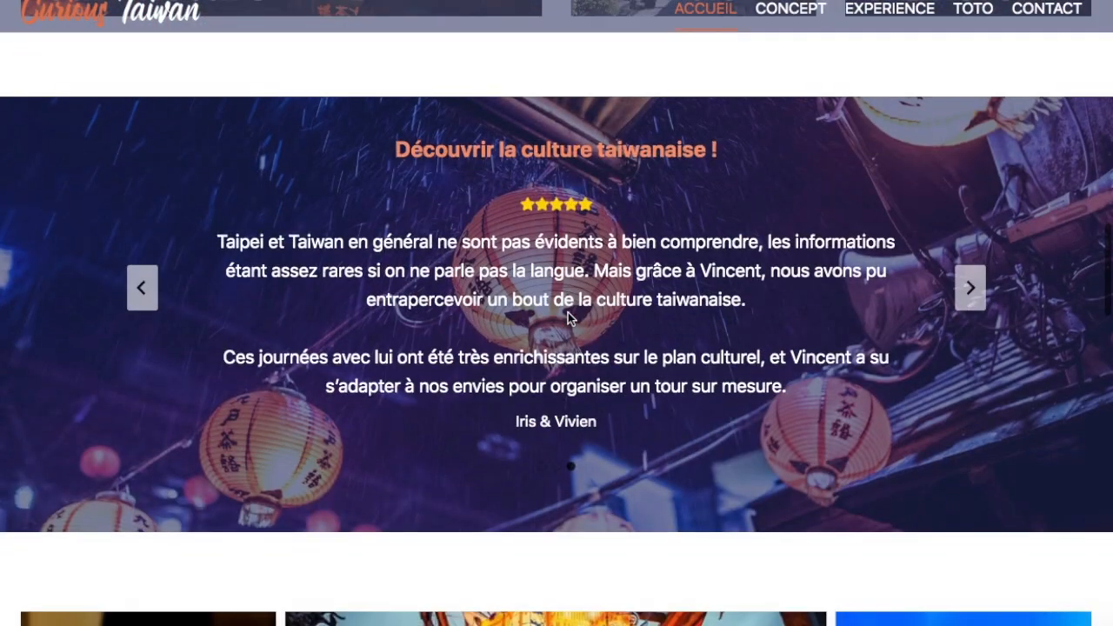
scroll(568, 319, up, 3)
scroll(568, 319, up, 10)
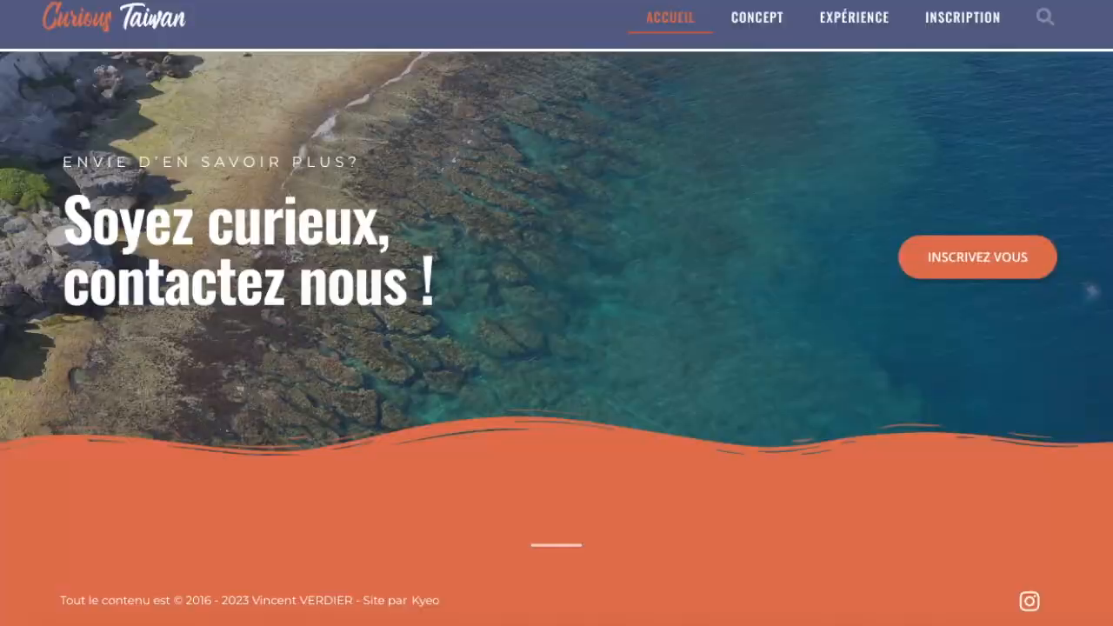
- Switch to the original Curious Taiwan page and re-examine its hero, wave divider and "Aiguisez votre curiosité" section
scroll(670, 228, up, 15)
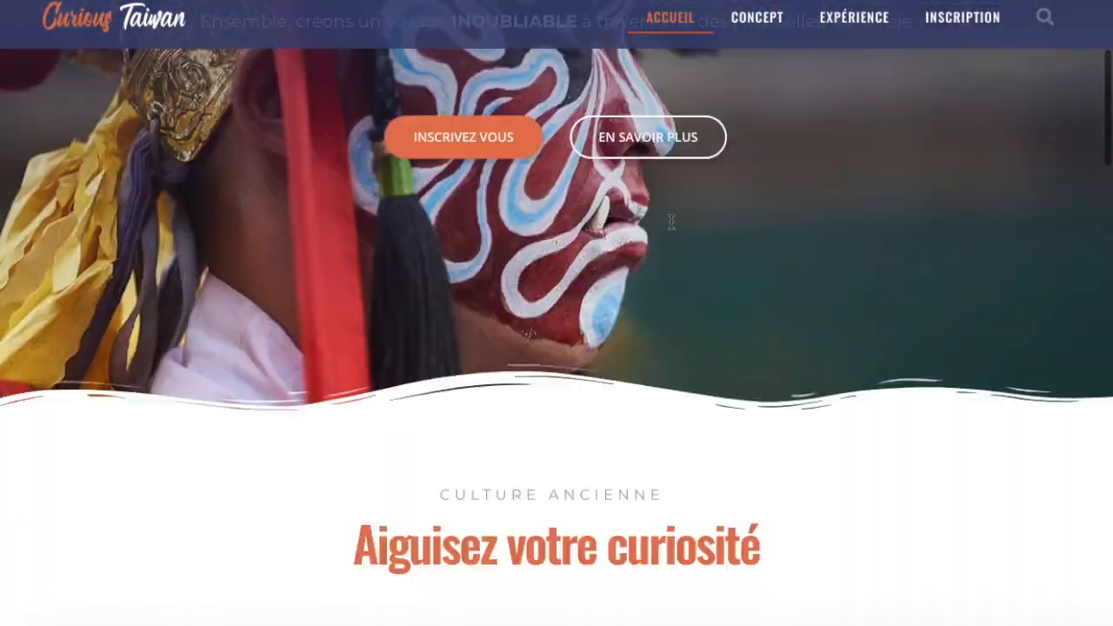
scroll(670, 224, down, 6)
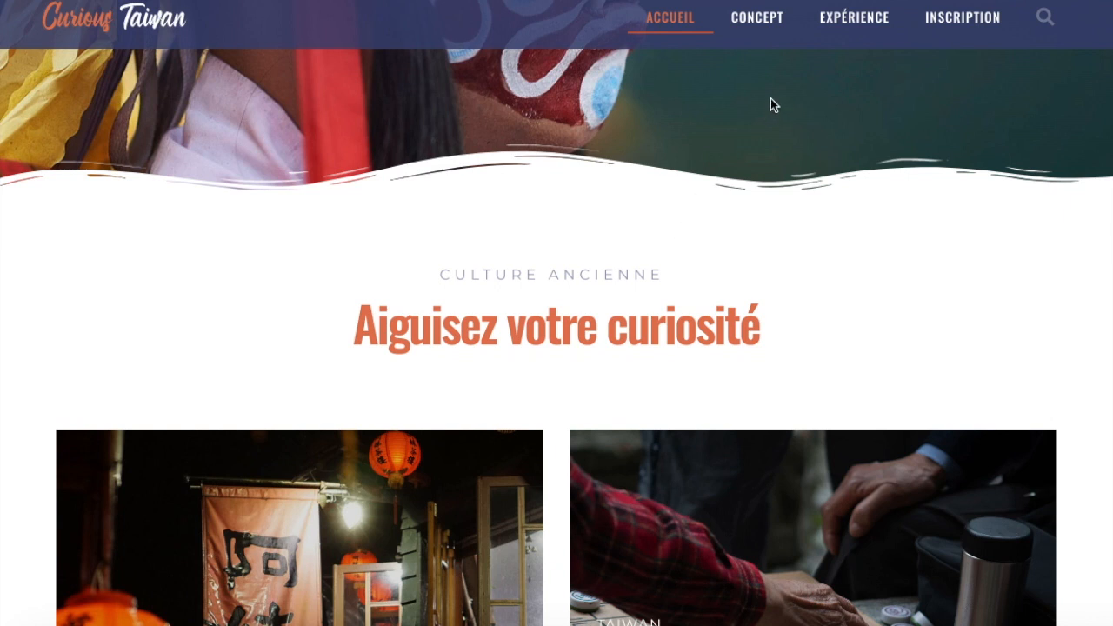
scroll(742, 171, up, 6)
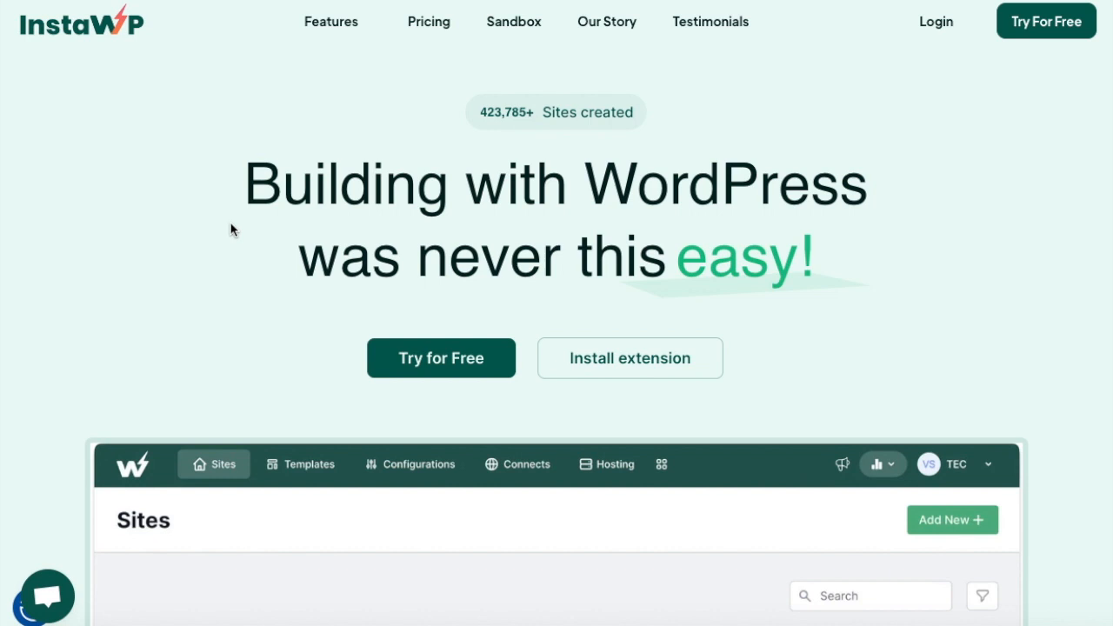
- Switch to the InstaWP home page and review its hero, client logos, feature list and testimonial
scroll(231, 229, down, 6)
scroll(231, 228, up, 7)
scroll(232, 229, down, 15)
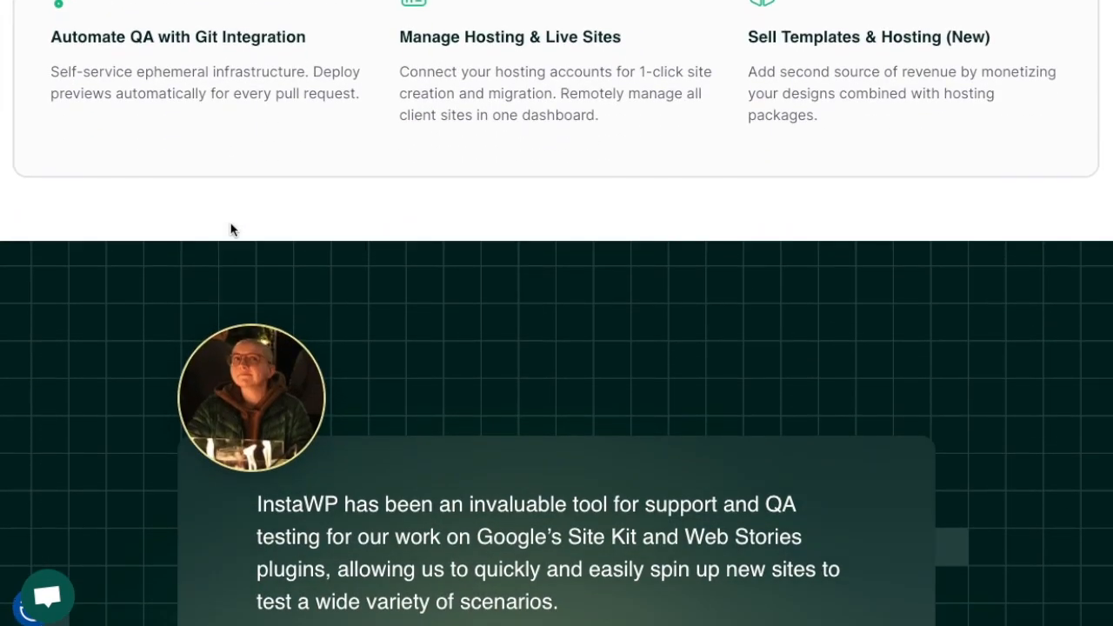
scroll(231, 229, up, 15)
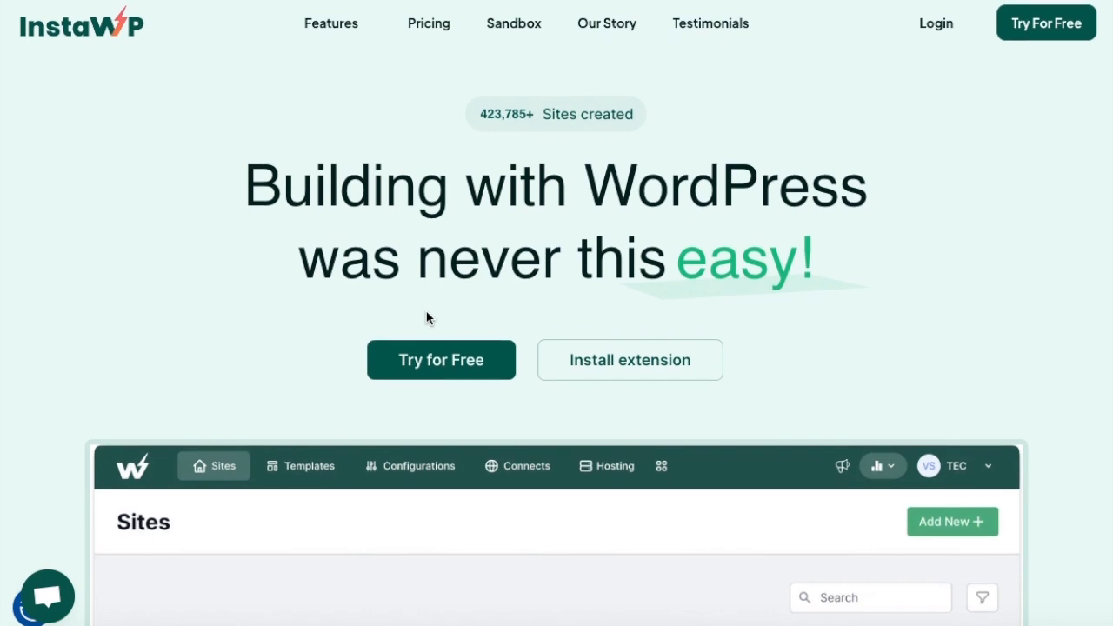
scroll(779, 284, down, 10)
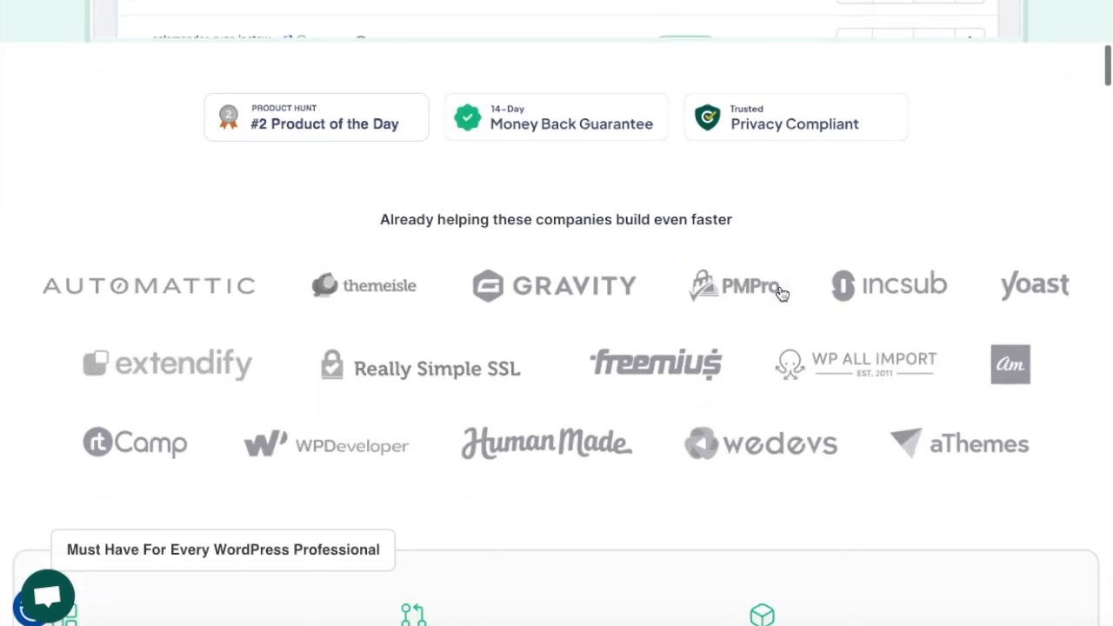
scroll(779, 285, up, 10)
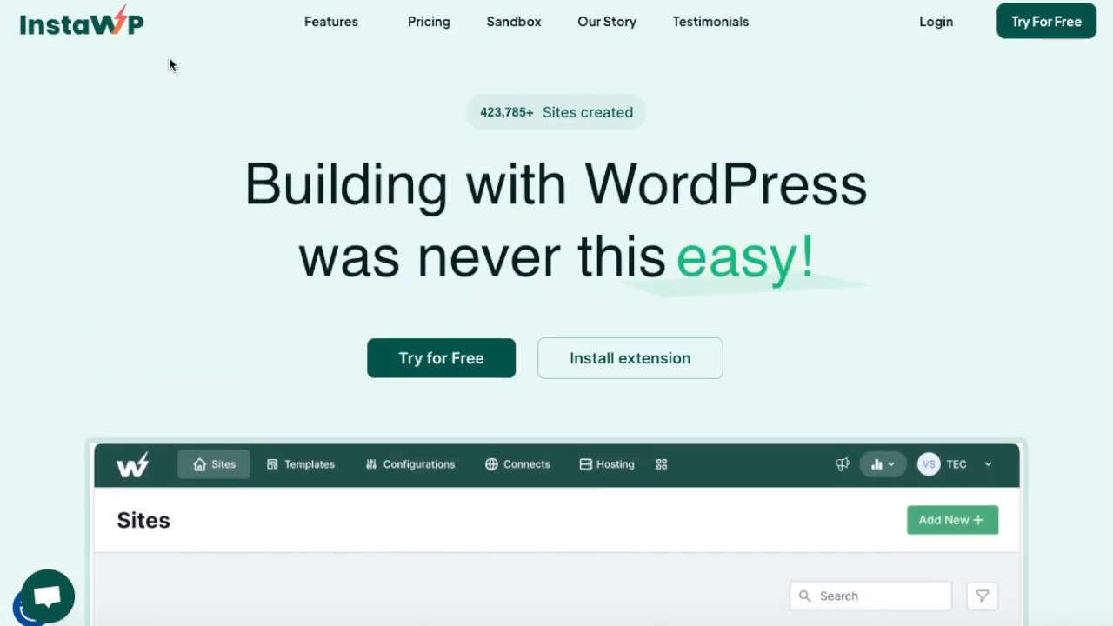
- Open InstaWP's free trial site setup form, dismiss the translation popup, and review the configuration options and account benefits
click(449, 371)
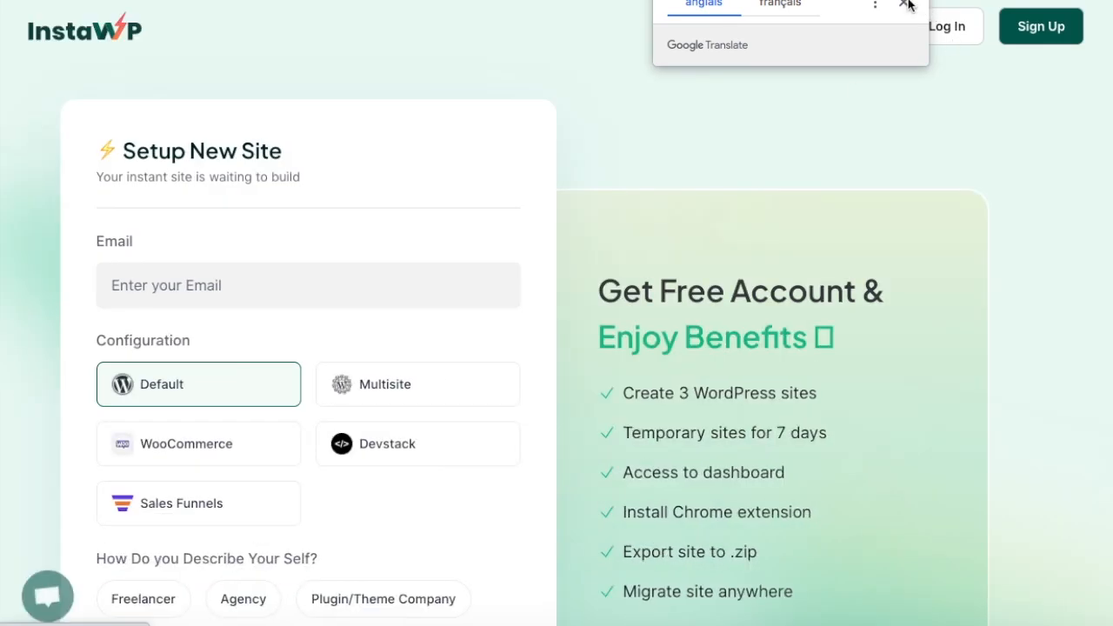
click(906, 5)
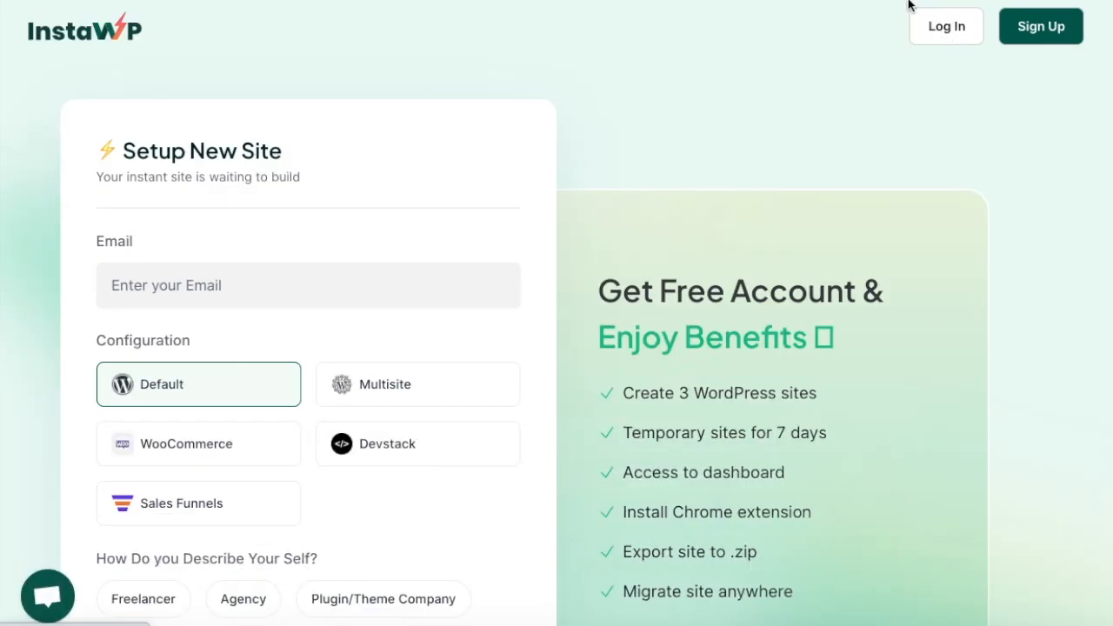
scroll(682, 108, down, 3)
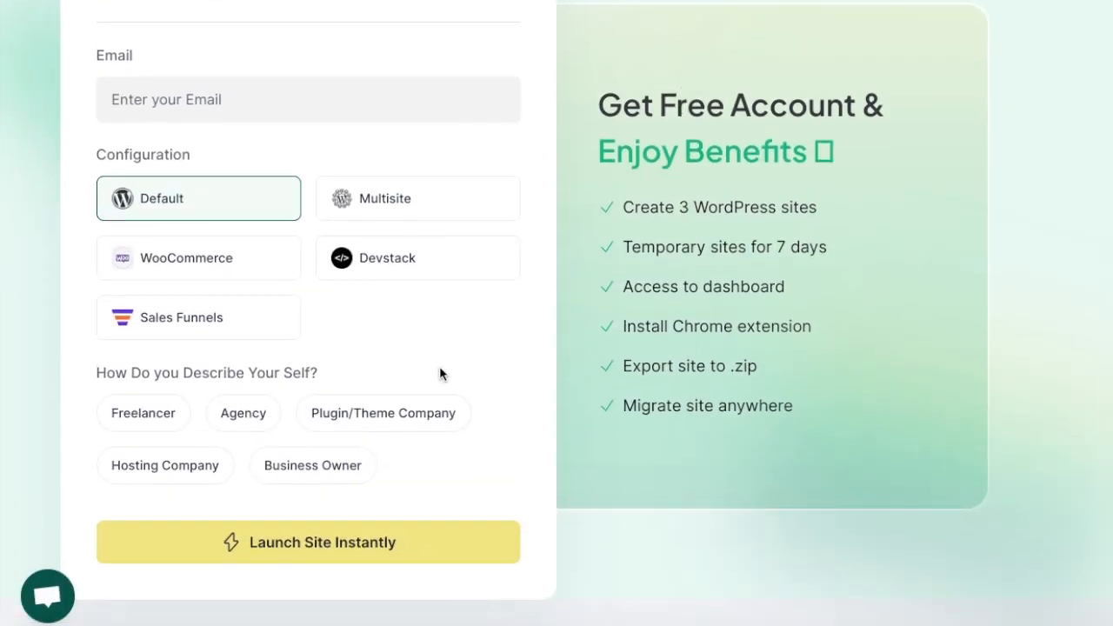
scroll(430, 404, up, 3)
scroll(432, 405, down, 3)
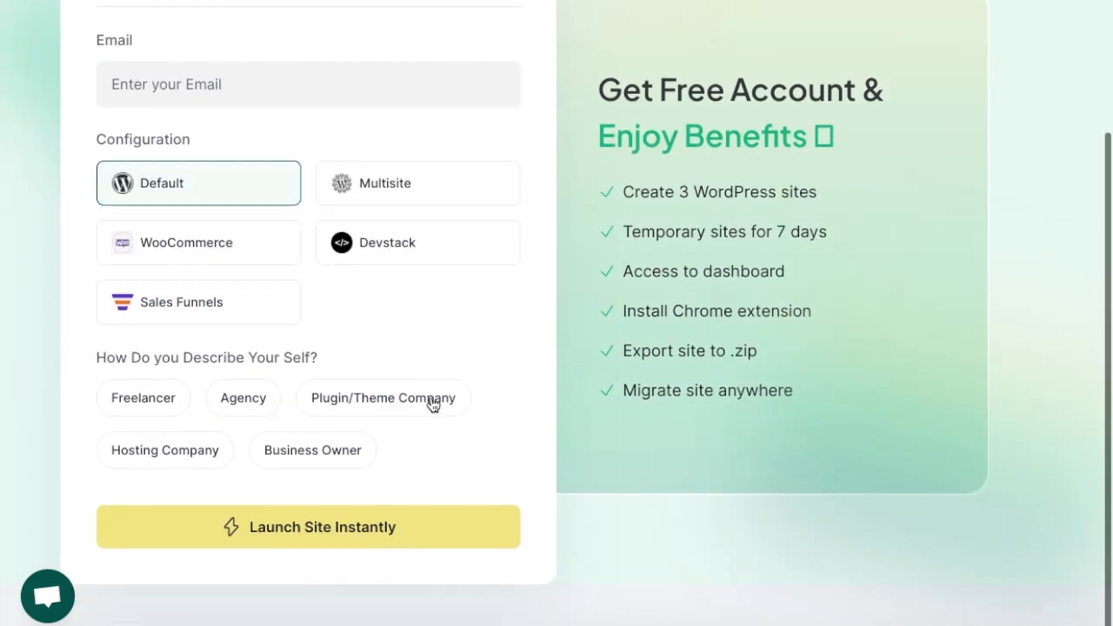
- Try to launch an InstaWP site with the Default configuration and no email entered
click(296, 553)
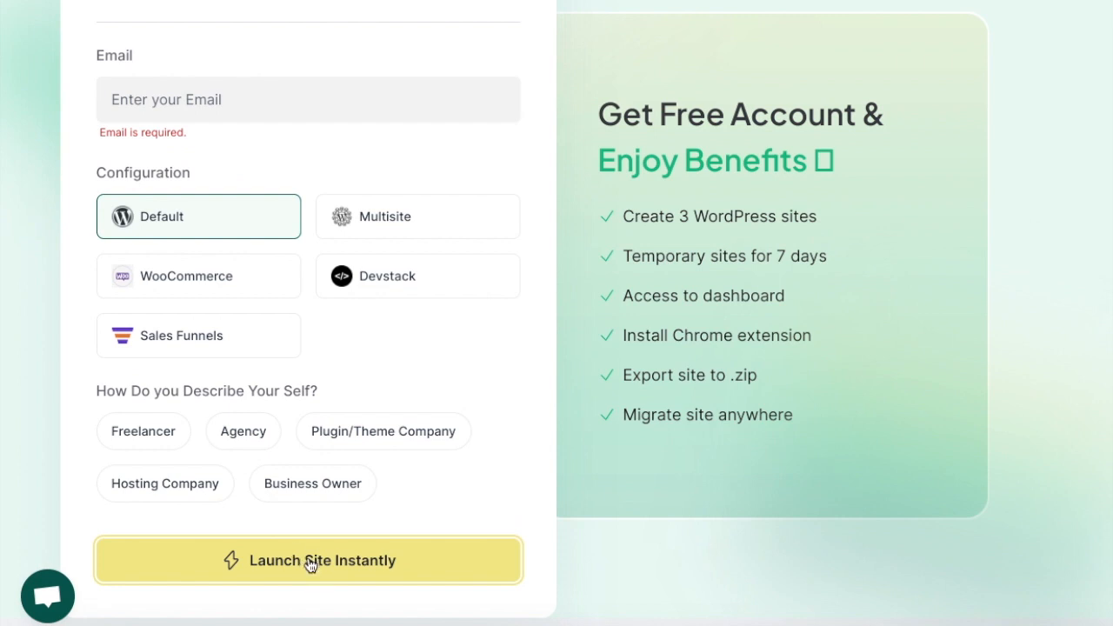
scroll(281, 564, down, 1)
scroll(281, 564, up, 3)
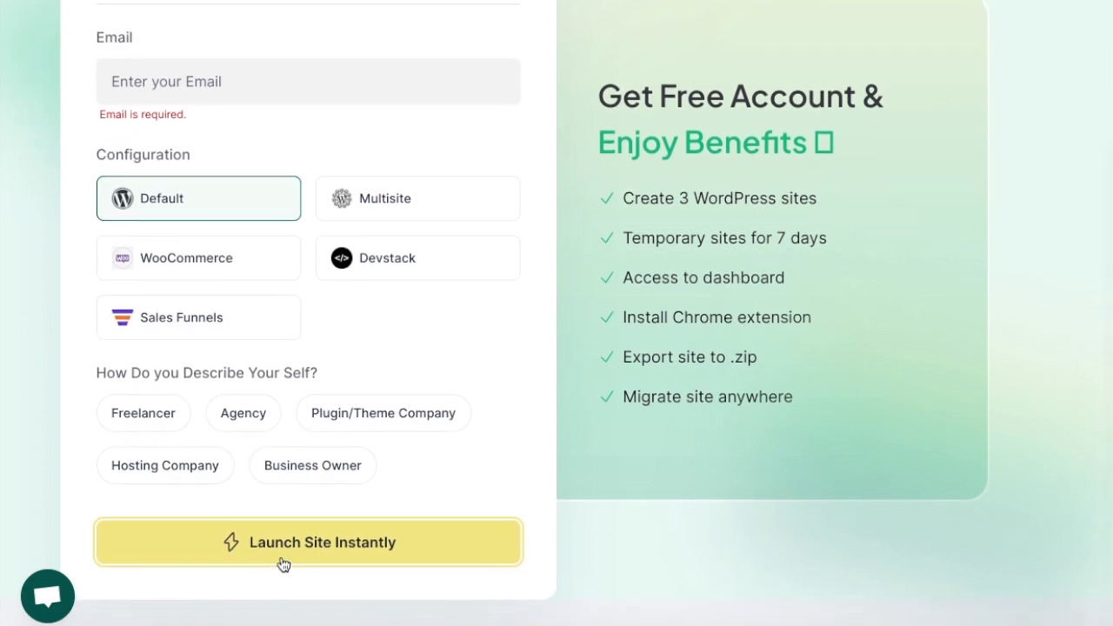
scroll(281, 564, down, 3)
scroll(210, 551, up, 3)
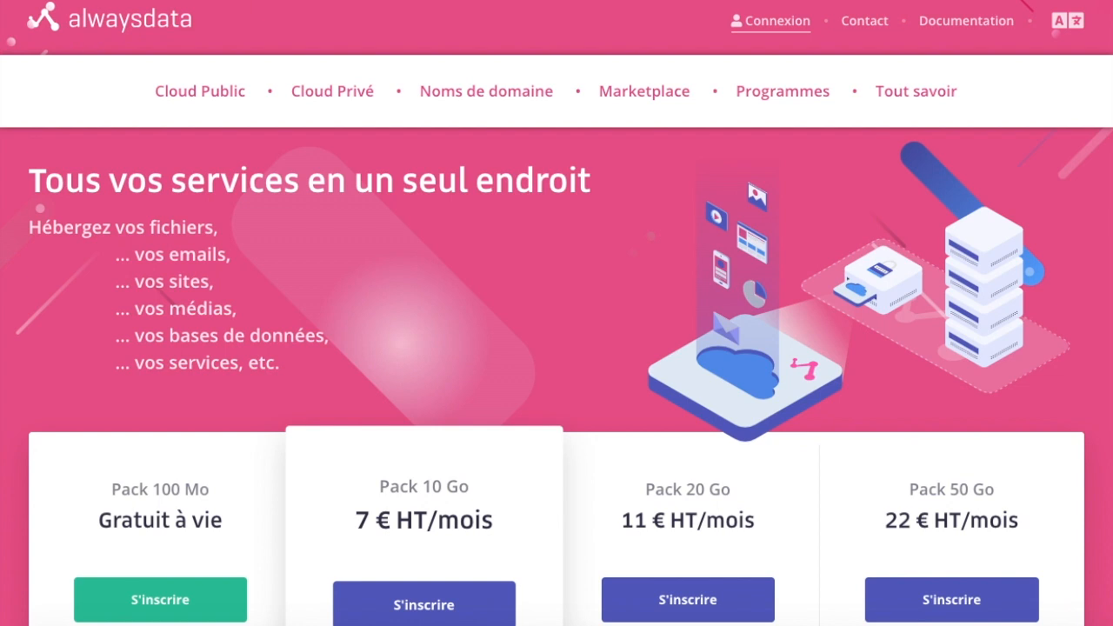
- Switch to the alwaysdata home page and examine the hosting packs, including the free 100 Mo pack
scroll(330, 210, down, 5)
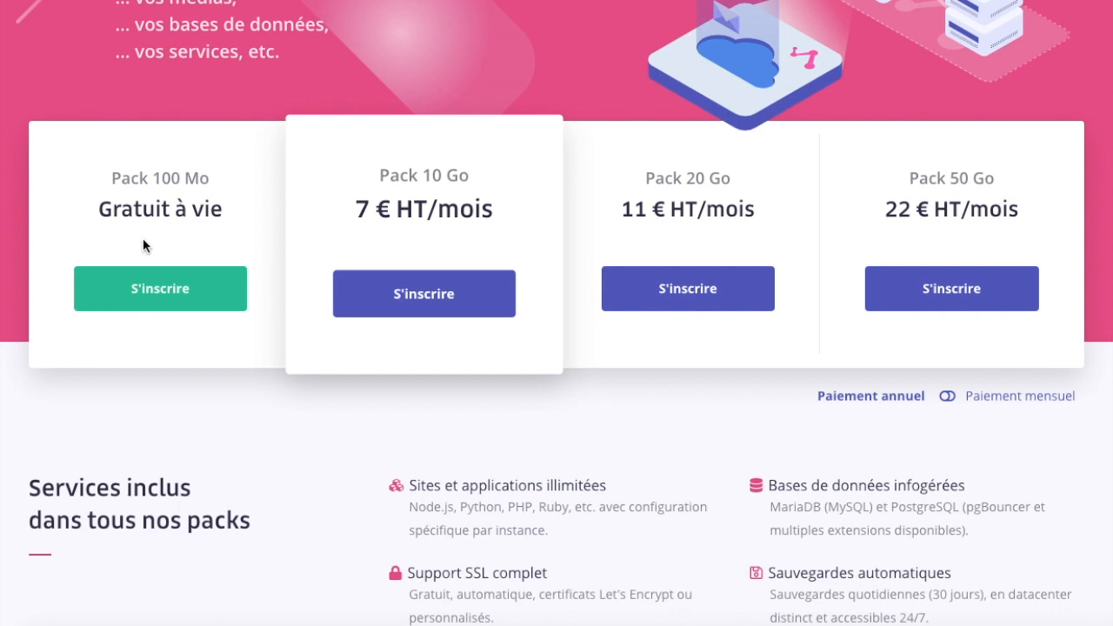
scroll(142, 238, up, 1)
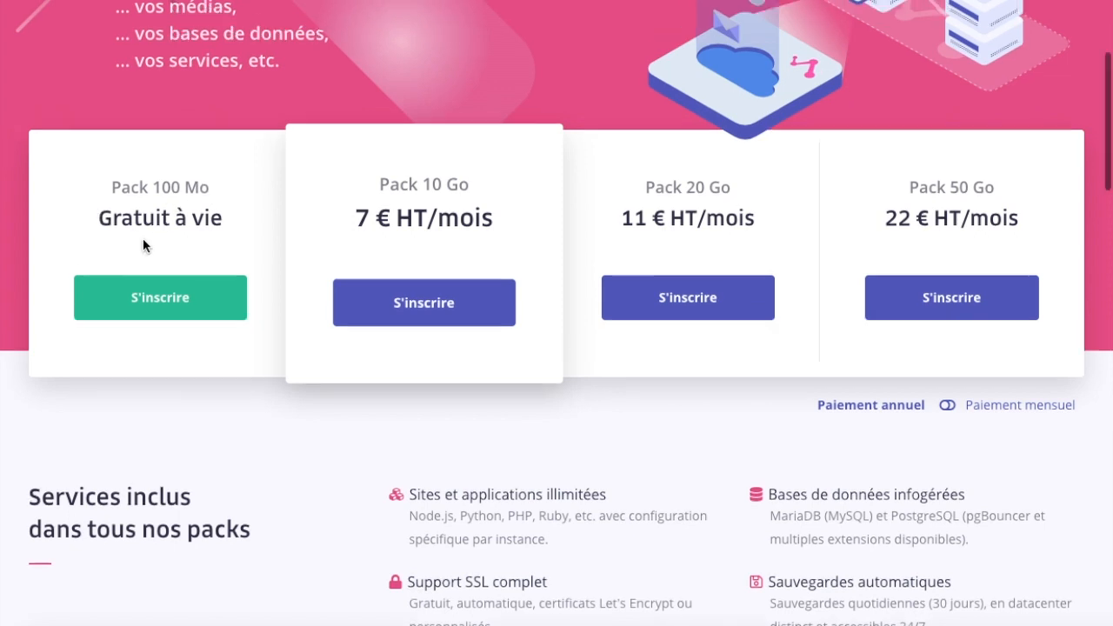
scroll(206, 222, up, 2)
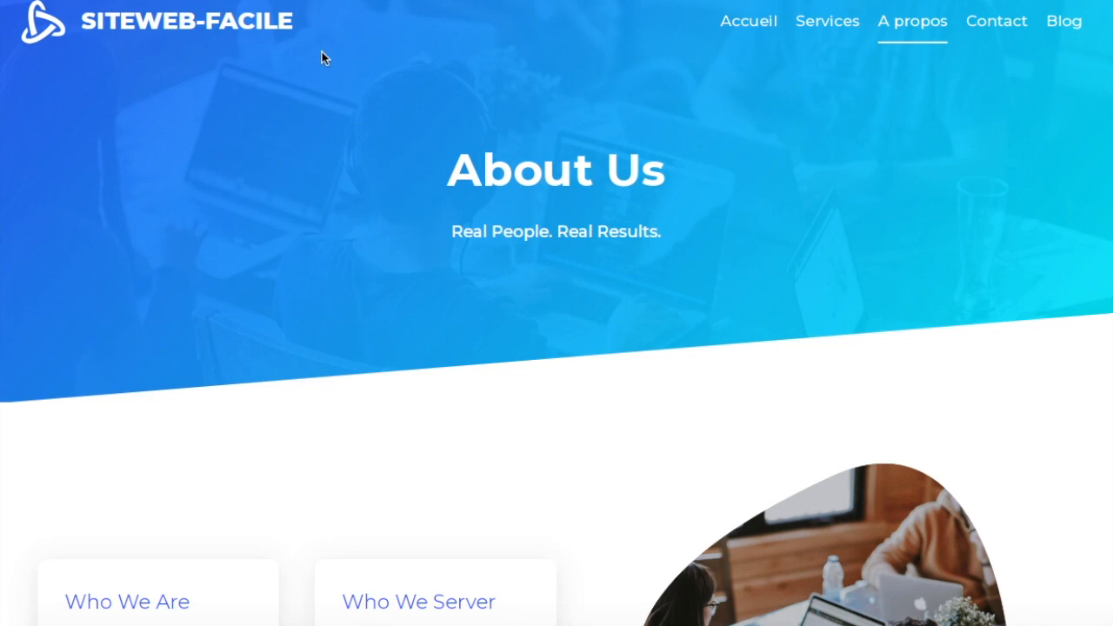
- Switch to the SITEWEB-FACILE site and review its "About Us" page from top to bottom and back
scroll(332, 224, down, 10)
scroll(328, 222, down, 10)
scroll(327, 223, up, 6)
scroll(328, 223, up, 10)
- Open the SITEWEB-FACILE Services page and review its services, FAQ, client logos and contact banner
click(809, 19)
scroll(811, 226, down, 8)
scroll(811, 226, down, 10)
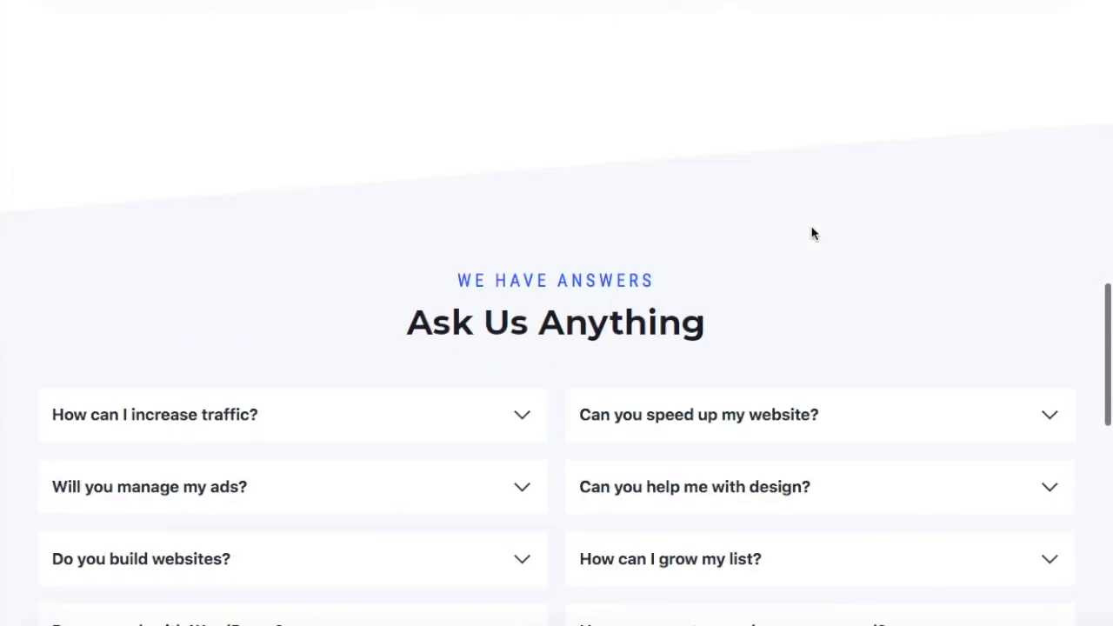
scroll(809, 231, up, 17)
scroll(812, 232, up, 5)
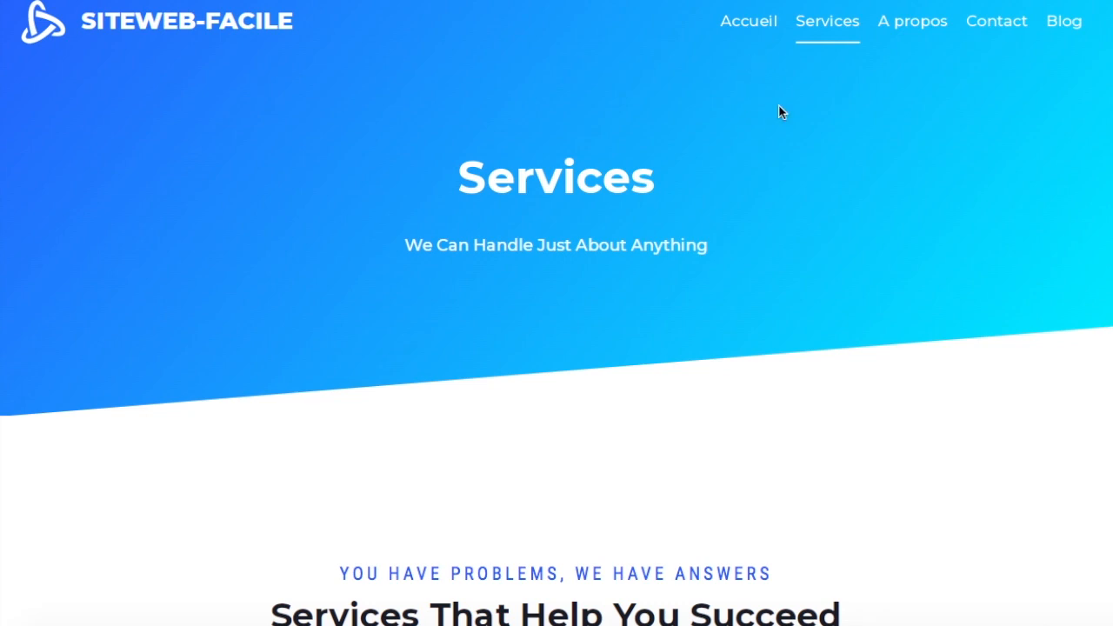
scroll(779, 105, down, 6)
scroll(779, 106, down, 15)
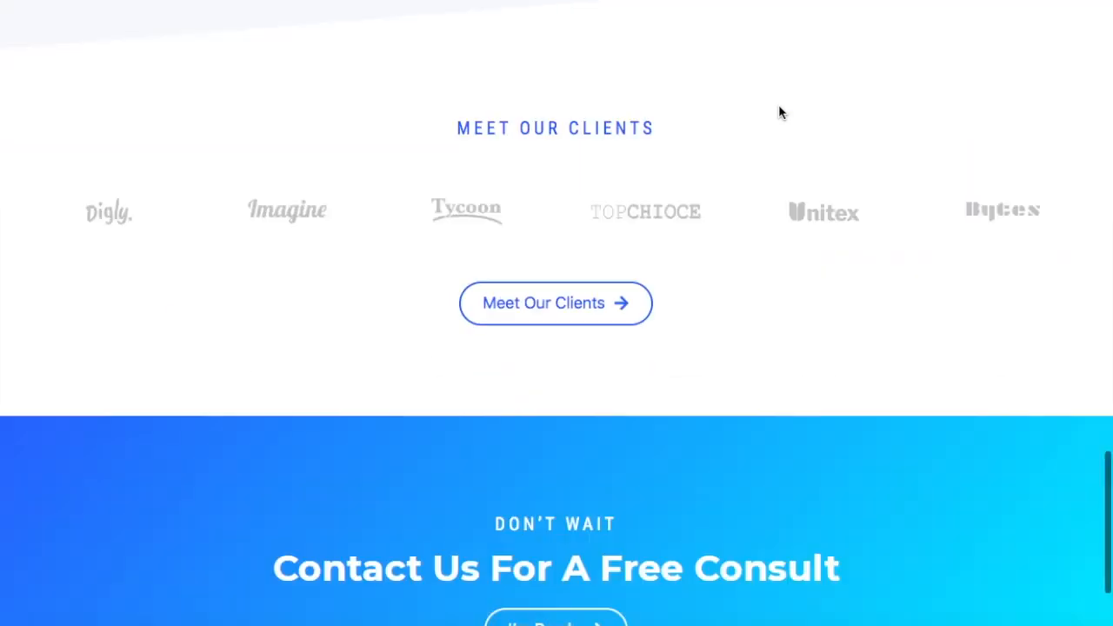
scroll(779, 109, up, 20)
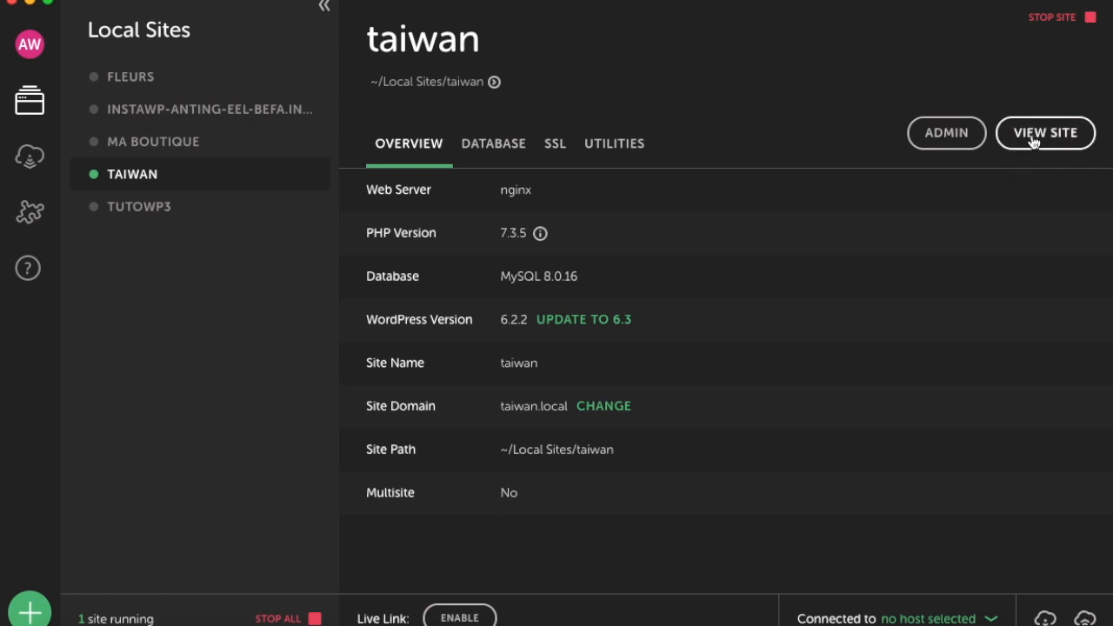
- Switch to Local, open the taiwan site's WordPress admin, and look over the dashboard
click(956, 137)
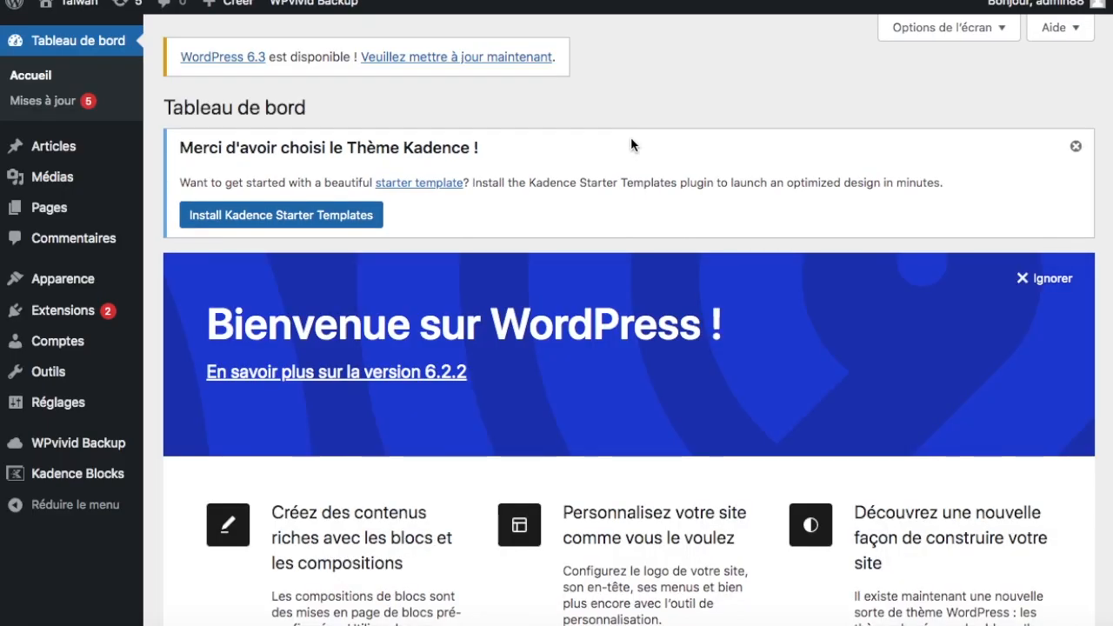
scroll(541, 346, down, 4)
scroll(541, 346, down, 4)
scroll(540, 346, up, 8)
mouse_move(52, 342)
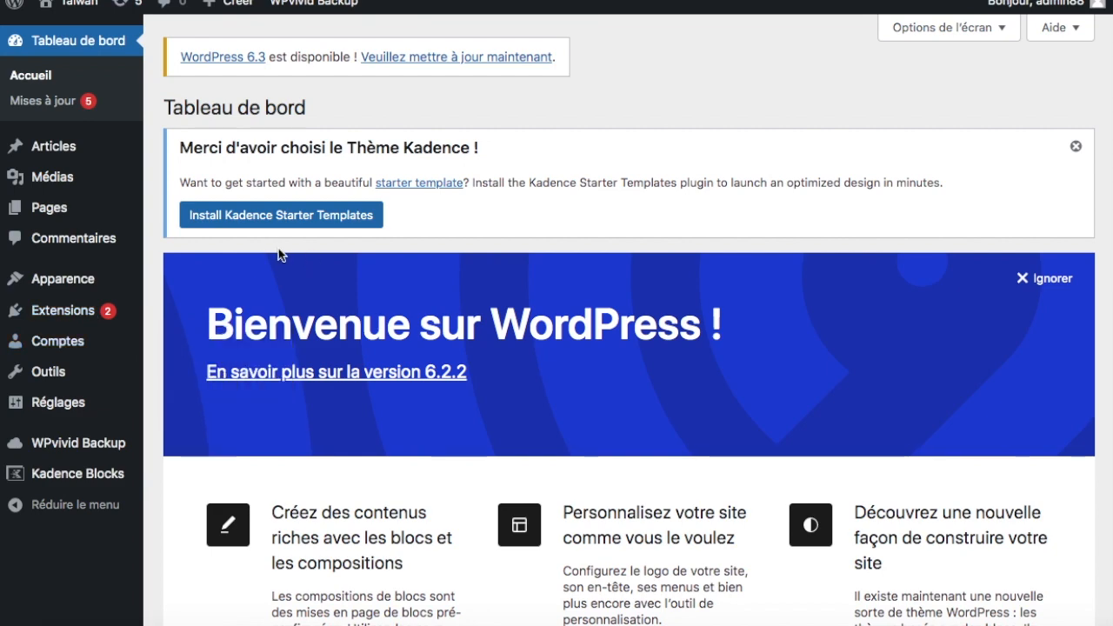
scroll(278, 252, down, 7)
scroll(279, 252, up, 7)
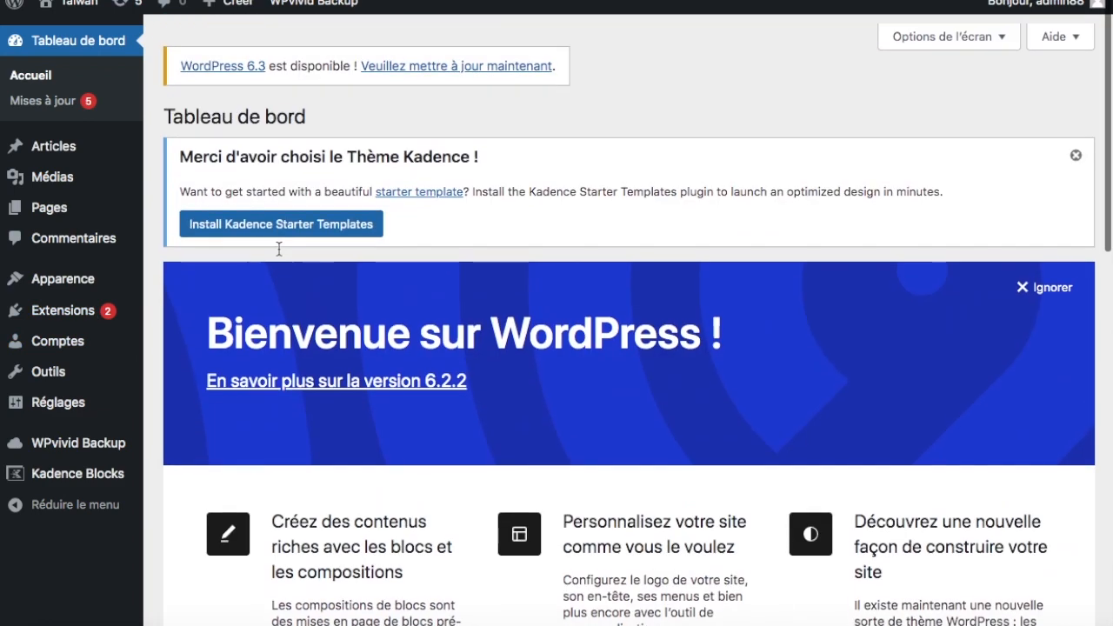
- Open the list of installed WordPress extensions and review the Kadence Blocks and WPvivid Backup Plugin entries
mouse_move(60, 315)
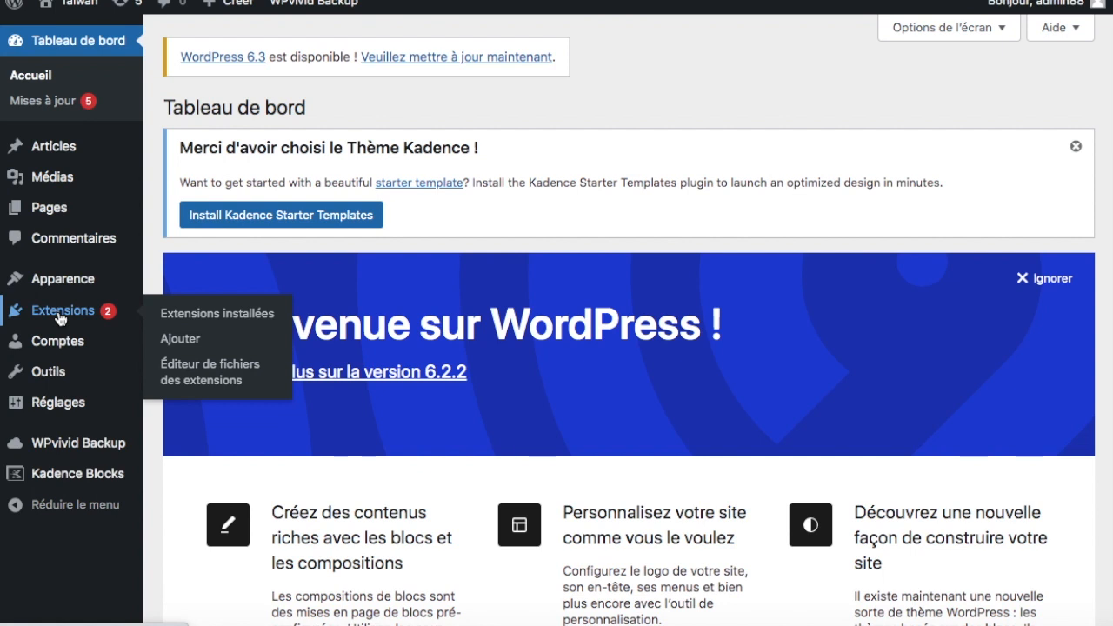
click(60, 318)
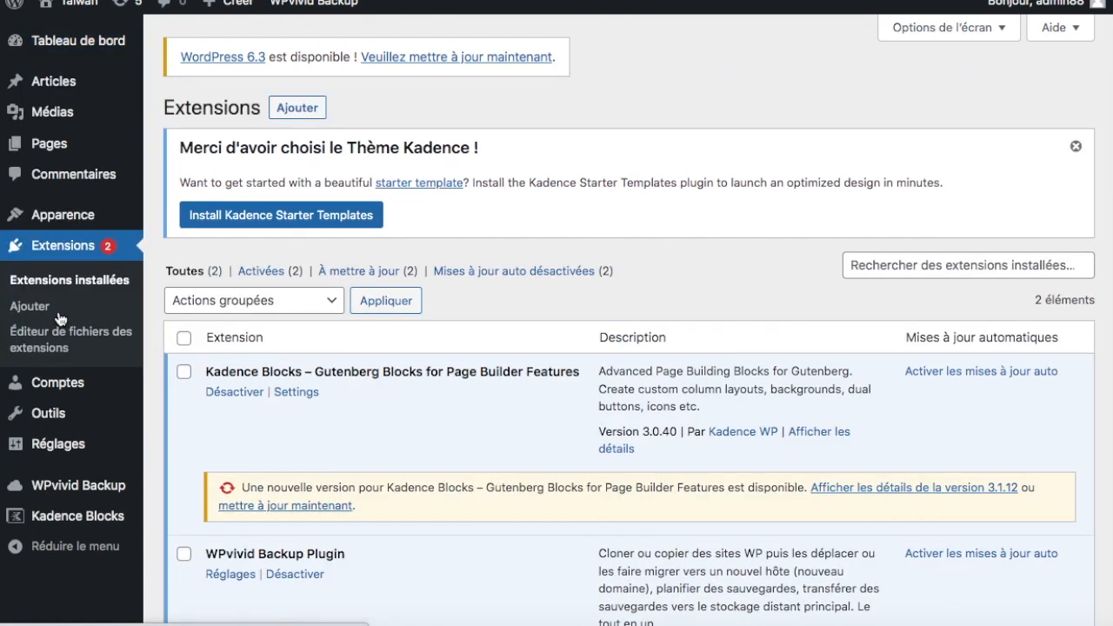
scroll(415, 445, down, 3)
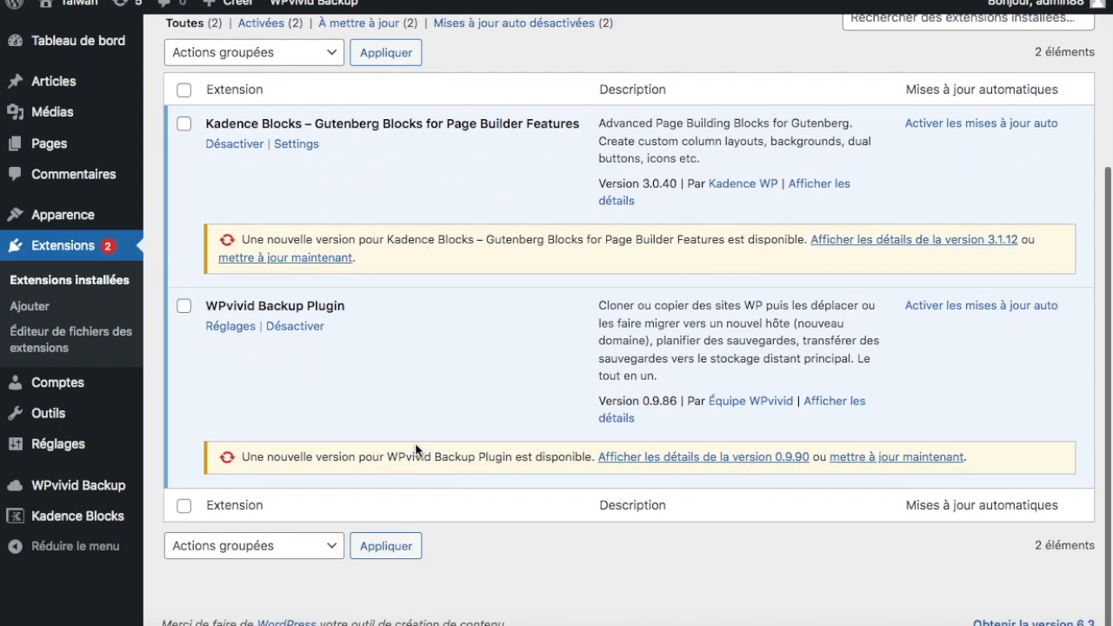
- Update the Kadence Blocks and WPvivid Backup Plugin extensions together with the bulk update action, and check the list
scroll(450, 350, up, 1)
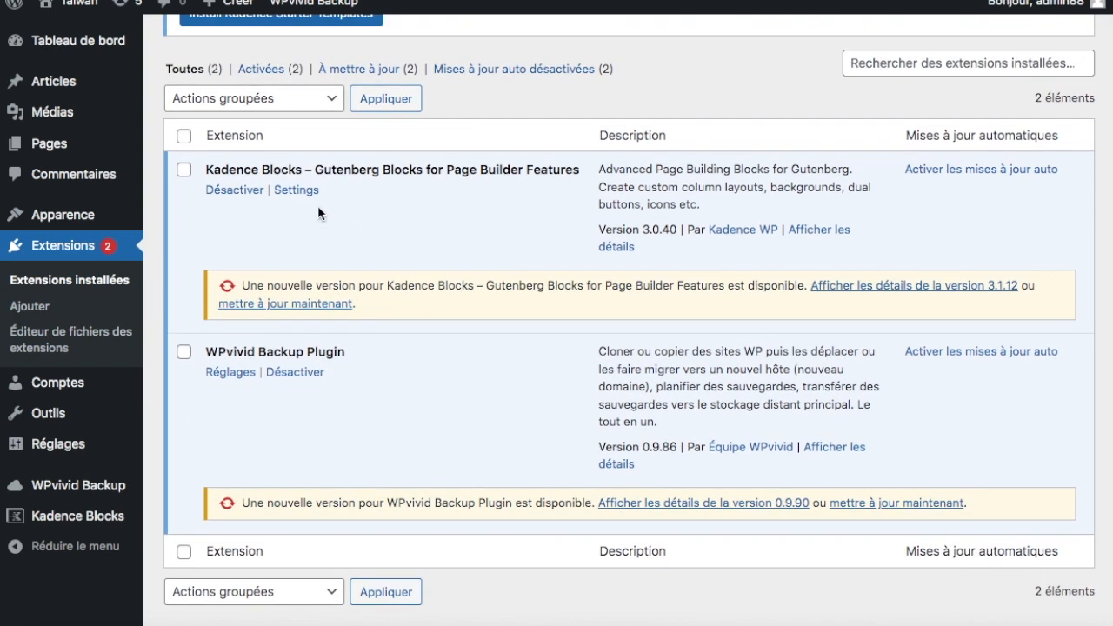
click(183, 171)
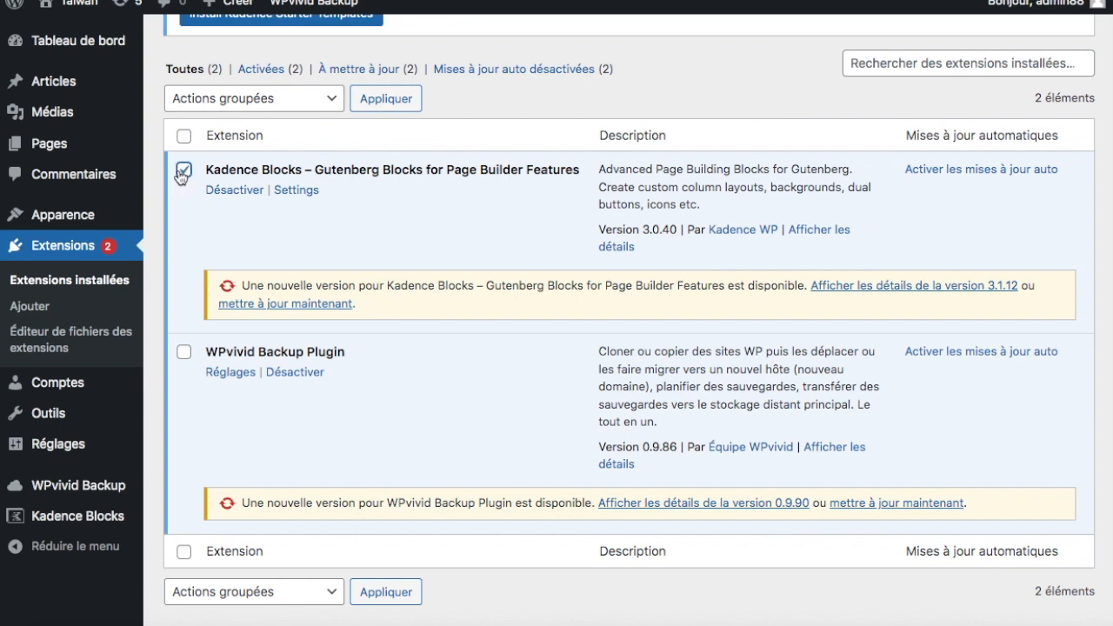
click(184, 353)
scroll(434, 401, down, 1)
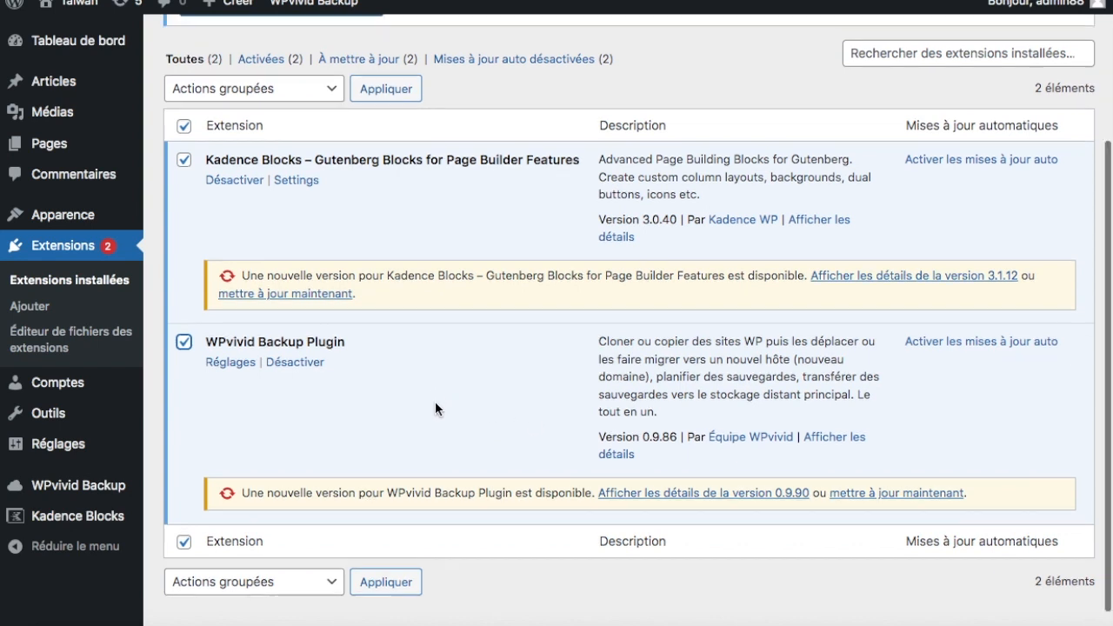
click(328, 544)
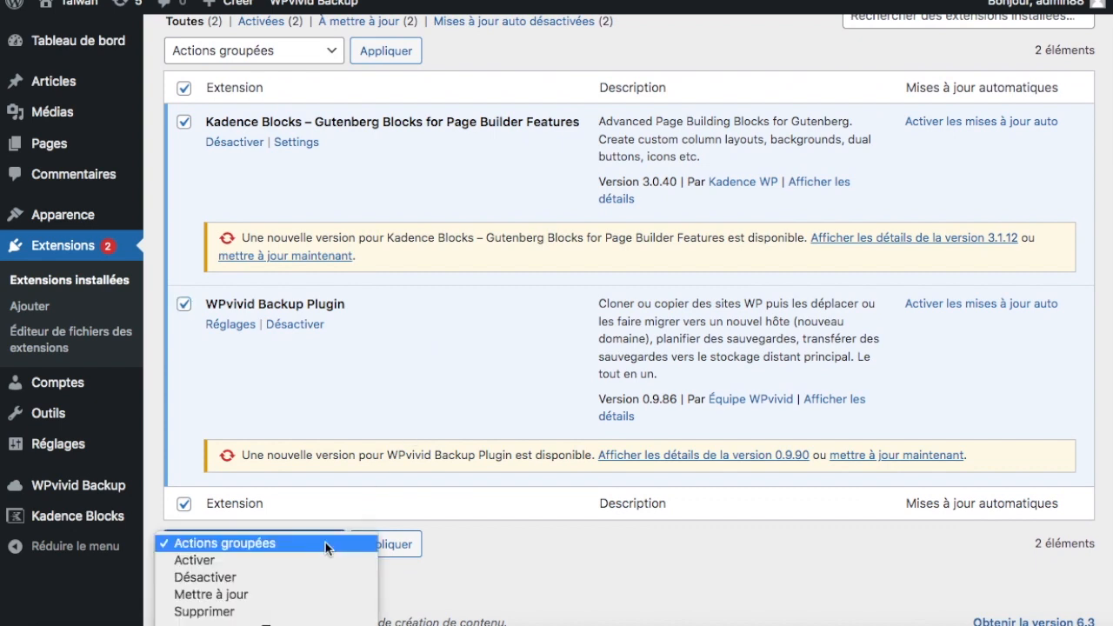
click(281, 595)
click(386, 548)
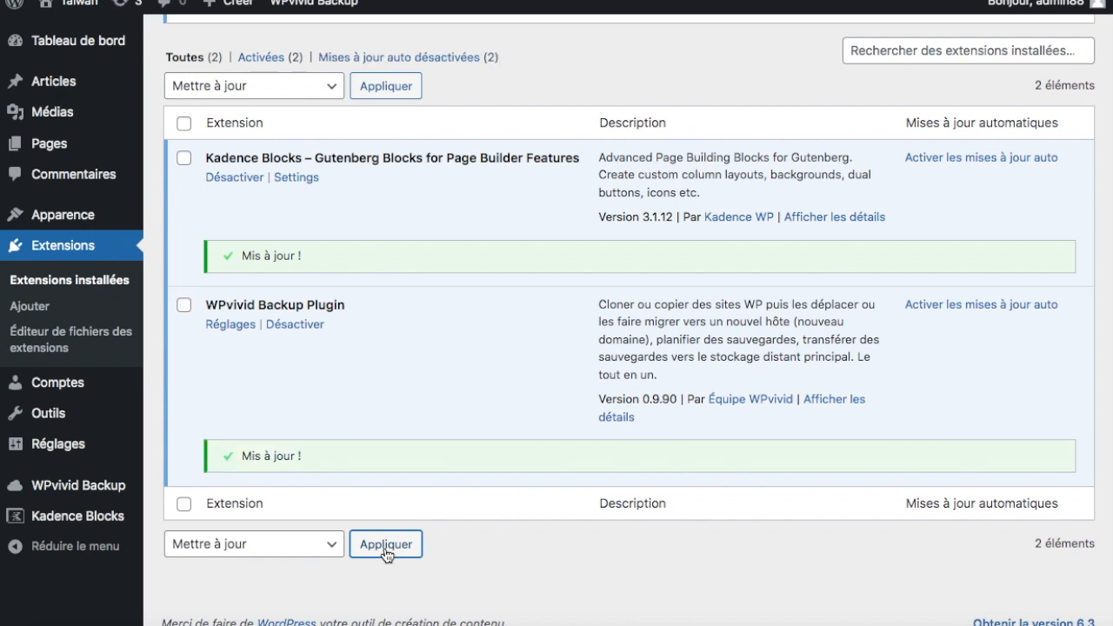
scroll(366, 338, up, 3)
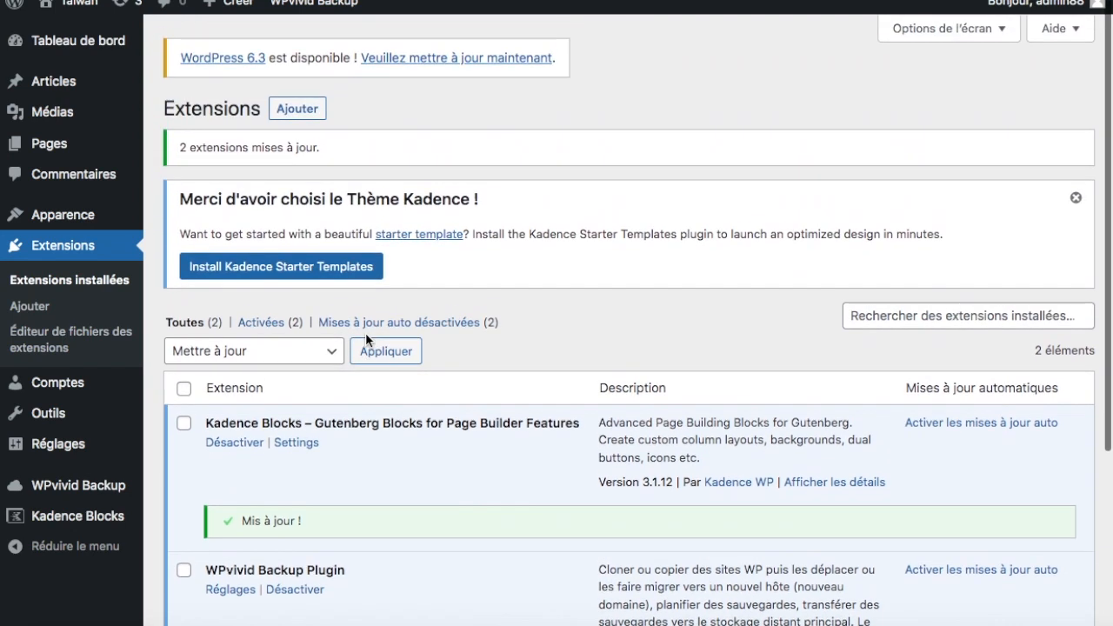
scroll(366, 338, down, 3)
scroll(365, 340, up, 1)
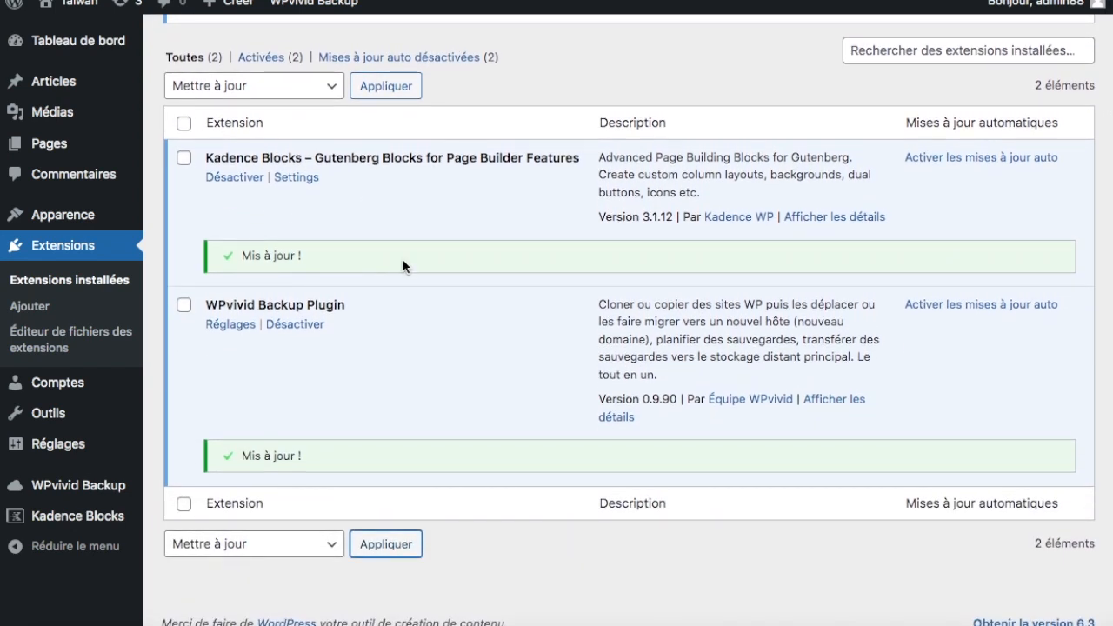
scroll(403, 266, up, 3)
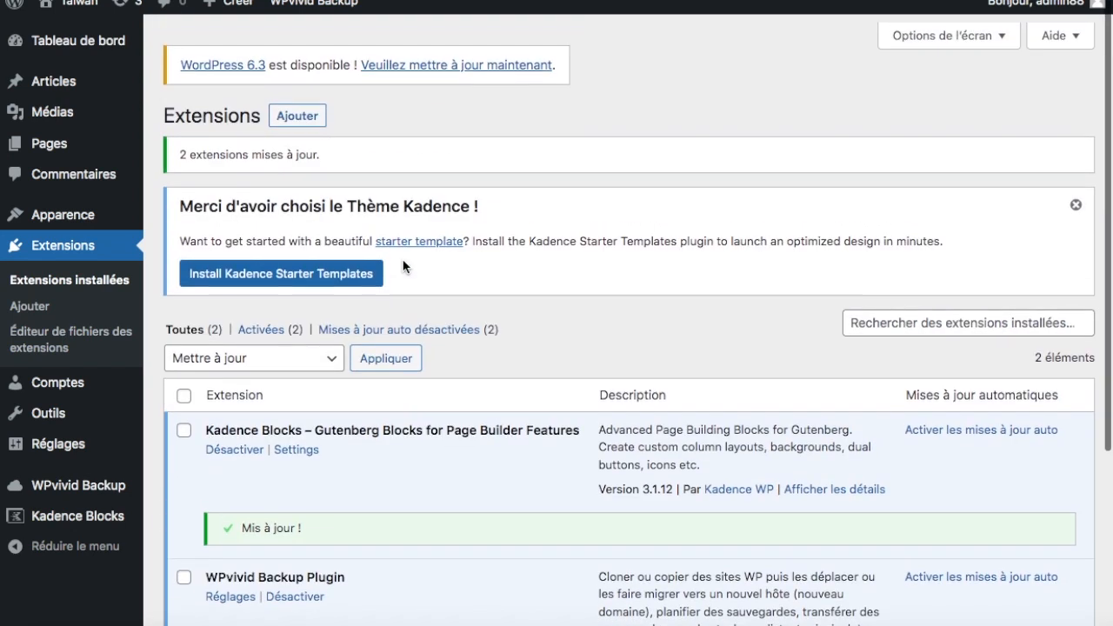
- Review the list of all WordPress pages and open the Accueil page of the Curious Taiwan site
mouse_move(54, 144)
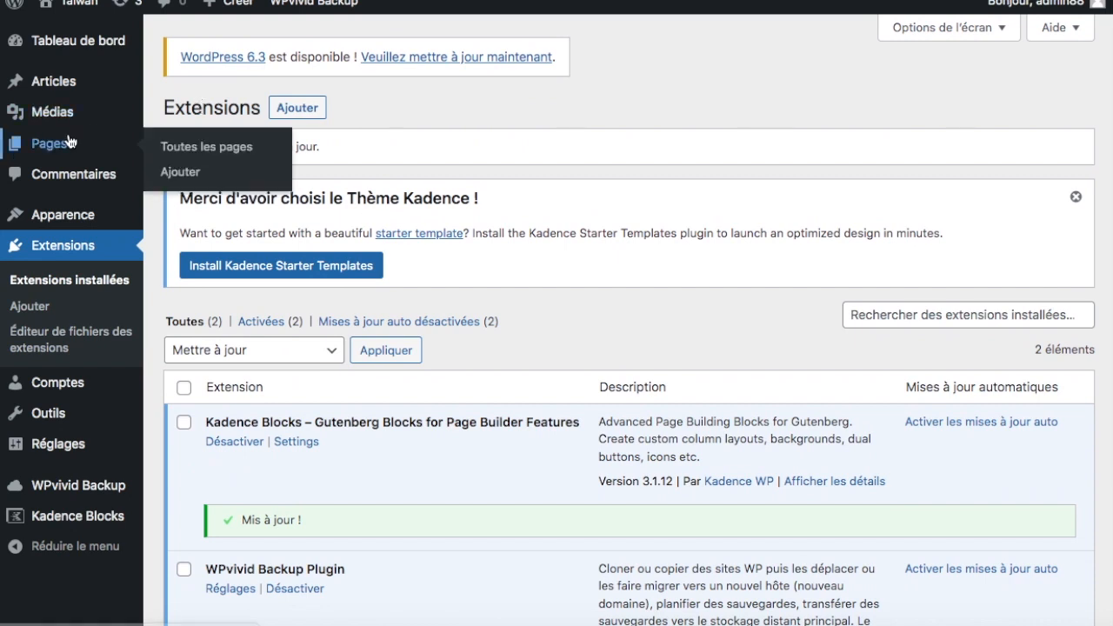
click(53, 150)
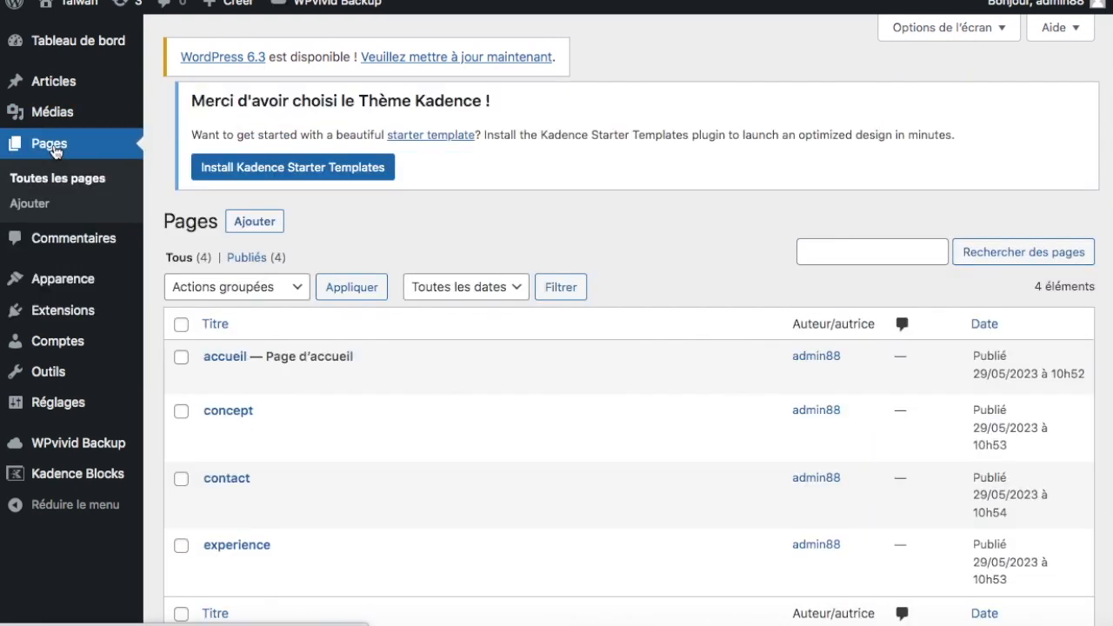
scroll(316, 462, down, 3)
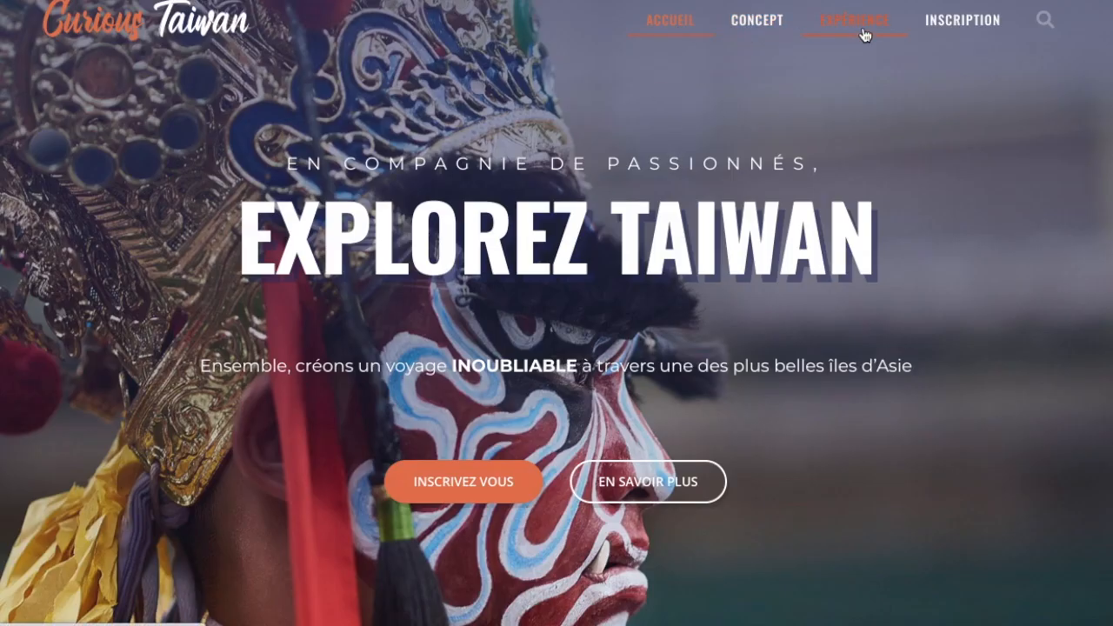
click(658, 23)
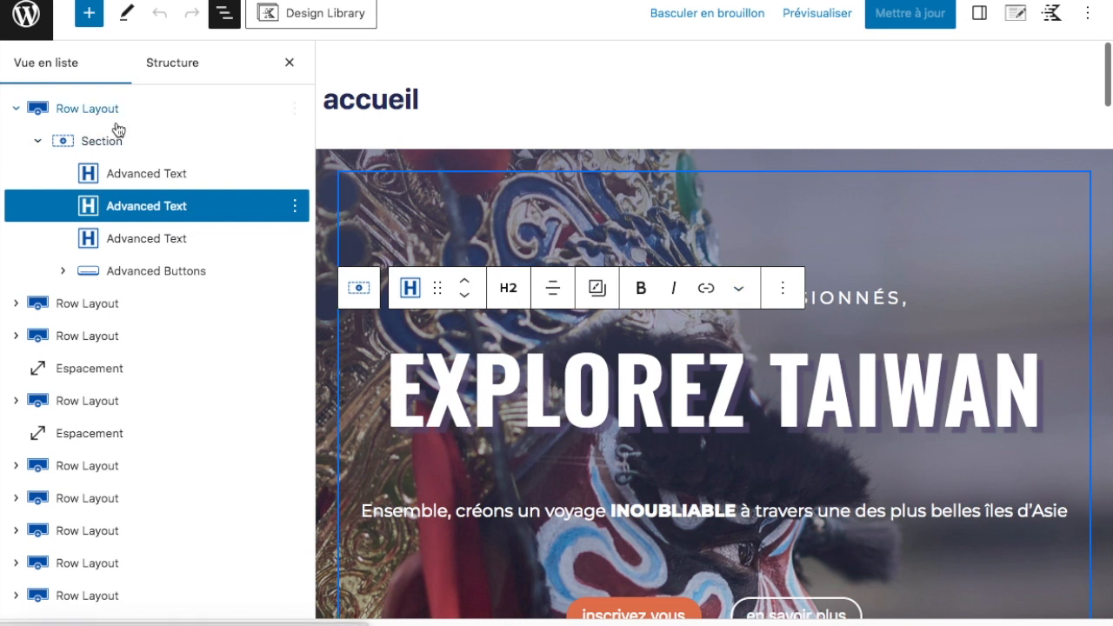
- In the accueil page editor, select the first Row Layout block and examine the hero area it covers
click(78, 110)
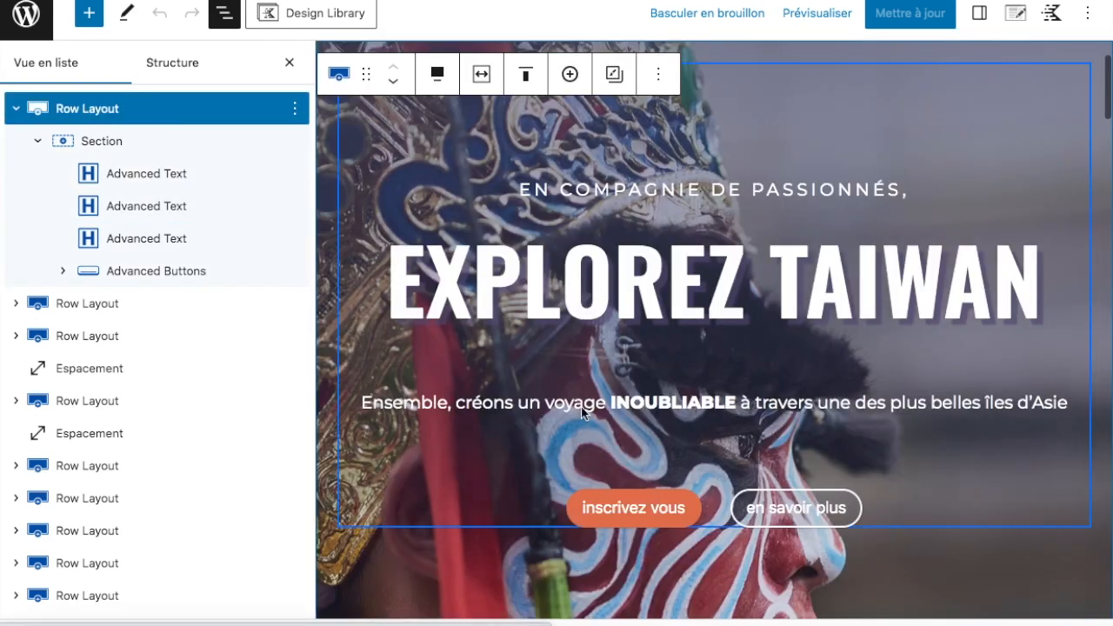
scroll(582, 413, down, 9)
scroll(582, 413, up, 10)
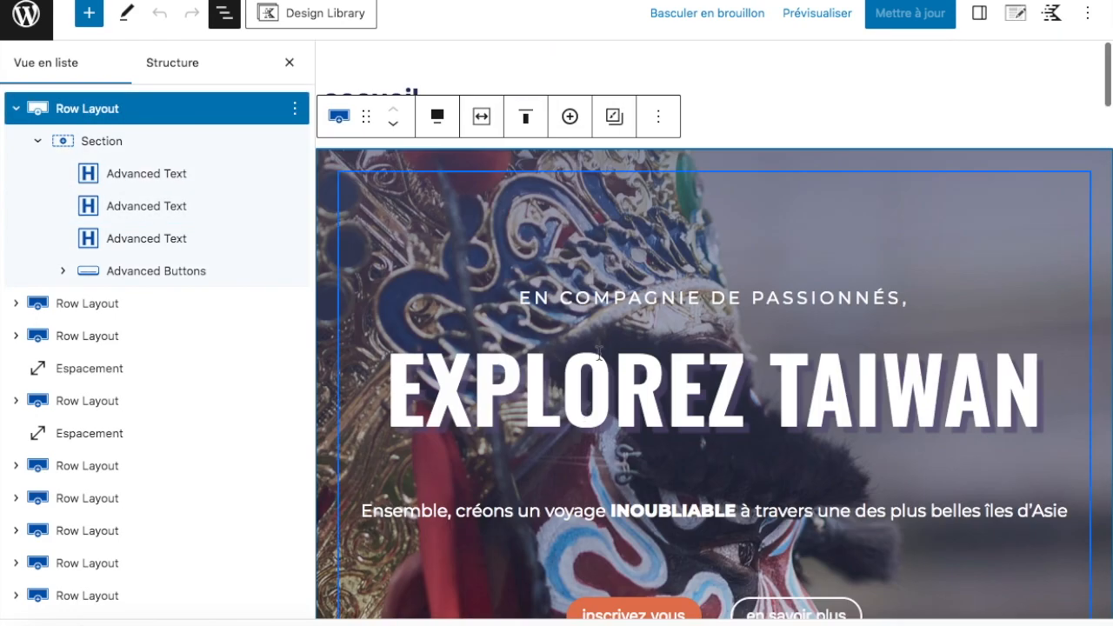
scroll(599, 355, down, 3)
scroll(644, 487, up, 1)
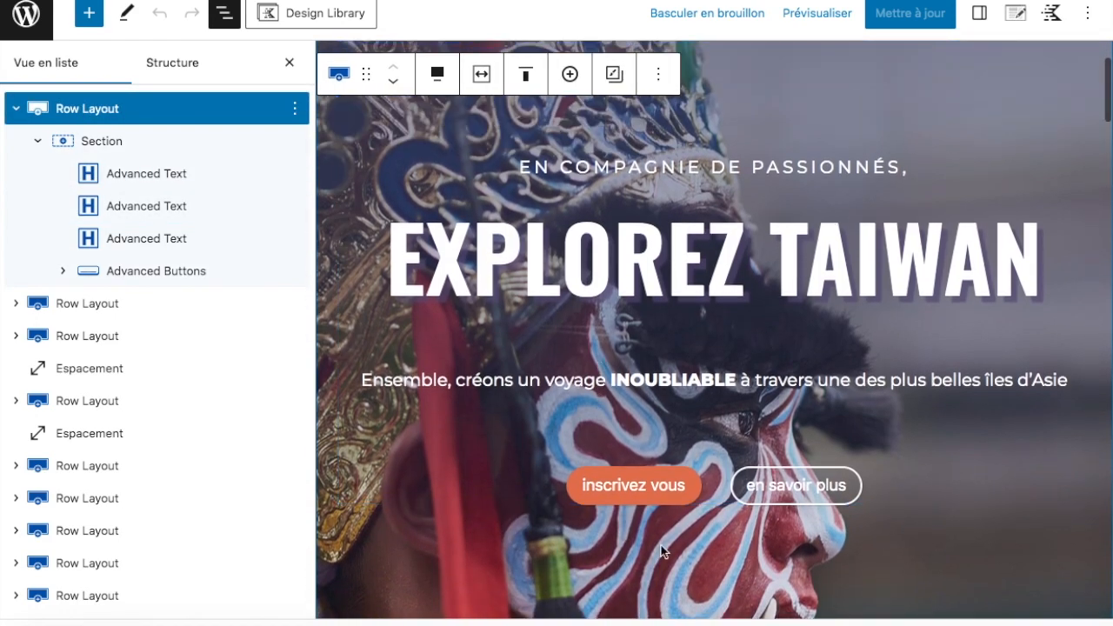
scroll(561, 296, up, 3)
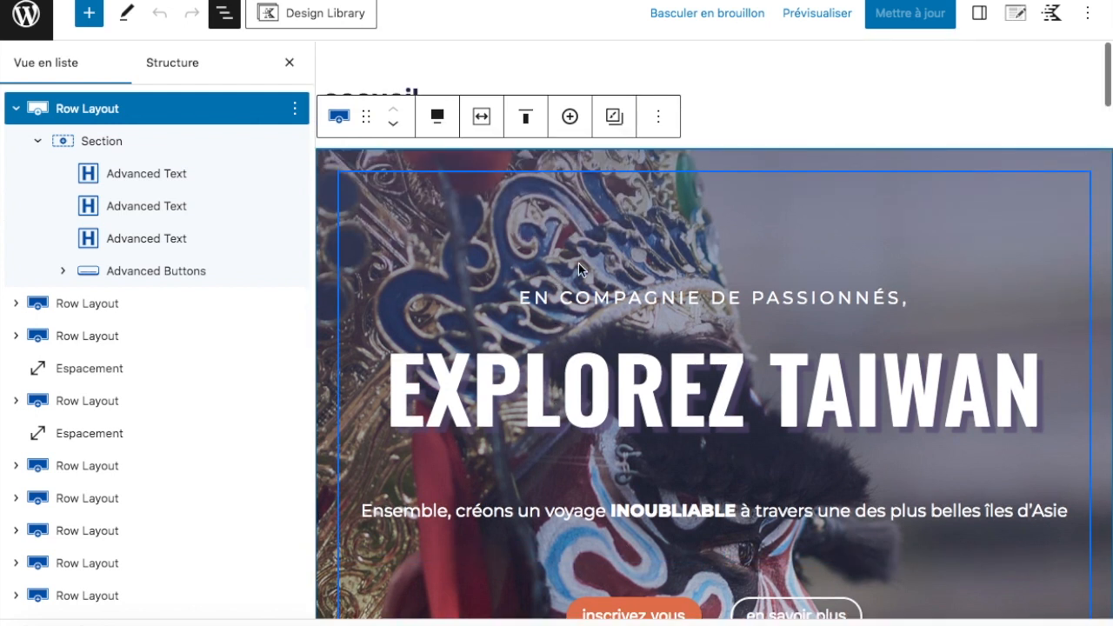
scroll(735, 422, down, 3)
scroll(736, 423, up, 3)
scroll(606, 281, down, 3)
scroll(606, 281, up, 3)
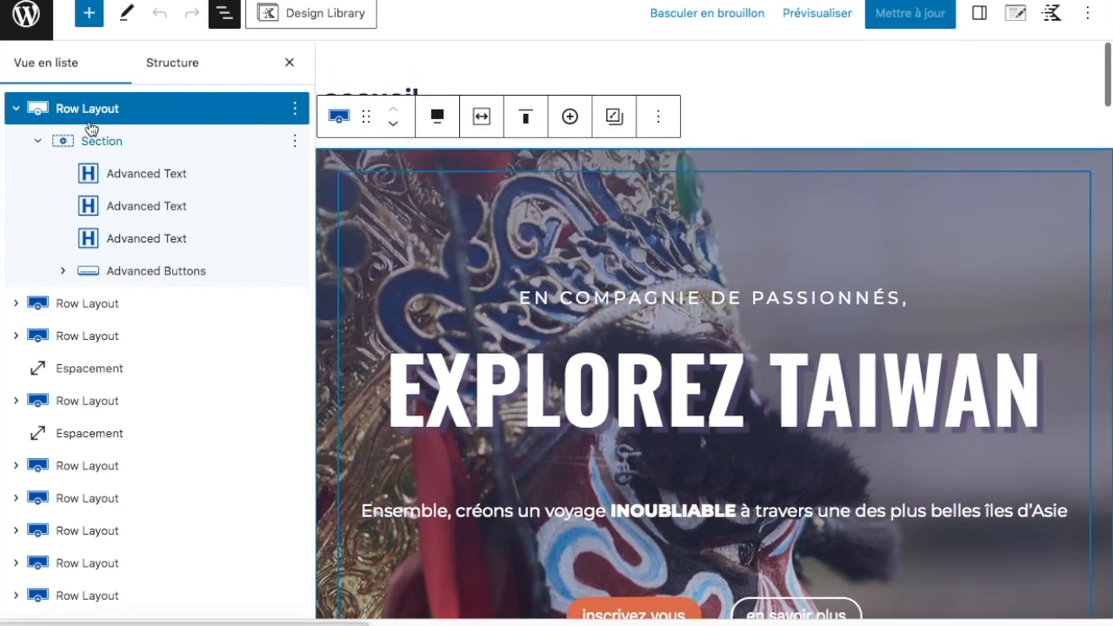
- Examine the first Row Layout's background image and wave-shaped bottom divider down to the "Aiguisez votre curiosité" heading
click(90, 112)
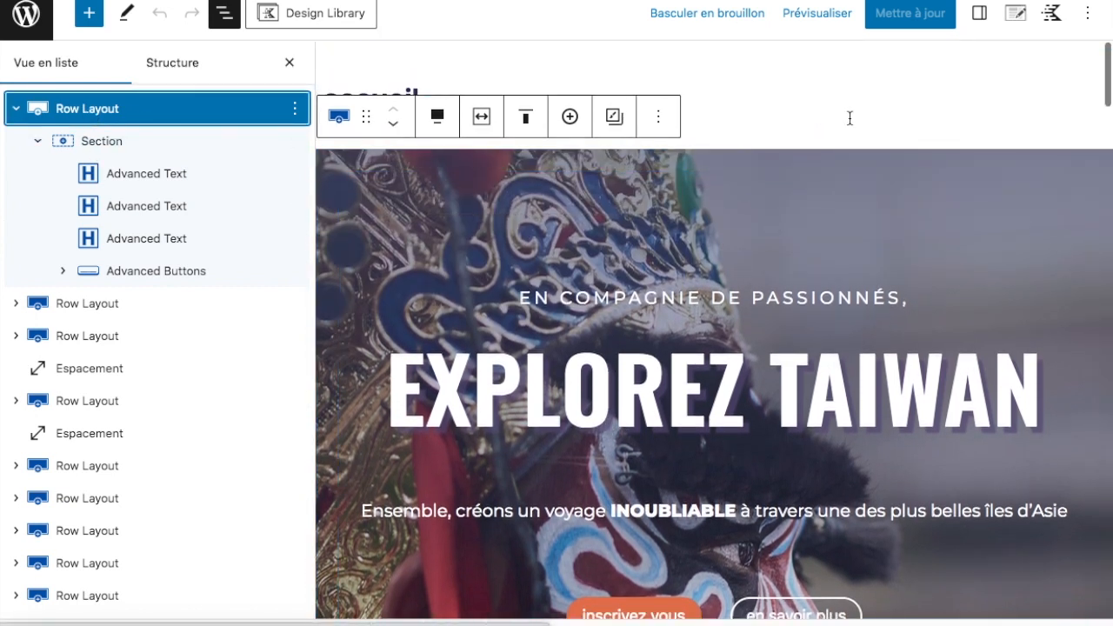
scroll(849, 261, down, 5)
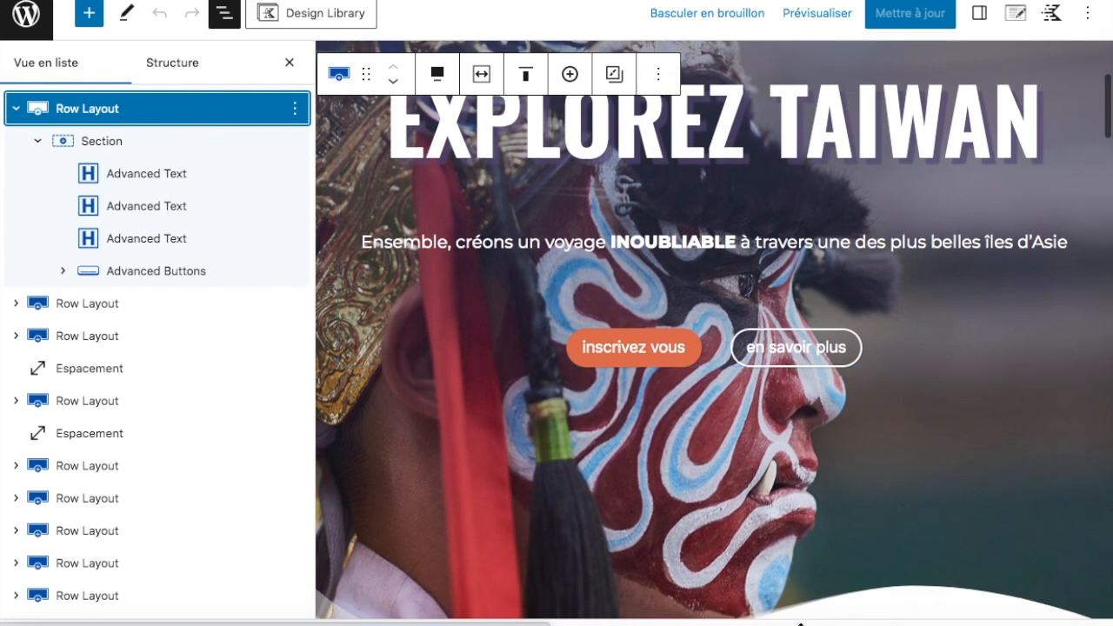
scroll(573, 487, down, 1)
scroll(573, 481, down, 3)
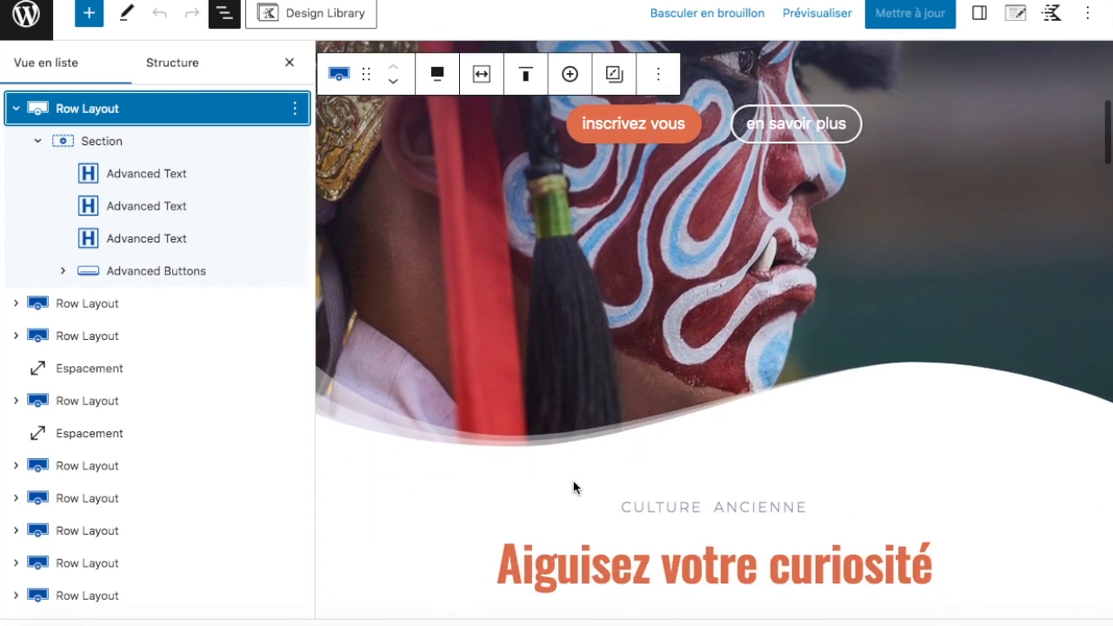
scroll(737, 295, up, 2)
scroll(736, 295, up, 4)
scroll(358, 497, down, 4)
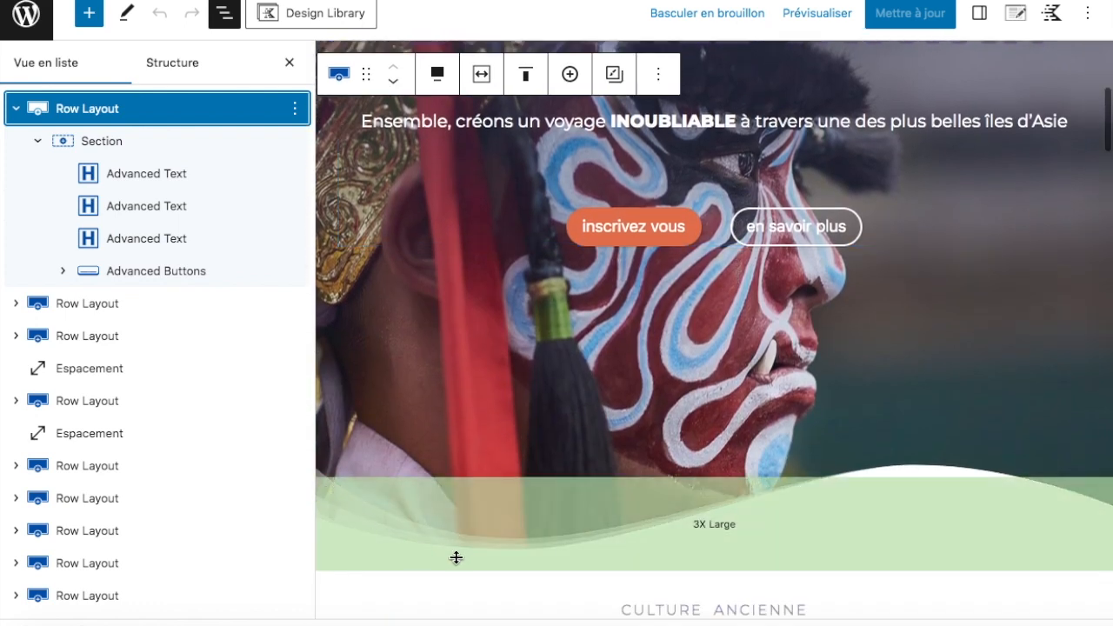
scroll(731, 316, up, 1)
scroll(731, 316, up, 4)
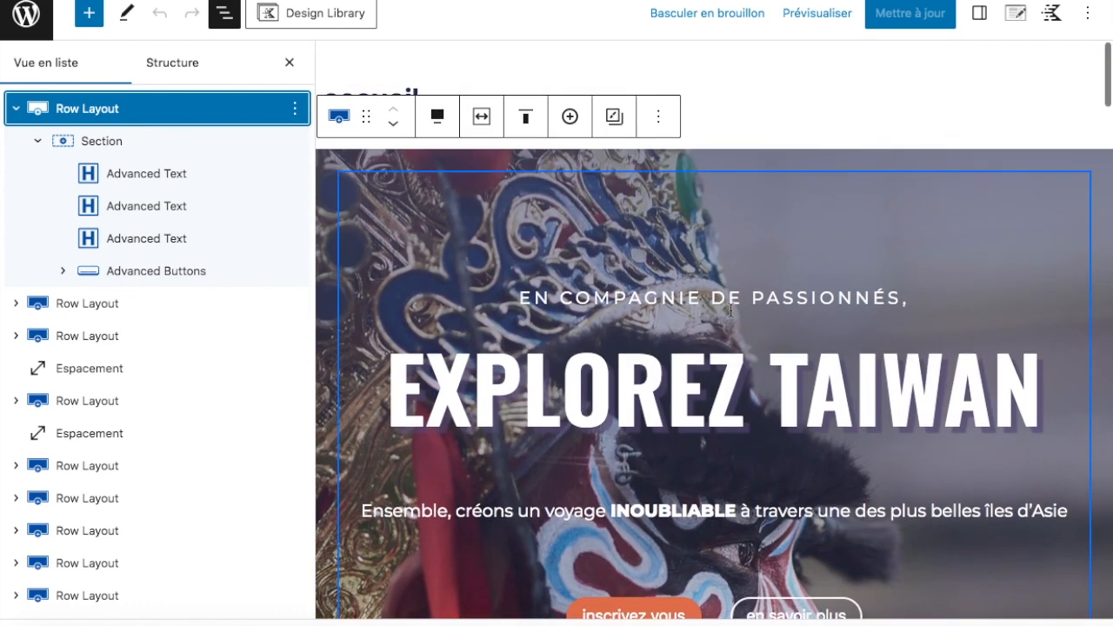
- Select the Section block inside the first Row Layout and examine the texts and buttons it contains
click(87, 153)
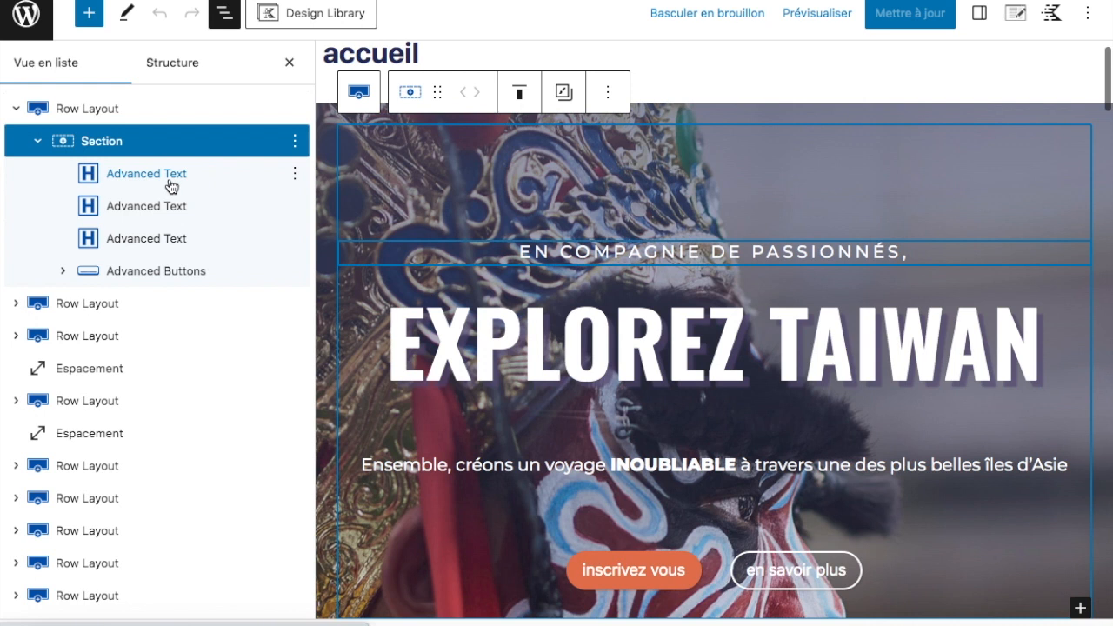
mouse_move(156, 177)
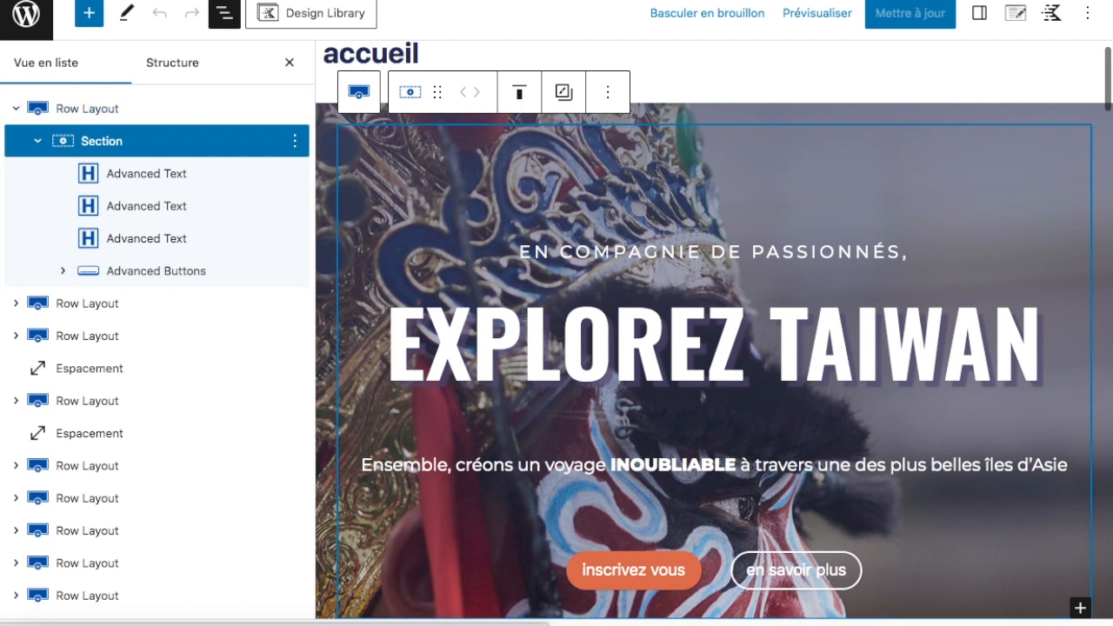
scroll(536, 328, down, 5)
scroll(538, 330, up, 3)
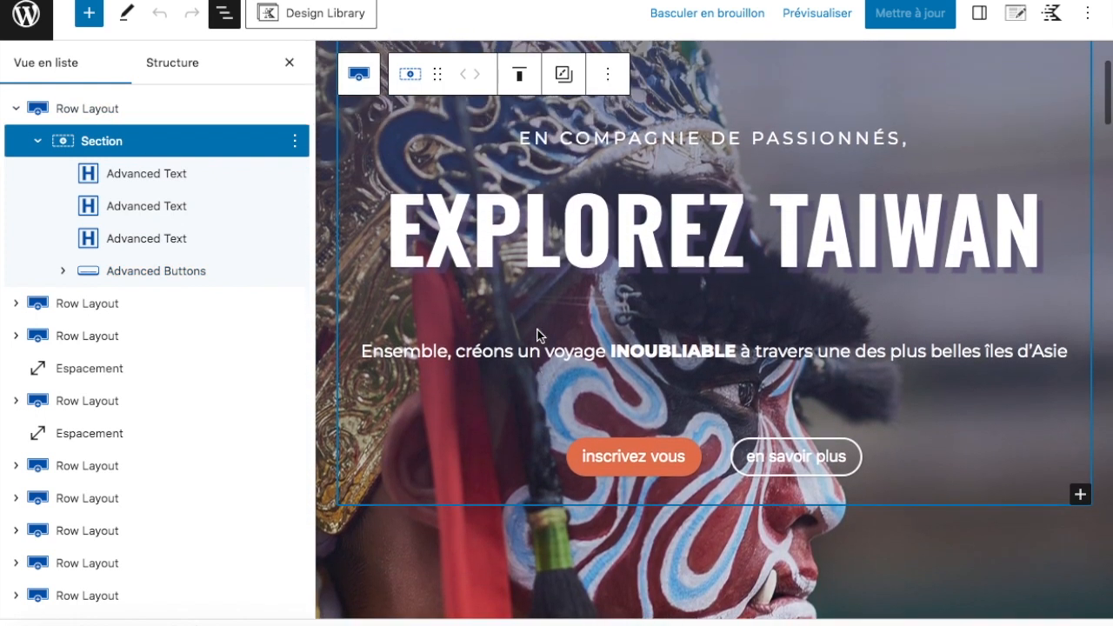
- Select the "EXPLOREZ TAIWAN" heading, show its block settings, and review its font size and advanced typography options
click(532, 275)
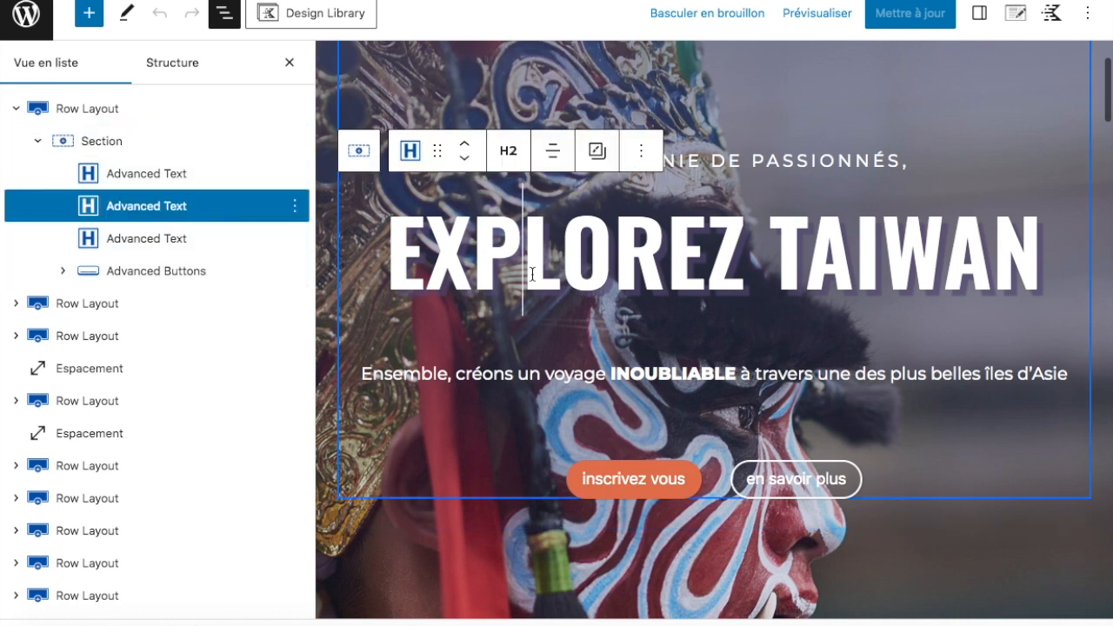
click(980, 15)
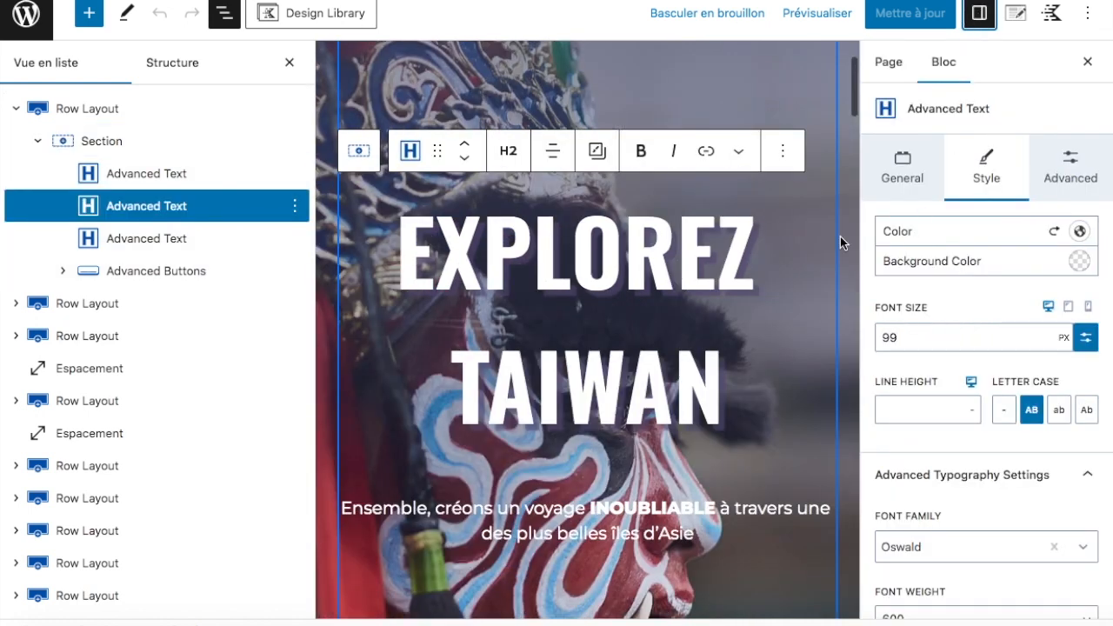
scroll(968, 426, down, 1)
scroll(968, 426, down, 5)
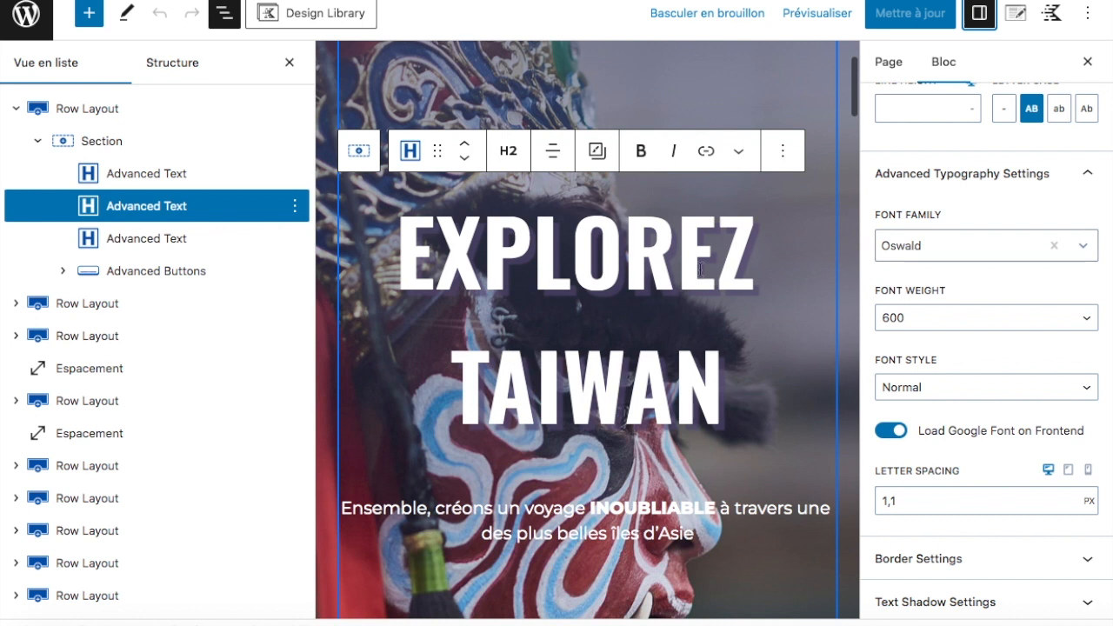
- Review the typography settings of the "Ensemble, créons un voyage" text, compare them with the main heading's, and close the block settings
click(412, 508)
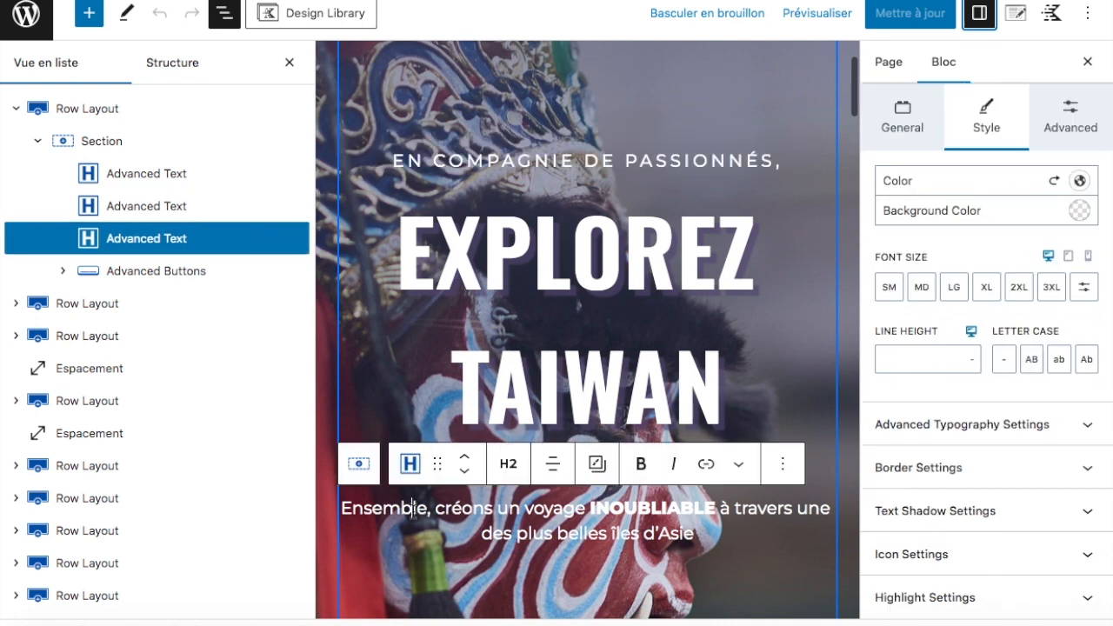
click(965, 424)
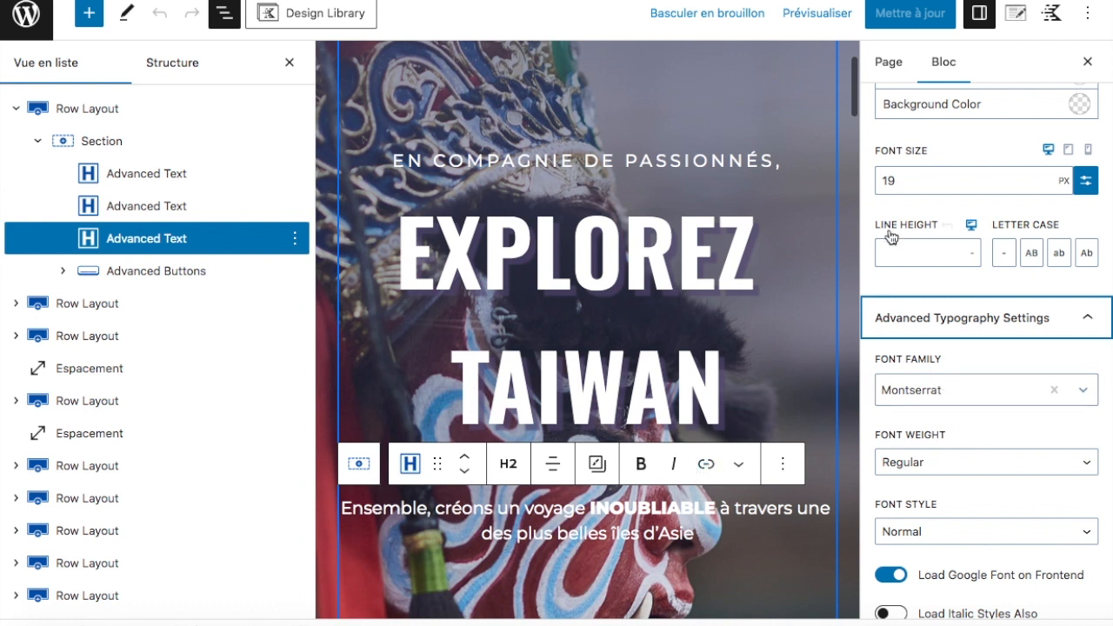
click(687, 245)
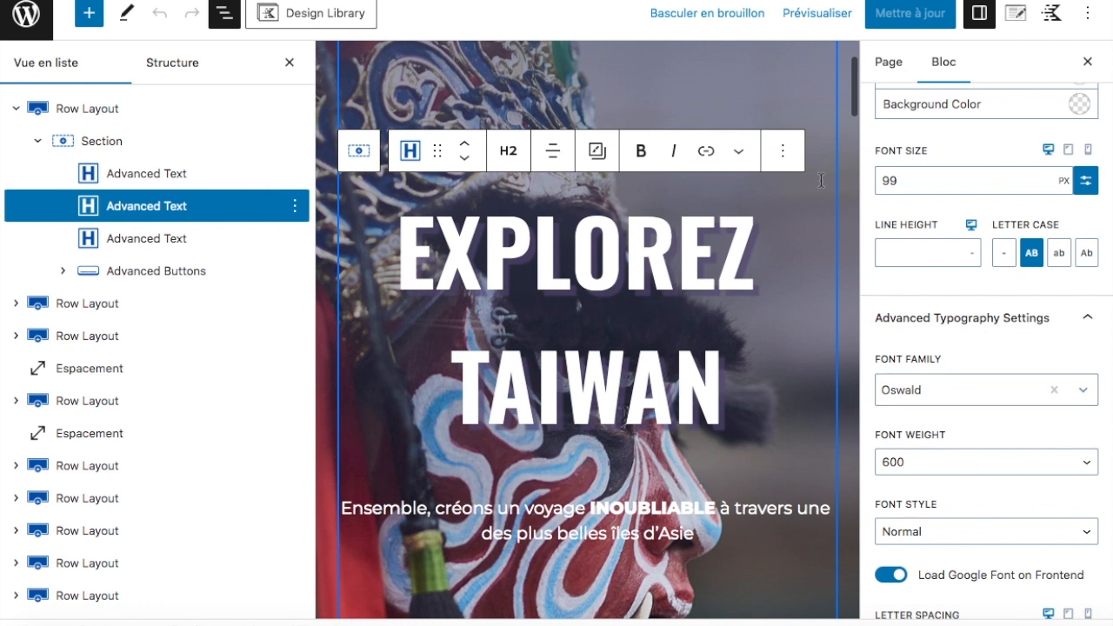
click(1087, 63)
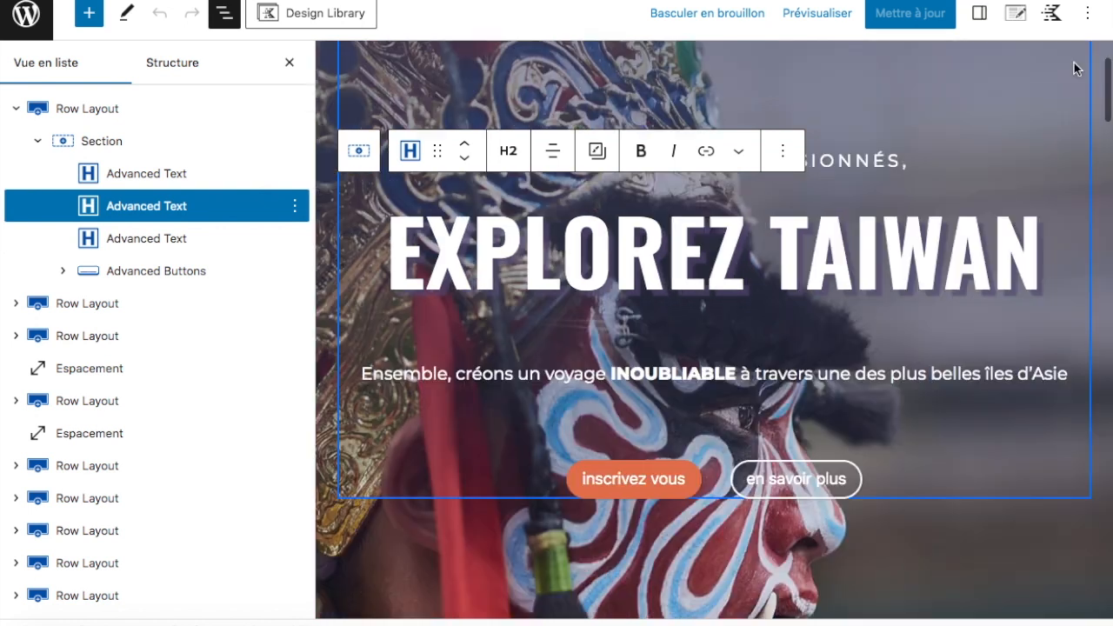
- Look over the hero area again and select the "inscrivez vous" button to see its block in the page structure
scroll(777, 134, up, 3)
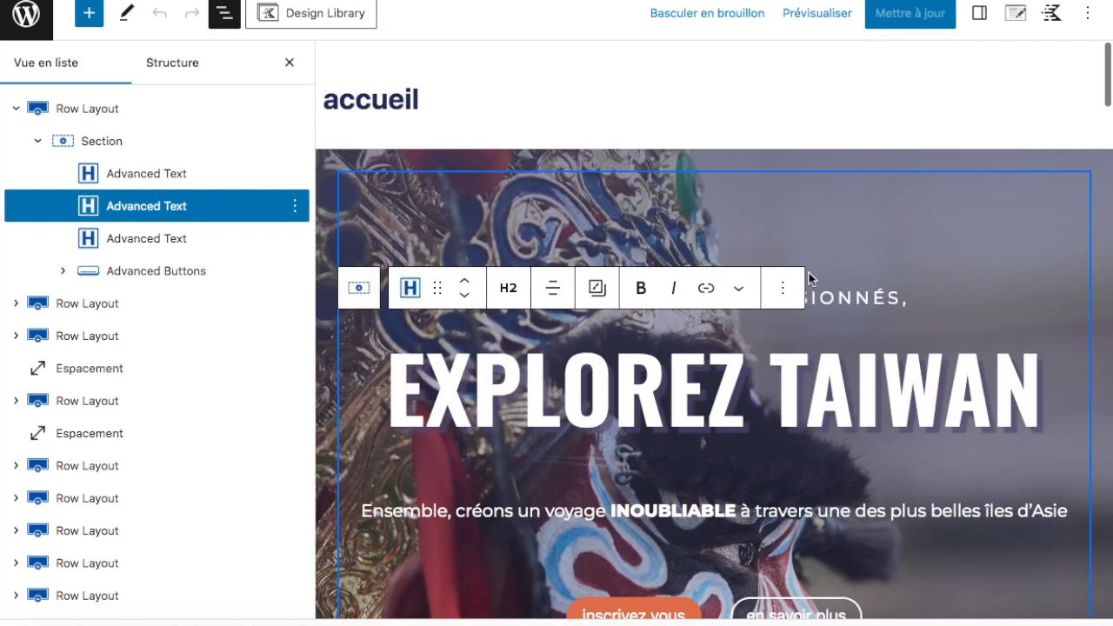
scroll(809, 278, down, 2)
scroll(809, 278, up, 2)
scroll(630, 309, down, 4)
scroll(632, 308, down, 2)
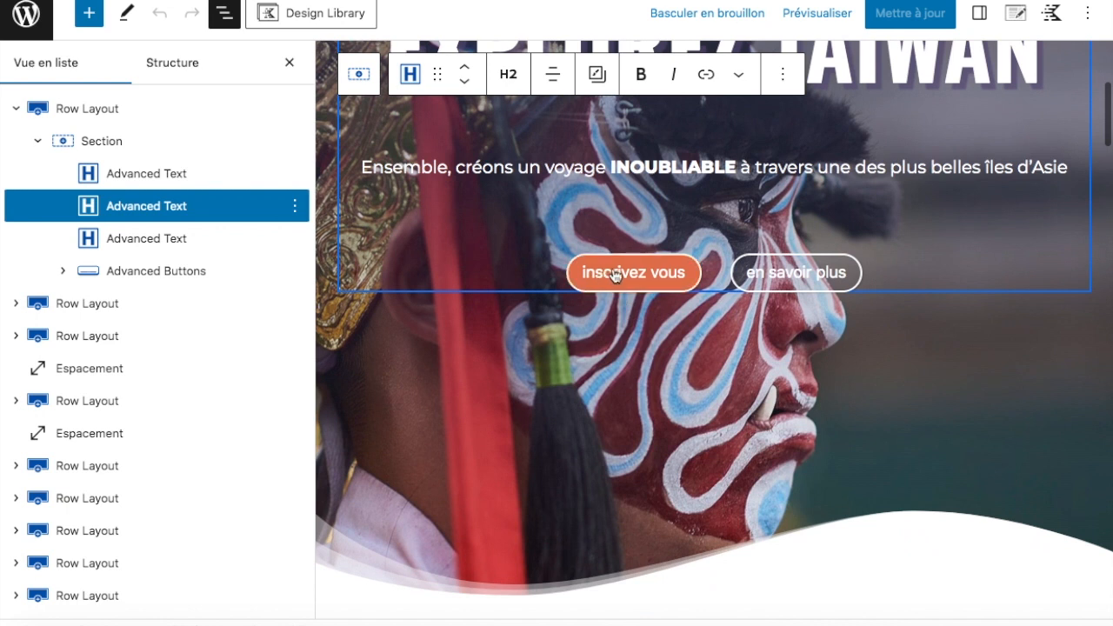
click(614, 274)
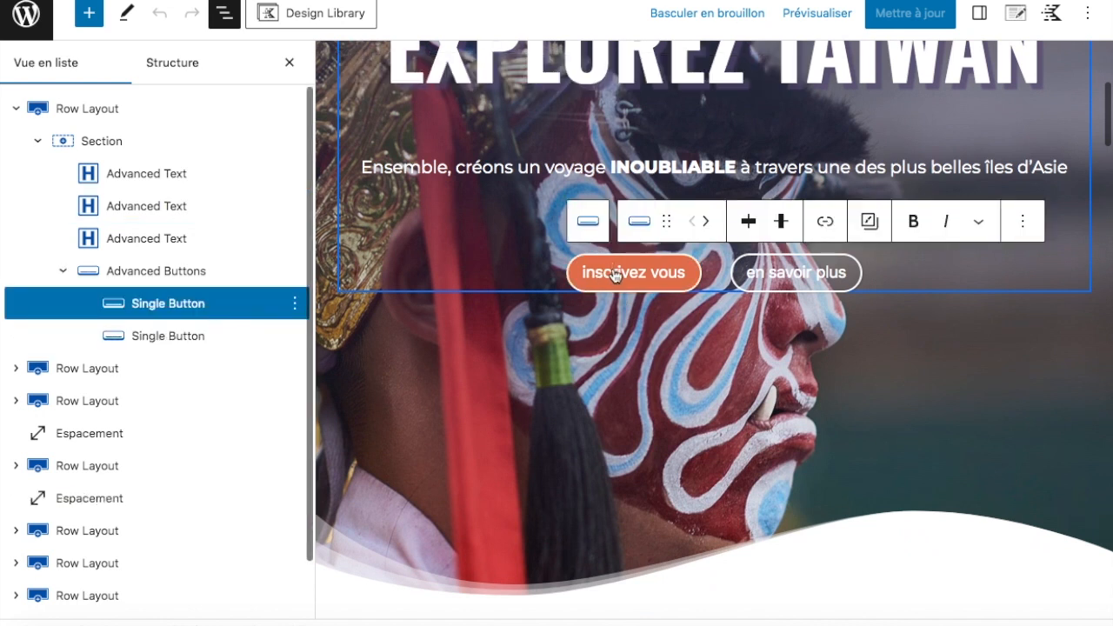
- Show the settings of the "inscrivez vous" button and examine its style options and the hex code of its background color
click(980, 13)
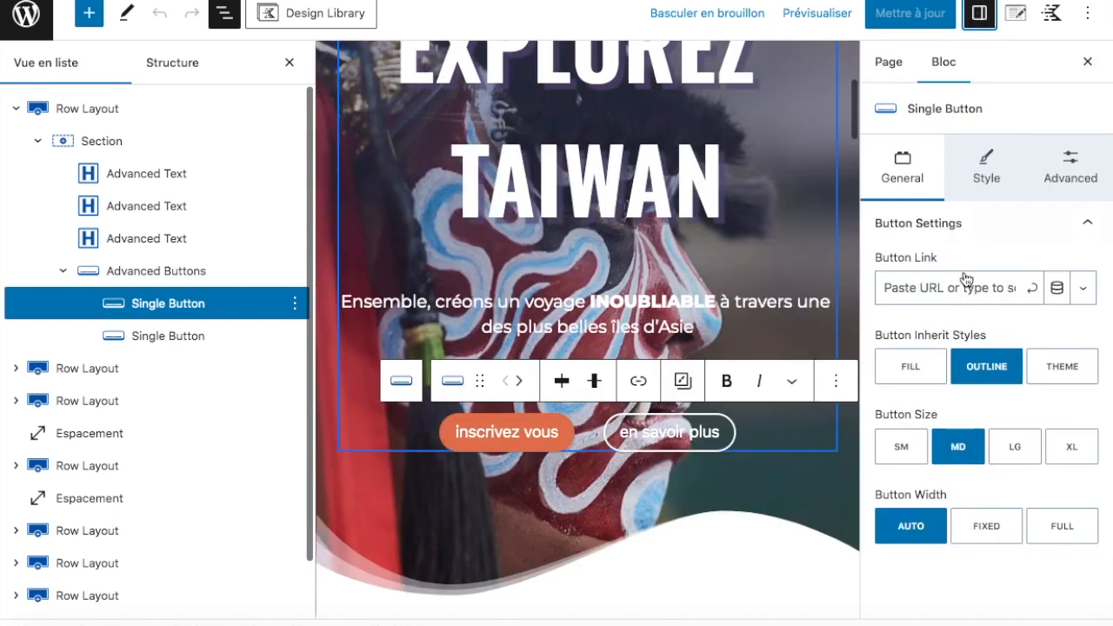
click(988, 174)
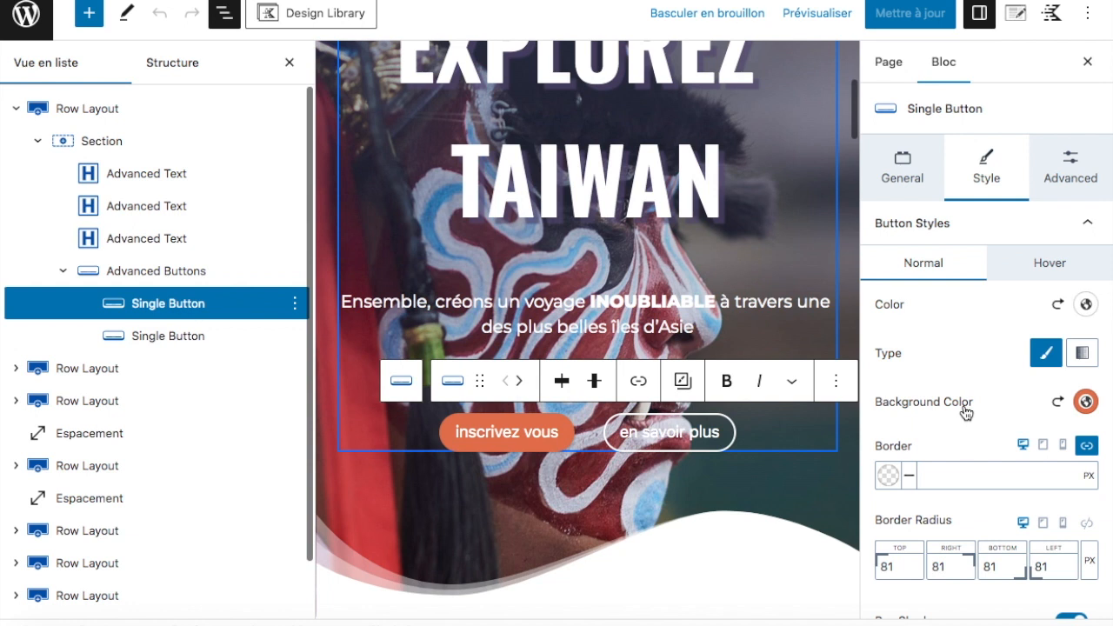
click(1086, 403)
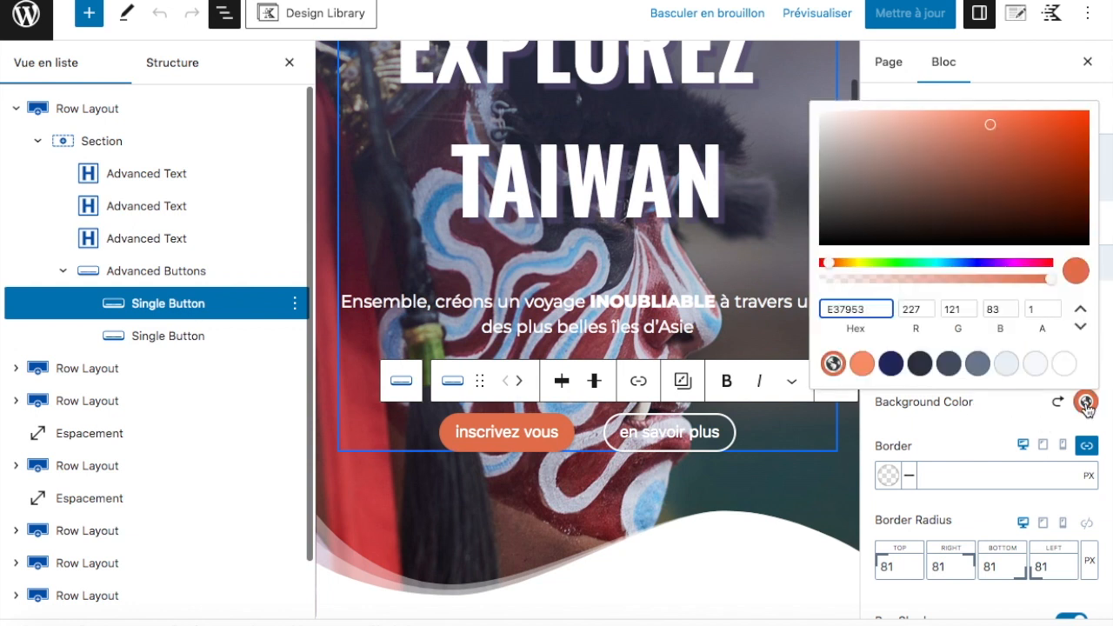
drag(875, 309, 814, 313)
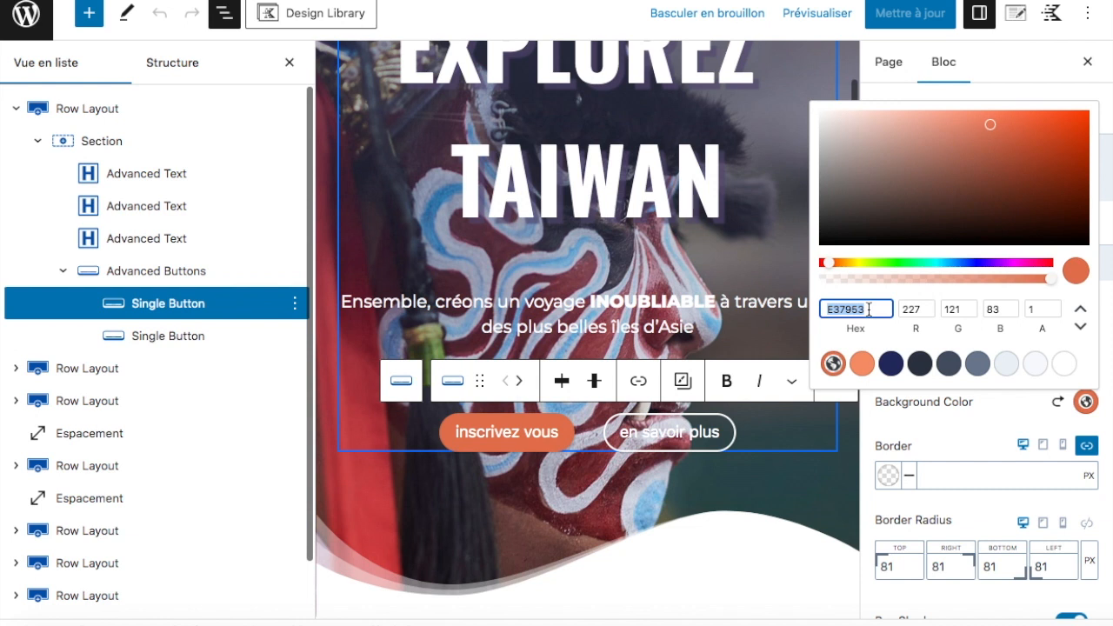
- Try the palette colors F6966F and 252E65 as the "inscrivez vous" button's background, checking their hex codes, and settle on 2D3748
click(862, 365)
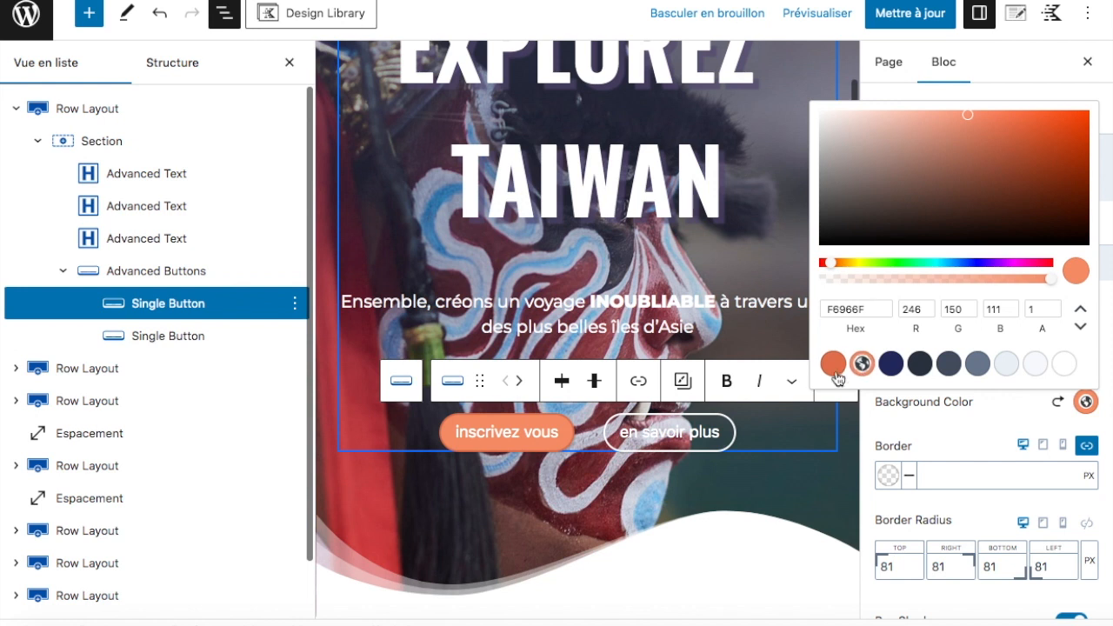
click(889, 365)
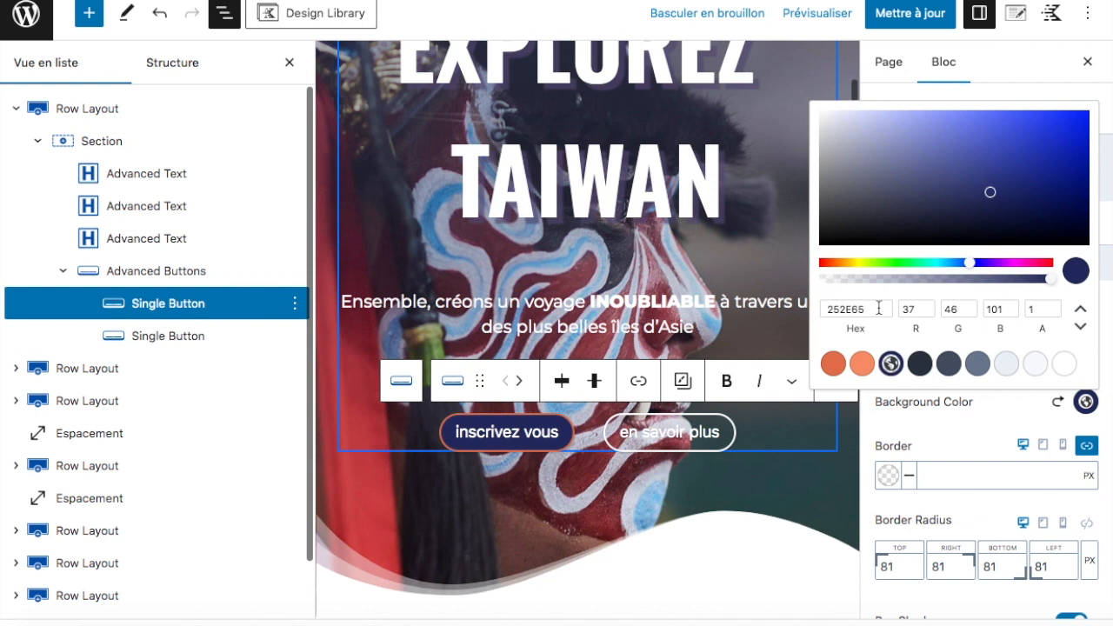
drag(878, 308, 819, 310)
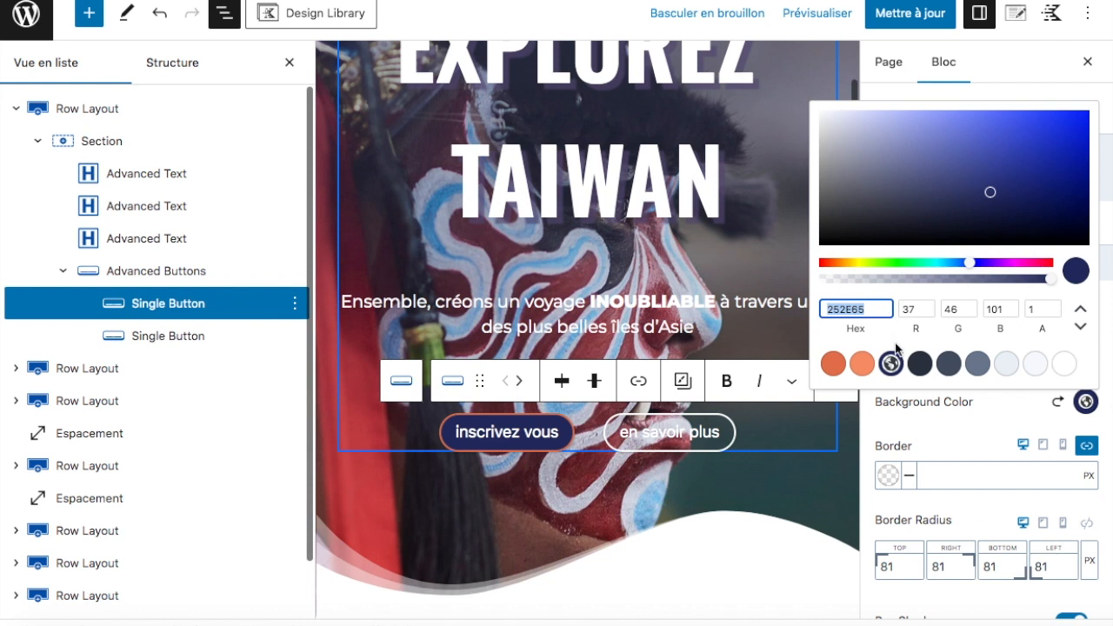
click(920, 362)
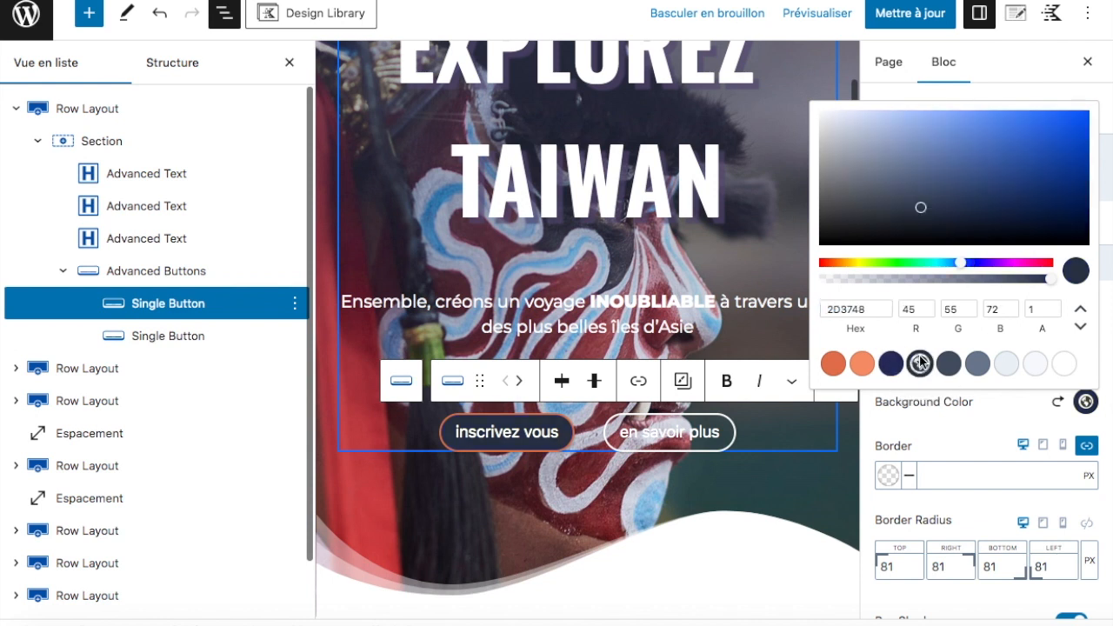
click(872, 310)
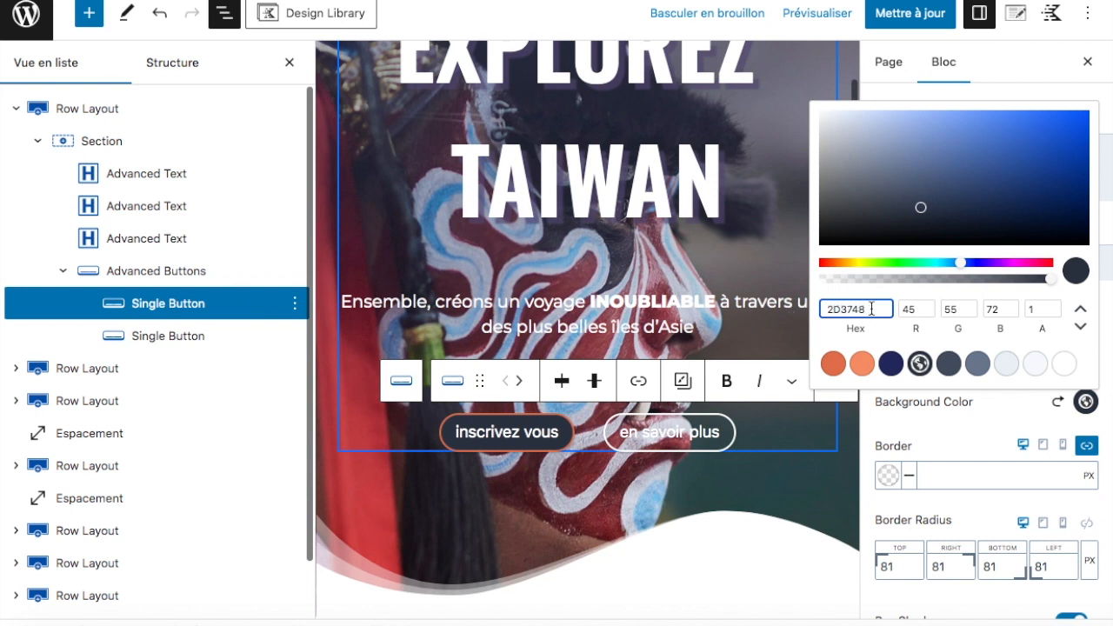
click(776, 217)
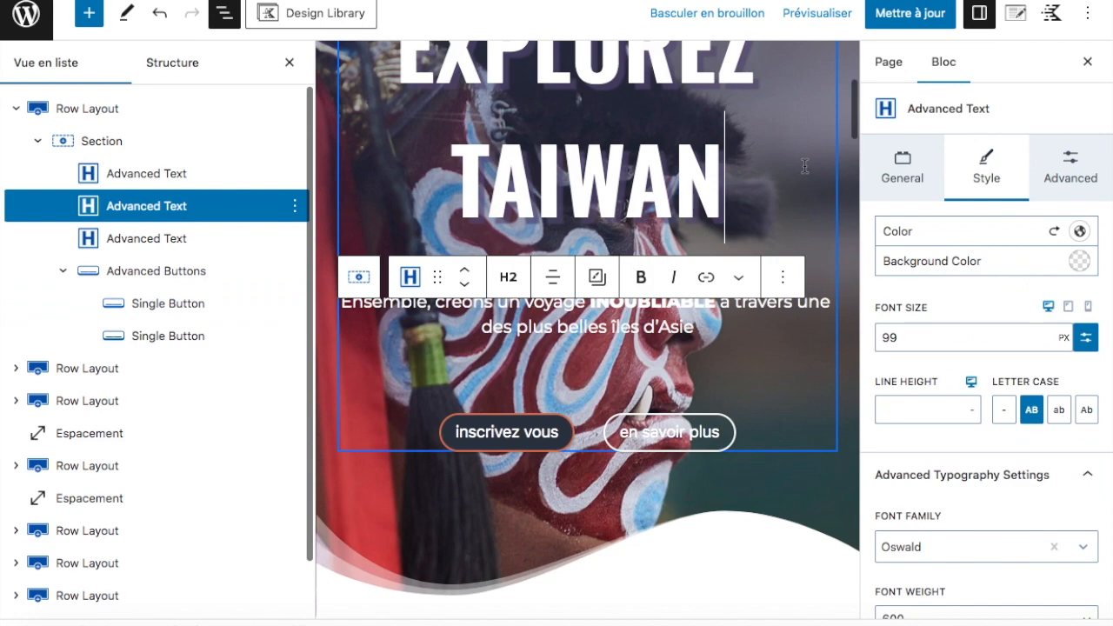
- Close the block settings and look over the hero area at full width
scroll(773, 174, up, 1)
scroll(773, 170, up, 4)
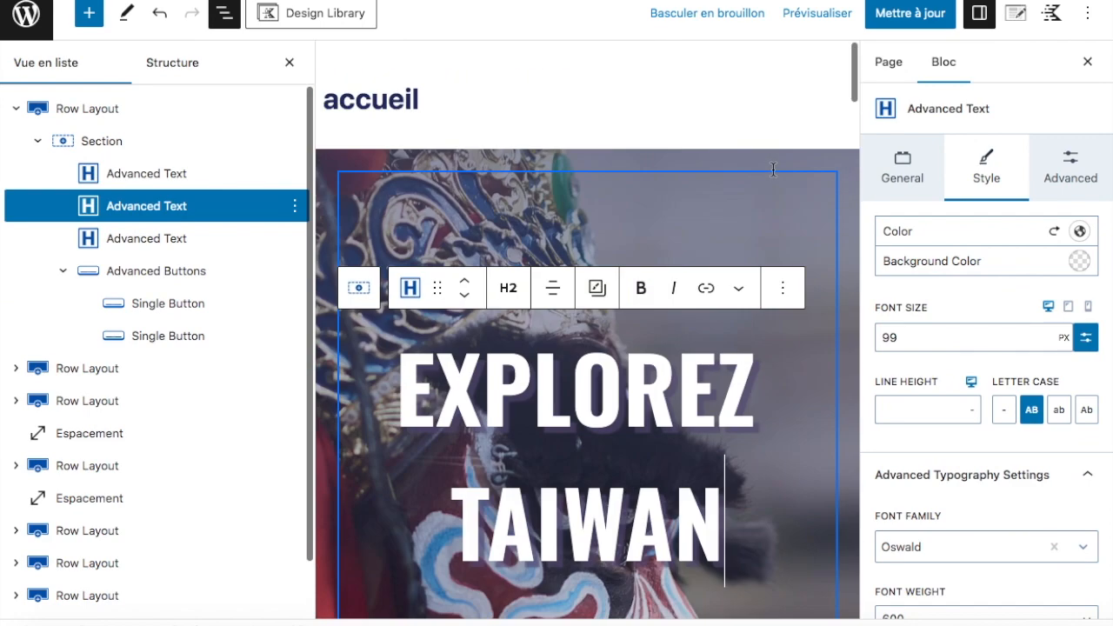
click(1087, 61)
scroll(675, 279, down, 6)
scroll(675, 269, up, 6)
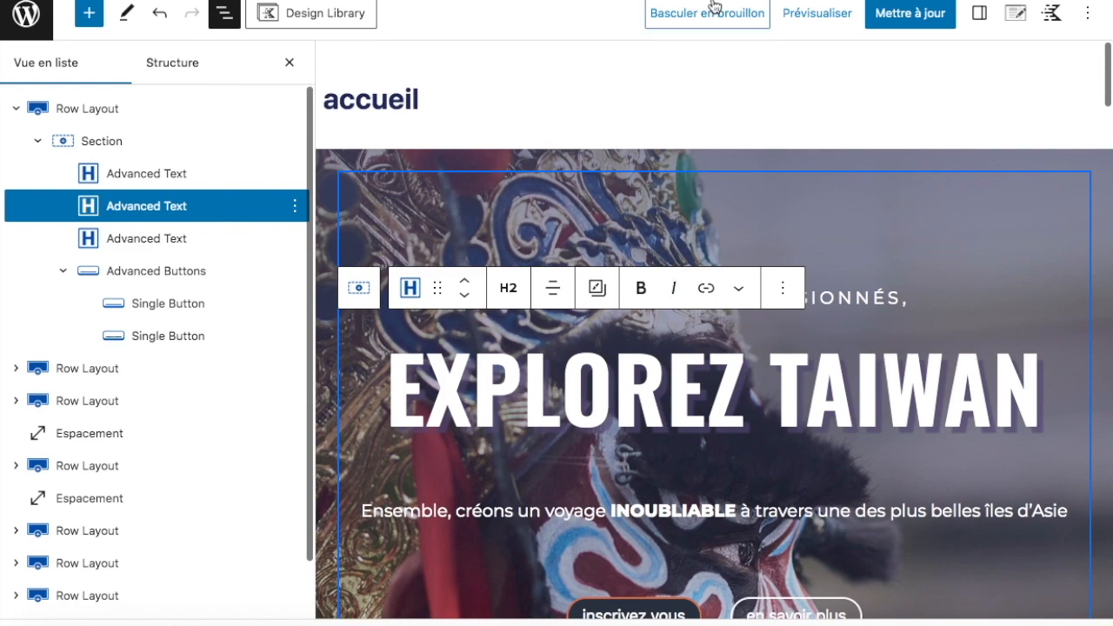